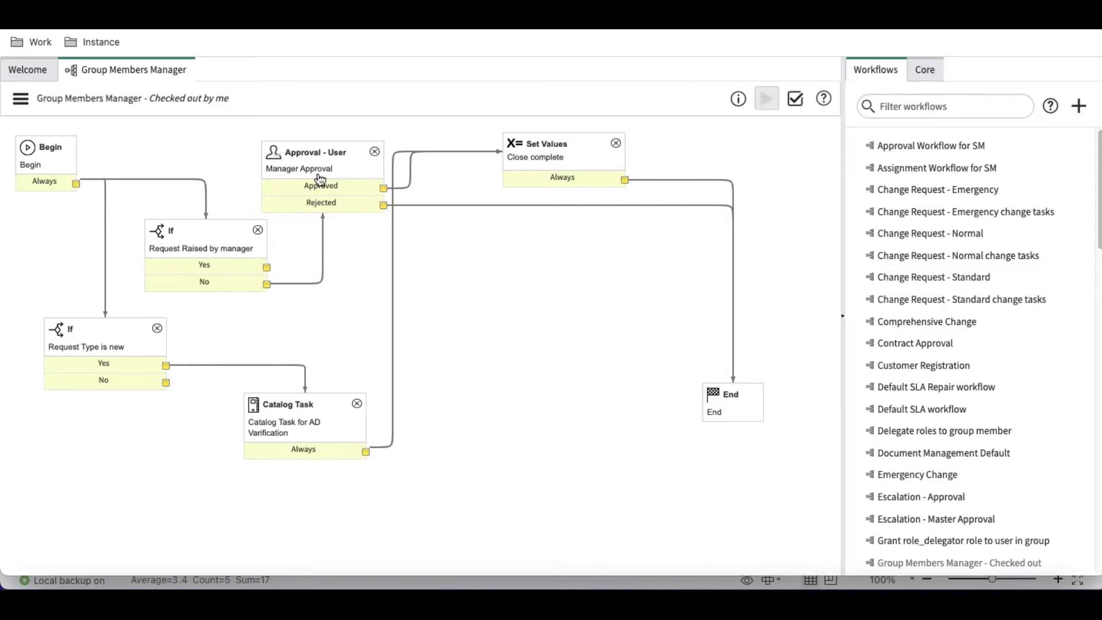
- Find the Join activity in the core activities and add it to the workflow canvas, named Join
{"action": "left_click", "coordinate": [924, 75]}
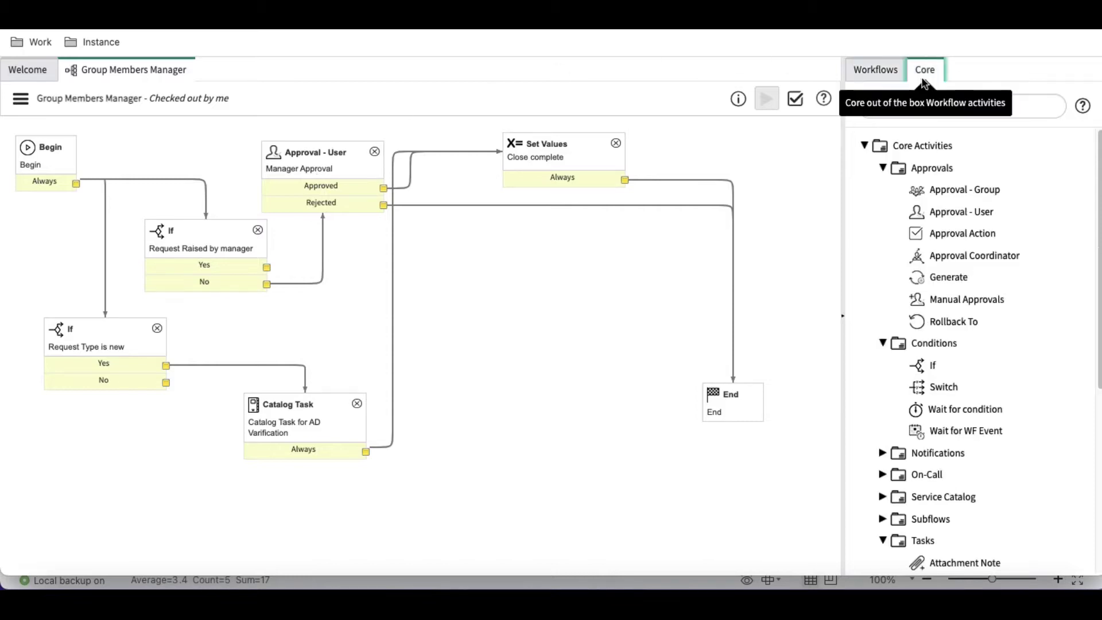
{"action": "left_click", "coordinate": [920, 108]}
{"action": "type", "text": "join"}
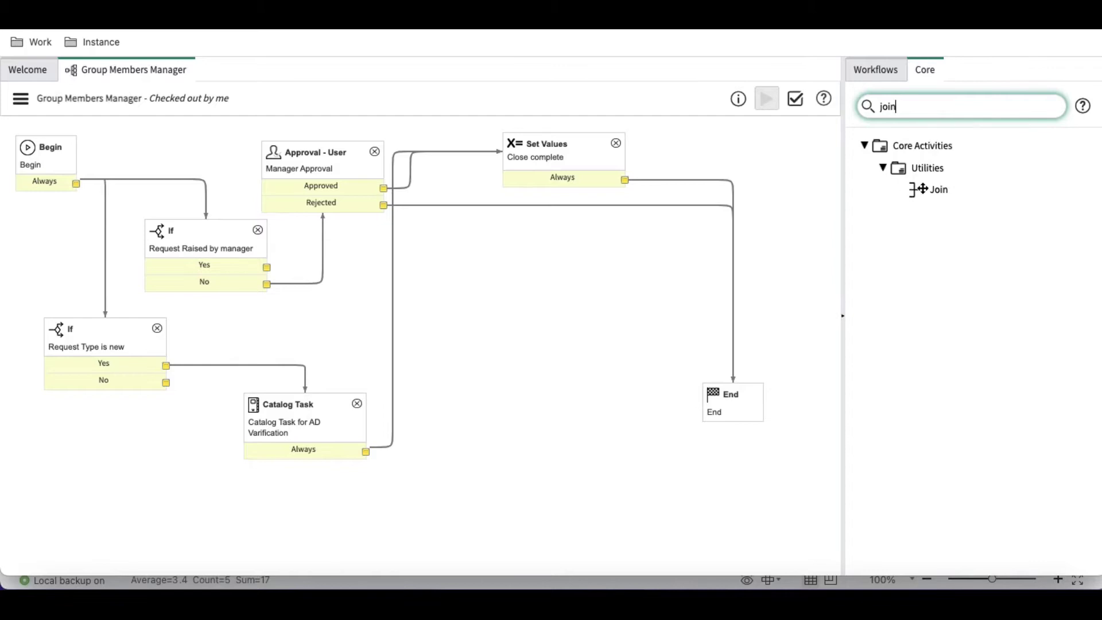
{"action": "left_click_drag", "start_coordinate": [922, 189], "coordinate": [514, 257]}
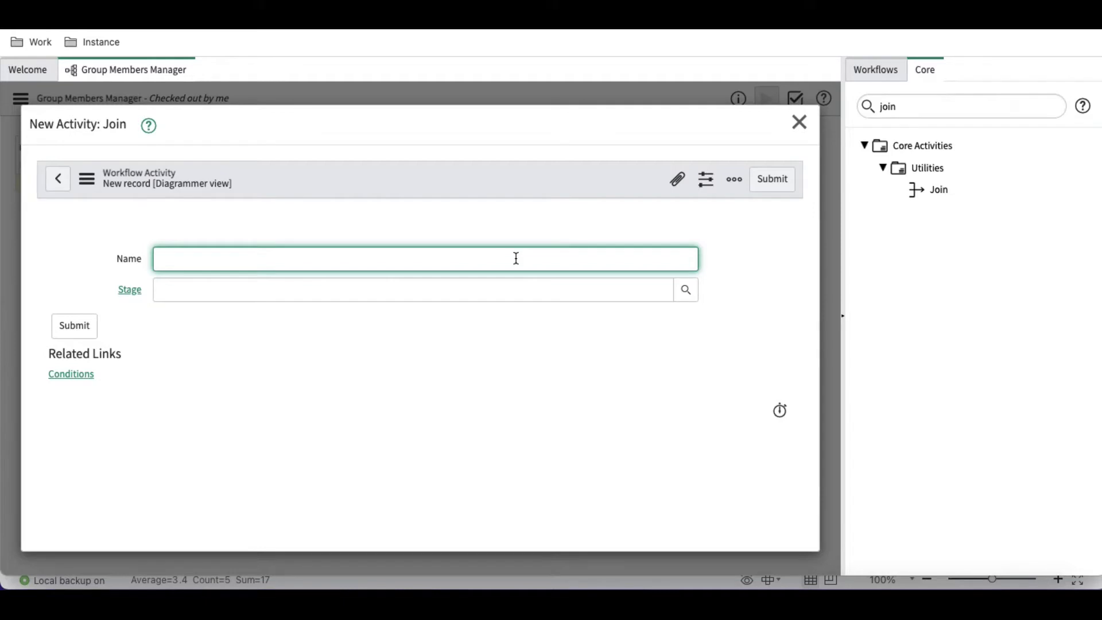
{"action": "type", "text": "Join"}
{"action": "key", "text": "Return"}
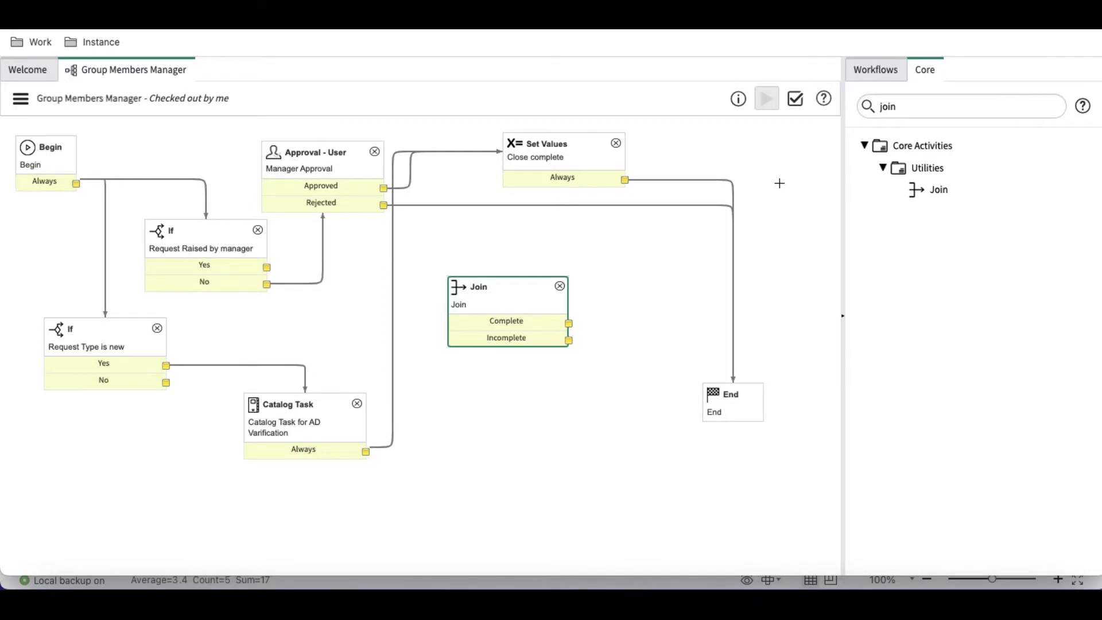
- Reroute the Catalog Task's Always output and the Manager Approval's Approved output from Set Values to the Join activity
{"action": "left_click", "coordinate": [392, 337]}
{"action": "key", "text": "Delete"}
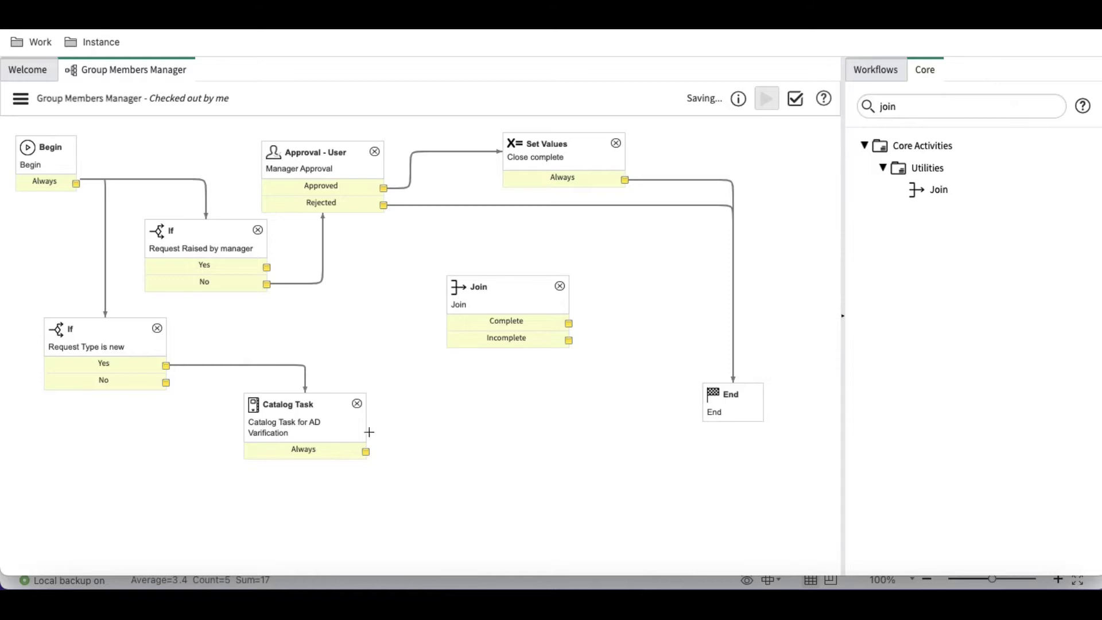
{"action": "left_click_drag", "start_coordinate": [365, 451], "coordinate": [459, 307]}
{"action": "left_click", "coordinate": [410, 182]}
{"action": "key", "text": "Delete"}
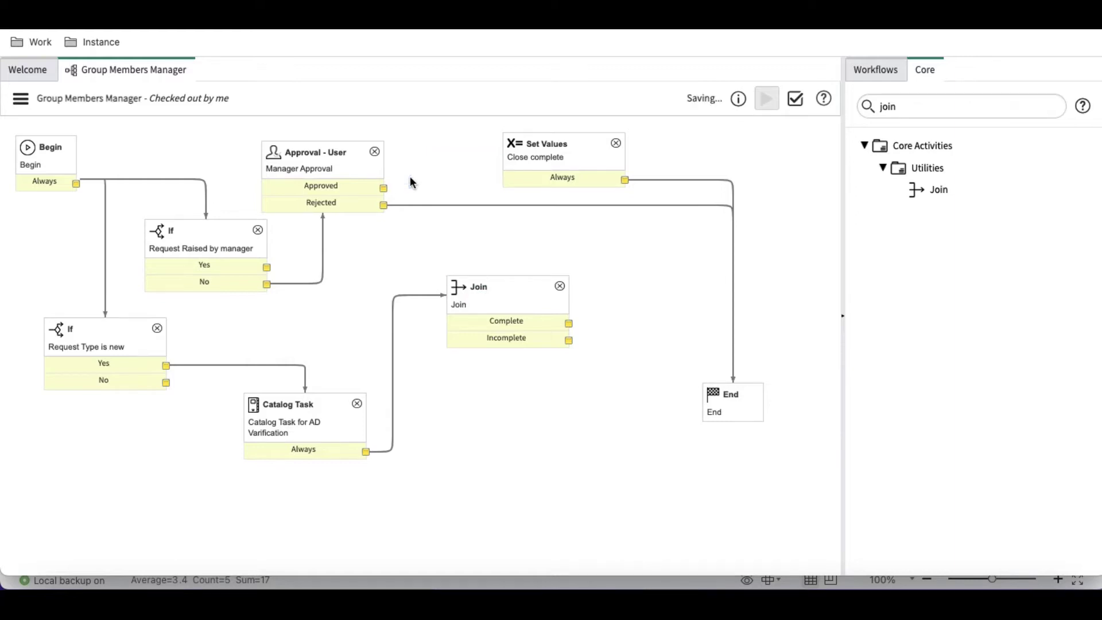
{"action": "left_click_drag", "start_coordinate": [383, 187], "coordinate": [462, 295]}
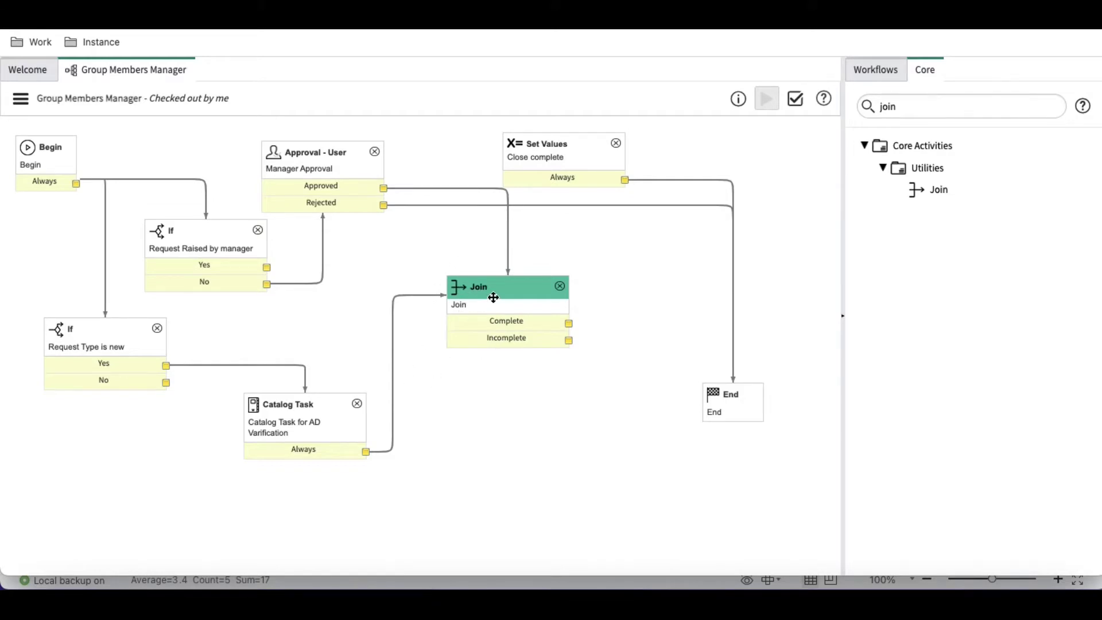
- Connect the Yes output of Request Raised by manager and the No output of Request Type is new to Join, spacing out the activities
{"action": "left_click", "coordinate": [392, 366]}
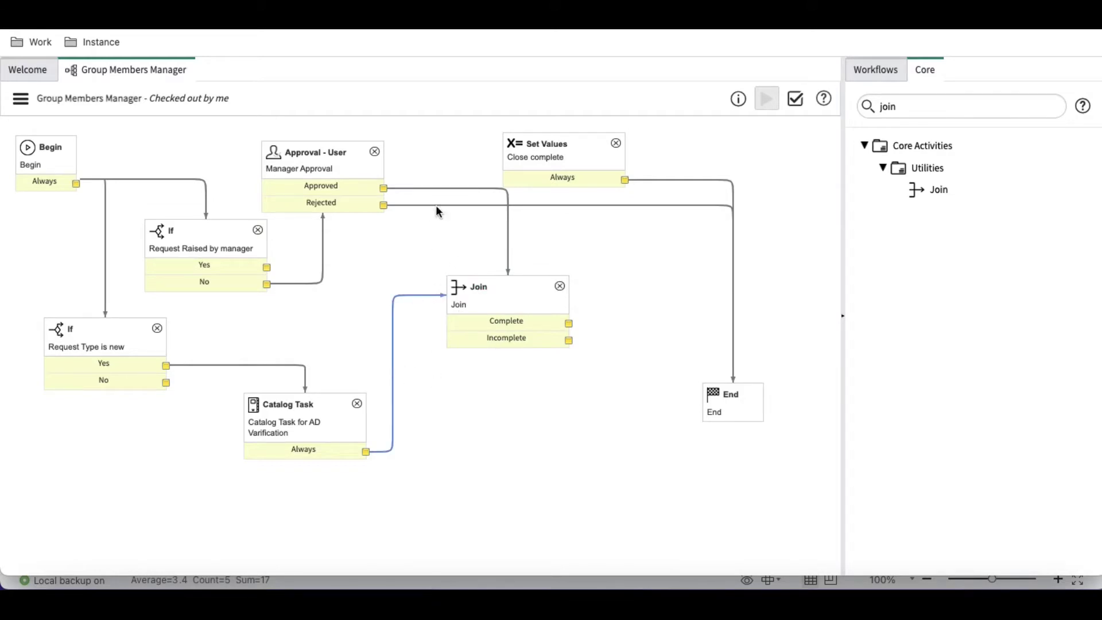
{"action": "left_click", "coordinate": [441, 189]}
{"action": "left_click_drag", "start_coordinate": [542, 151], "coordinate": [558, 144]}
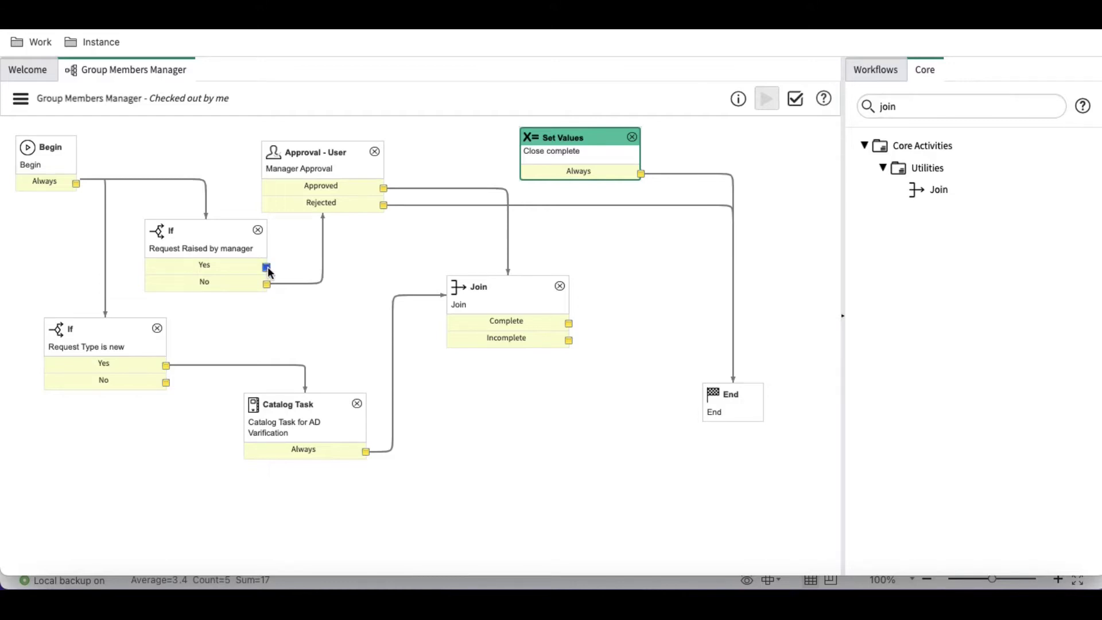
{"action": "left_click_drag", "start_coordinate": [266, 265], "coordinate": [448, 291]}
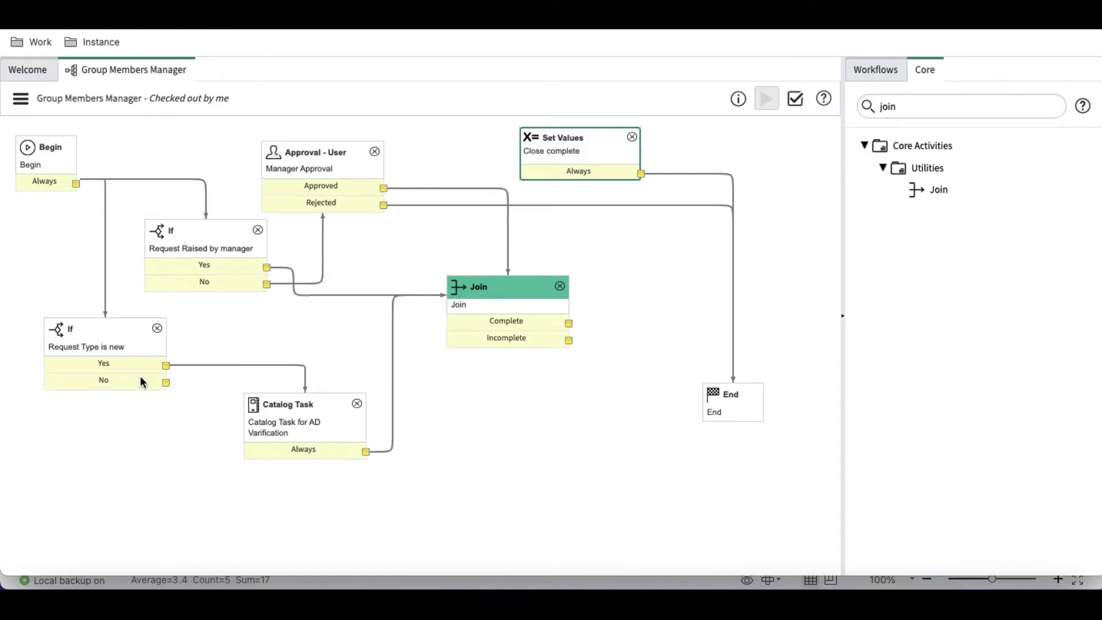
{"action": "left_click_drag", "start_coordinate": [166, 383], "coordinate": [442, 295]}
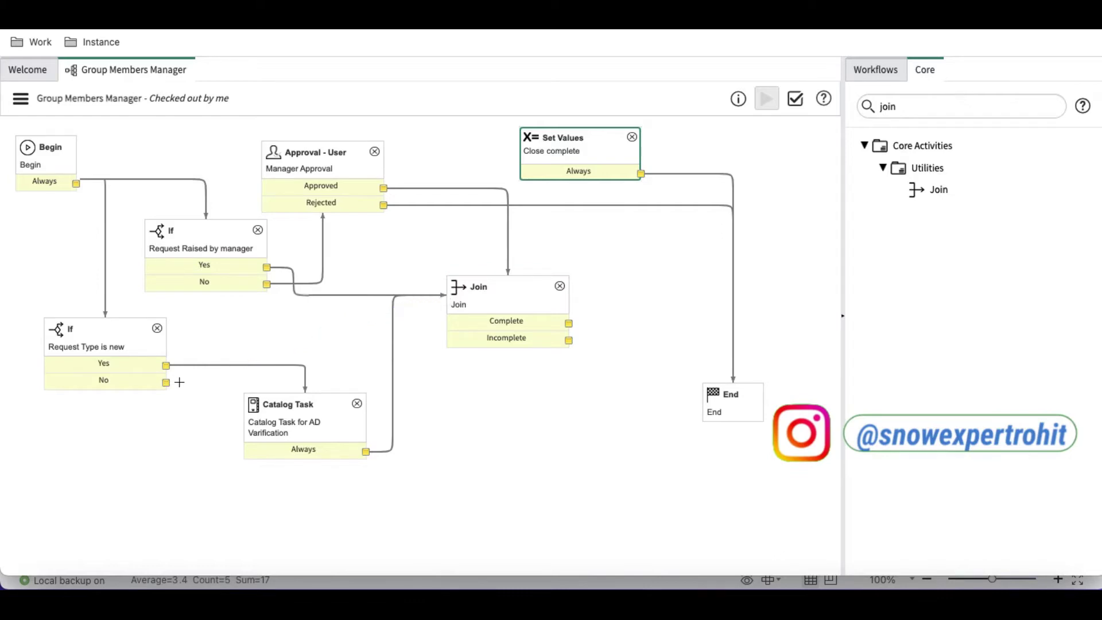
{"action": "left_click_drag", "start_coordinate": [166, 383], "coordinate": [485, 302]}
{"action": "left_click_drag", "start_coordinate": [194, 234], "coordinate": [181, 216]}
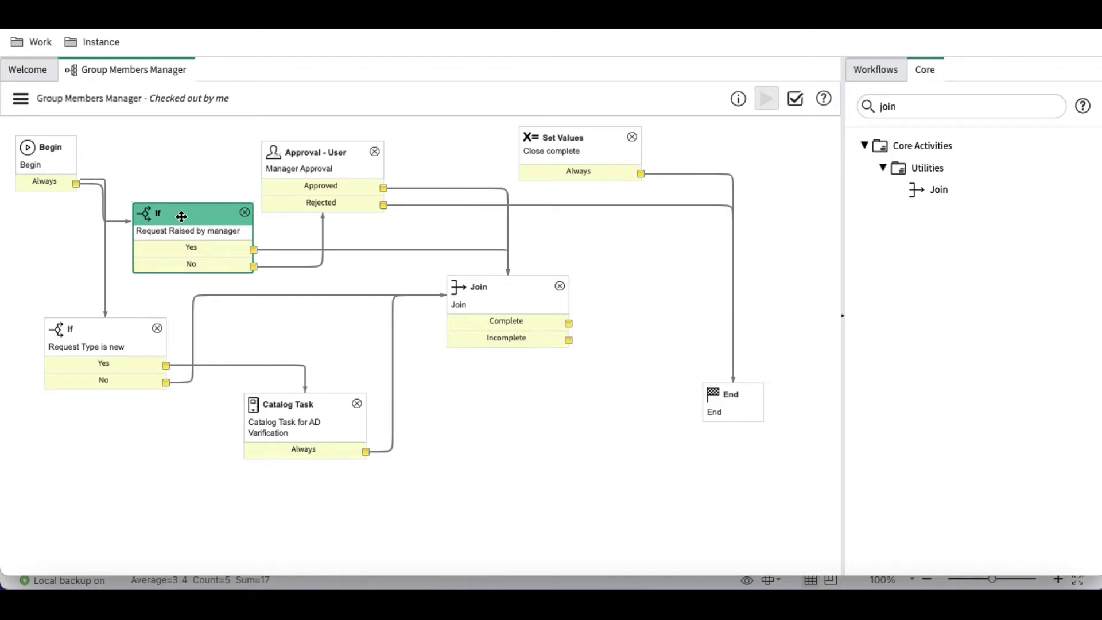
- Connect the Join activity's Complete output to Set Values and its Incomplete output to End
{"action": "left_click_drag", "start_coordinate": [568, 323], "coordinate": [570, 146]}
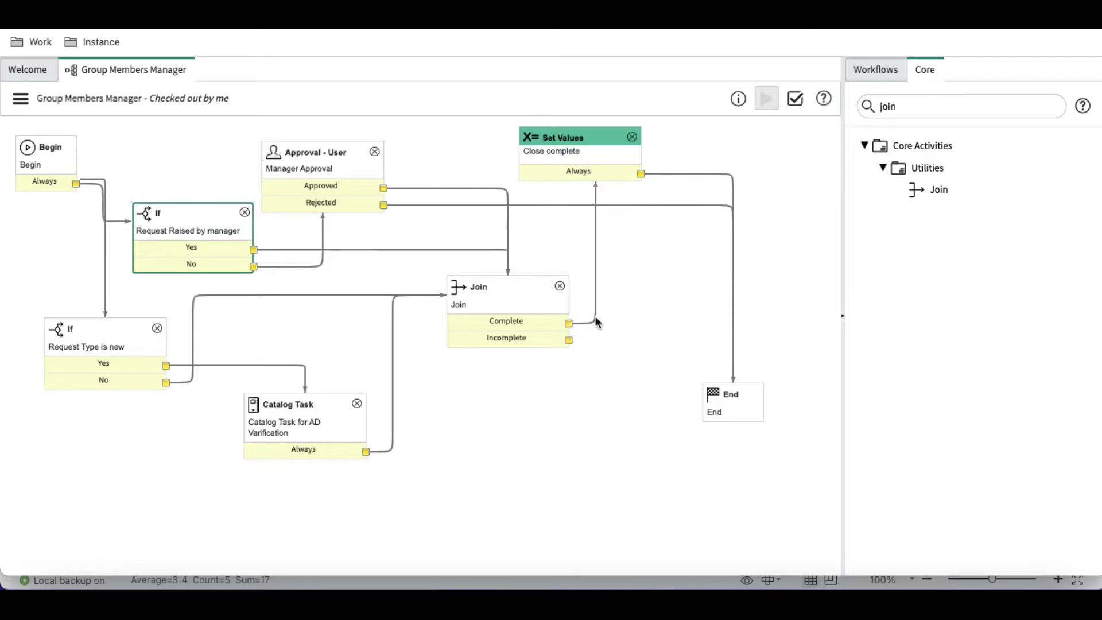
{"action": "left_click_drag", "start_coordinate": [569, 340], "coordinate": [722, 411]}
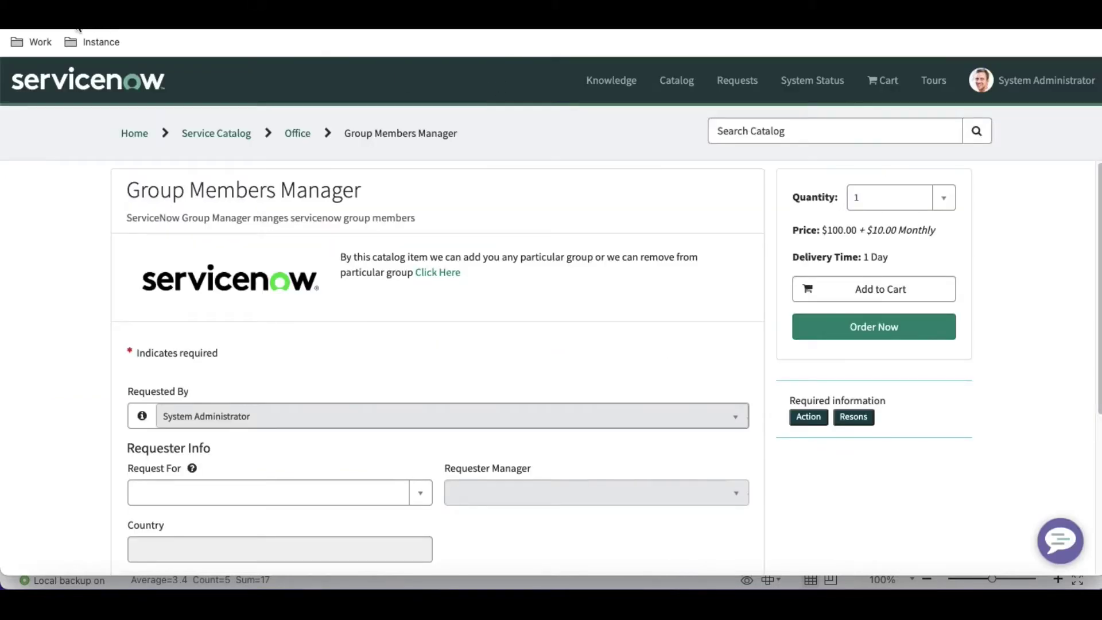
- On a reloaded Group Members Manager order form, select the second listed user as Request For and set Action to Add Group to User
{"action": "key", "text": "F5"}
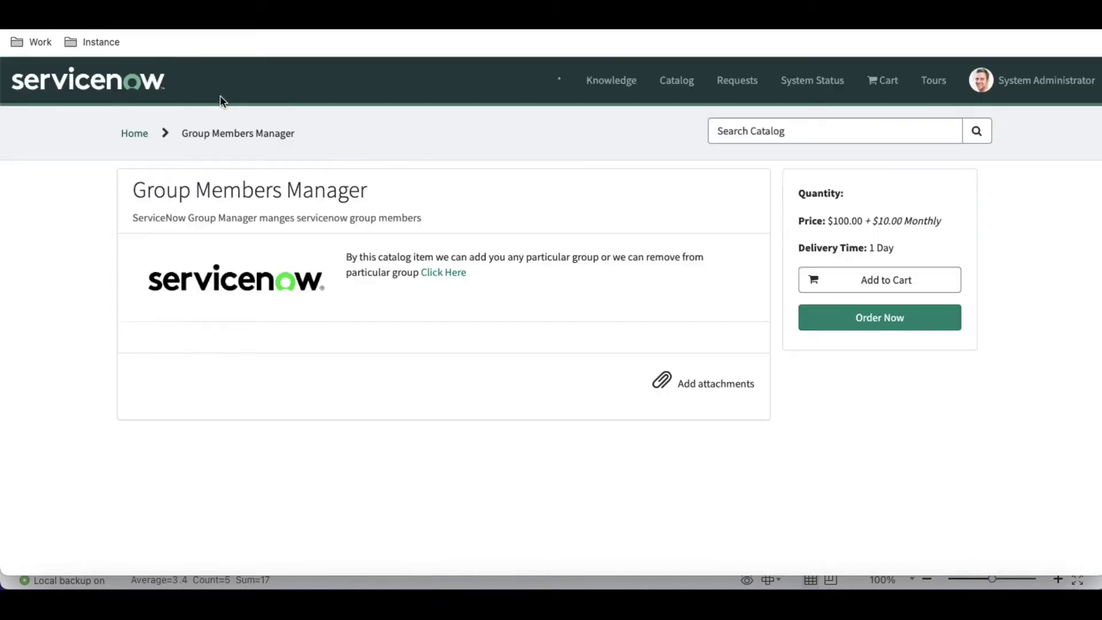
{"action": "scroll", "coordinate": [479, 253], "scroll_direction": "down", "scroll_amount": 4}
{"action": "left_click", "coordinate": [380, 246]}
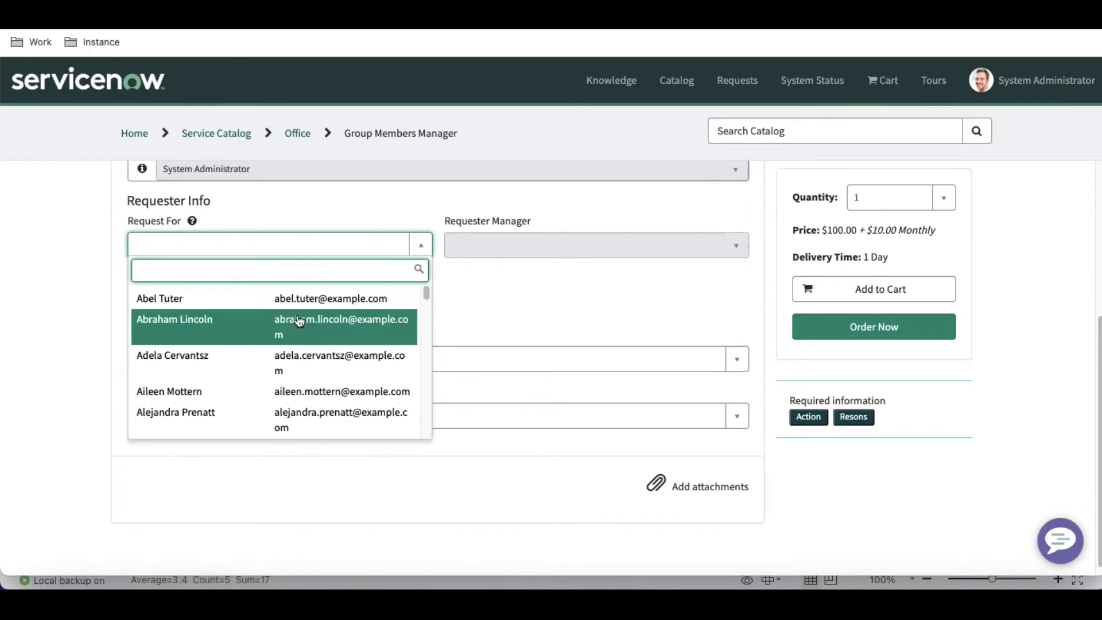
{"action": "left_click", "coordinate": [288, 321]}
{"action": "left_click", "coordinate": [335, 365]}
{"action": "left_click", "coordinate": [322, 433]}
- Set Resons to New Hire and order the Group Members Manager item through checkout
{"action": "left_click", "coordinate": [310, 415]}
{"action": "left_click", "coordinate": [275, 439]}
{"action": "left_click", "coordinate": [235, 475]}
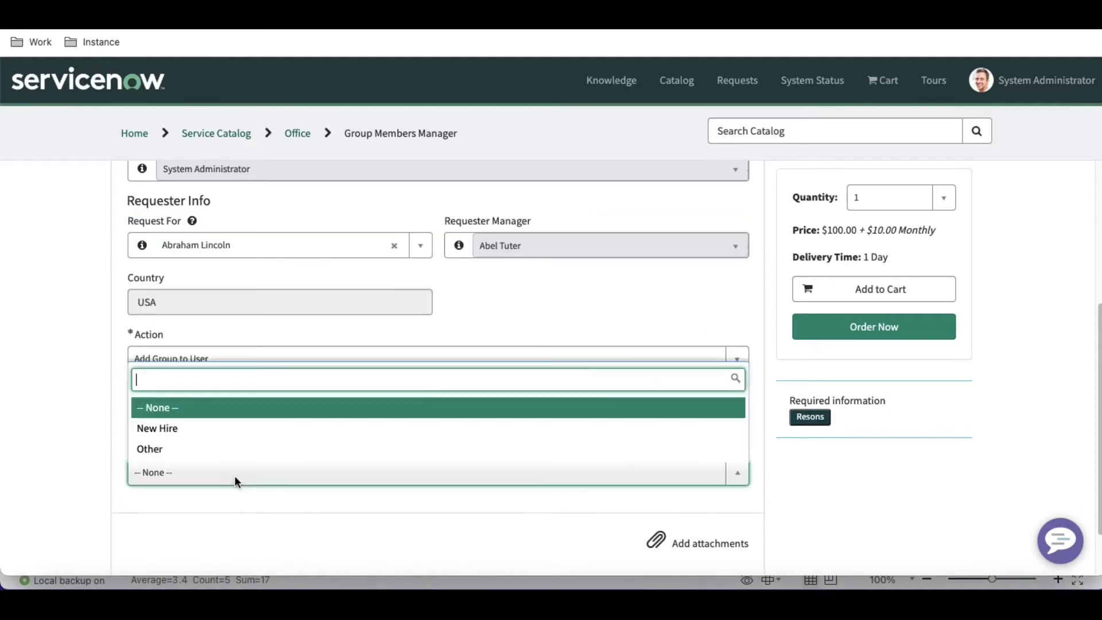
{"action": "left_click", "coordinate": [234, 428]}
{"action": "left_click", "coordinate": [873, 327]}
{"action": "left_click", "coordinate": [730, 295]}
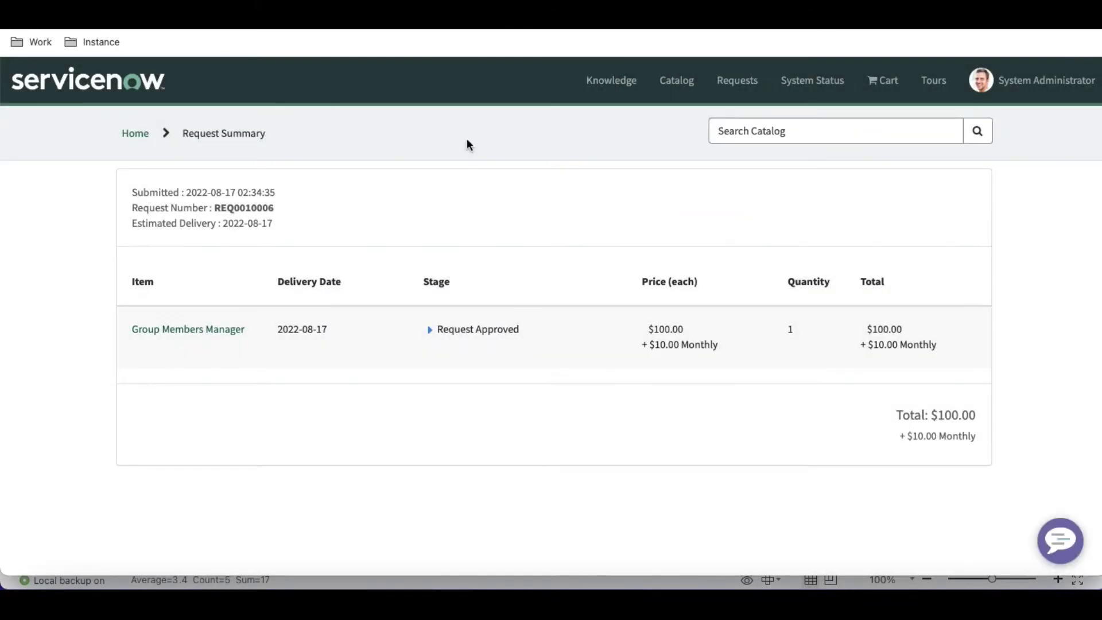
- Copy the submitted request's number and open its request record through the platform's global search
{"action": "double_click", "coordinate": [244, 210]}
{"action": "left_click", "coordinate": [346, 263]}
{"action": "double_click", "coordinate": [248, 210]}
{"action": "key", "text": "ctrl+c"}
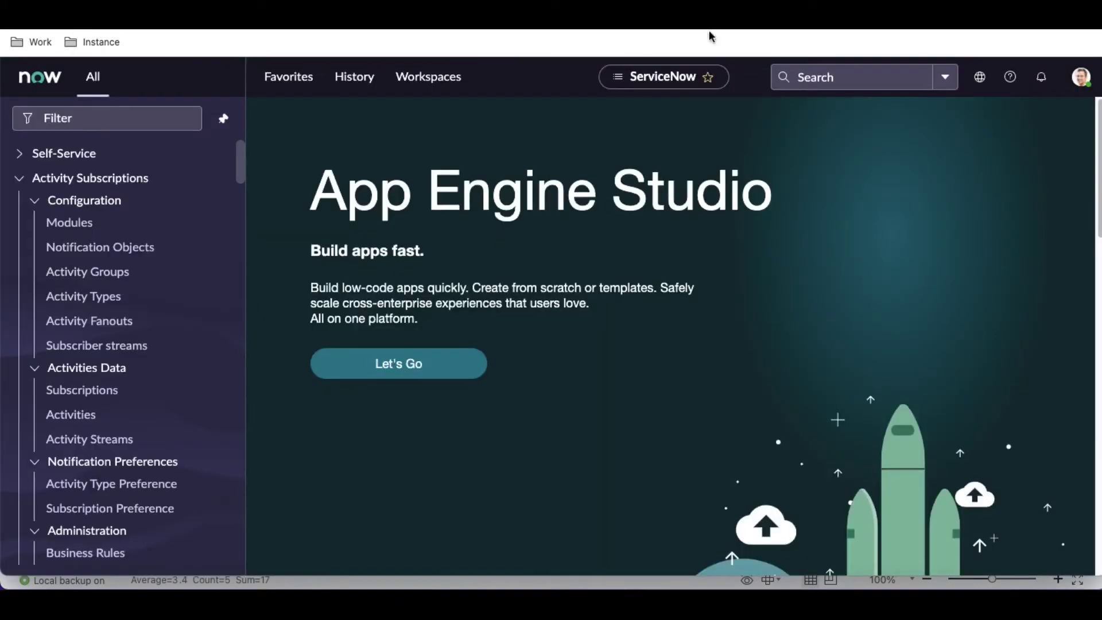
{"action": "left_click", "coordinate": [861, 79]}
{"action": "key", "text": "ctrl+v"}
{"action": "key", "text": "Return"}
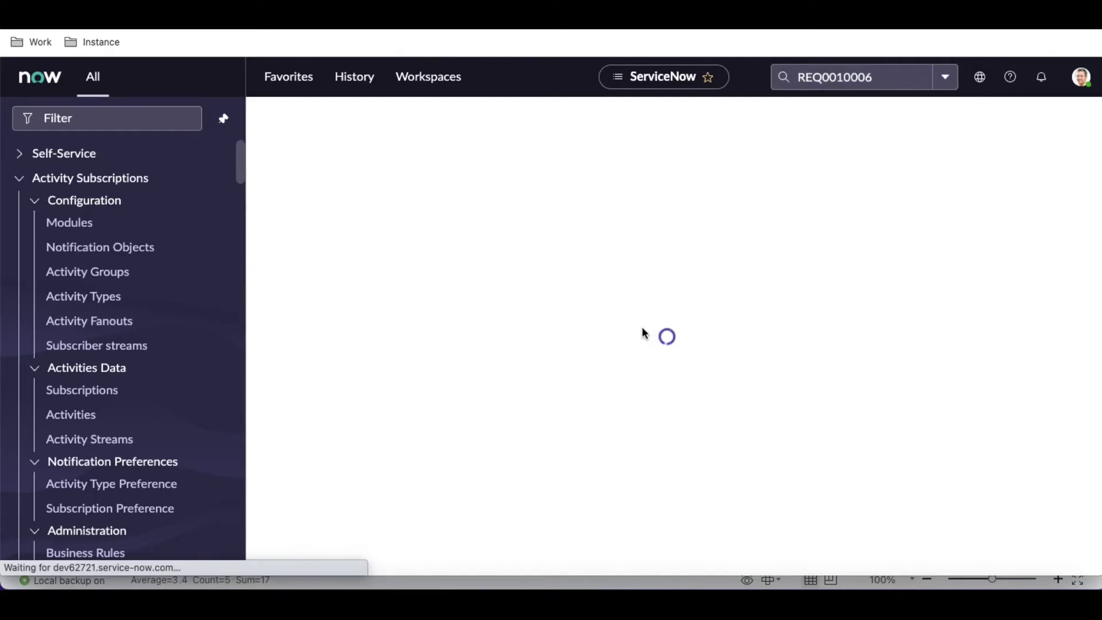
- Open the request's Group Members Manager requested item and view its running workflow
{"action": "scroll", "coordinate": [641, 327], "scroll_direction": "down", "scroll_amount": 4}
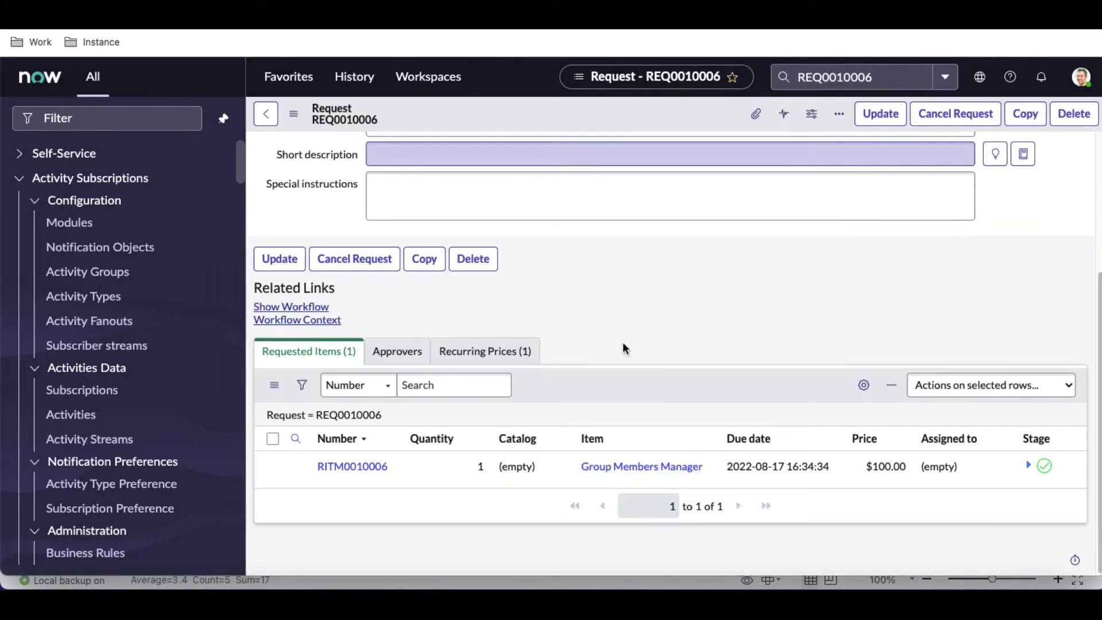
{"action": "left_click", "coordinate": [348, 468]}
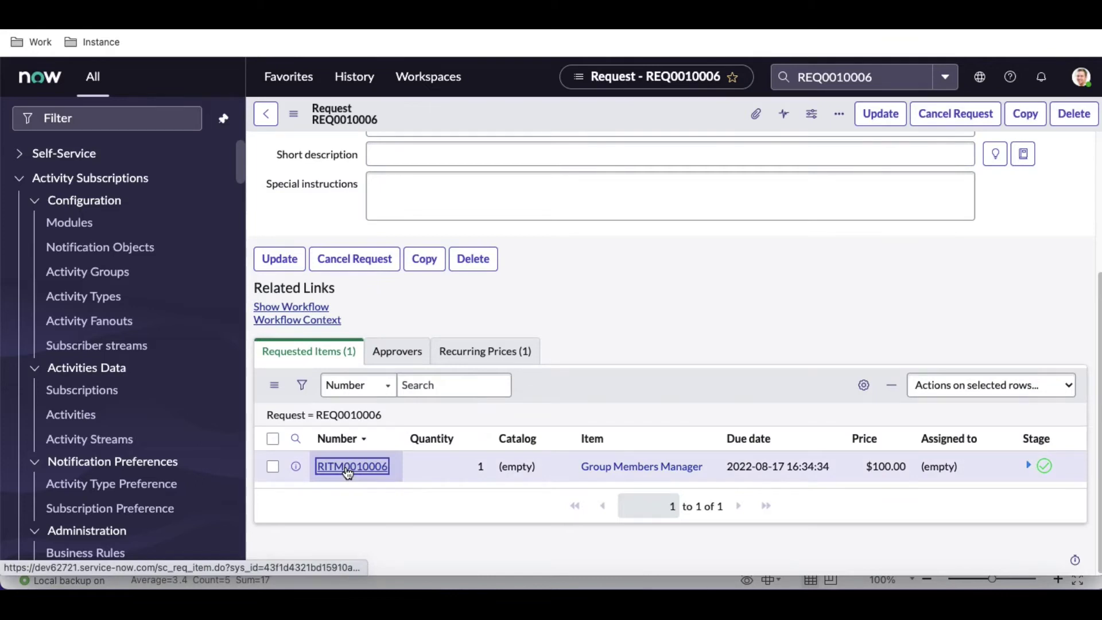
{"action": "scroll", "coordinate": [516, 364], "scroll_direction": "down", "scroll_amount": 15}
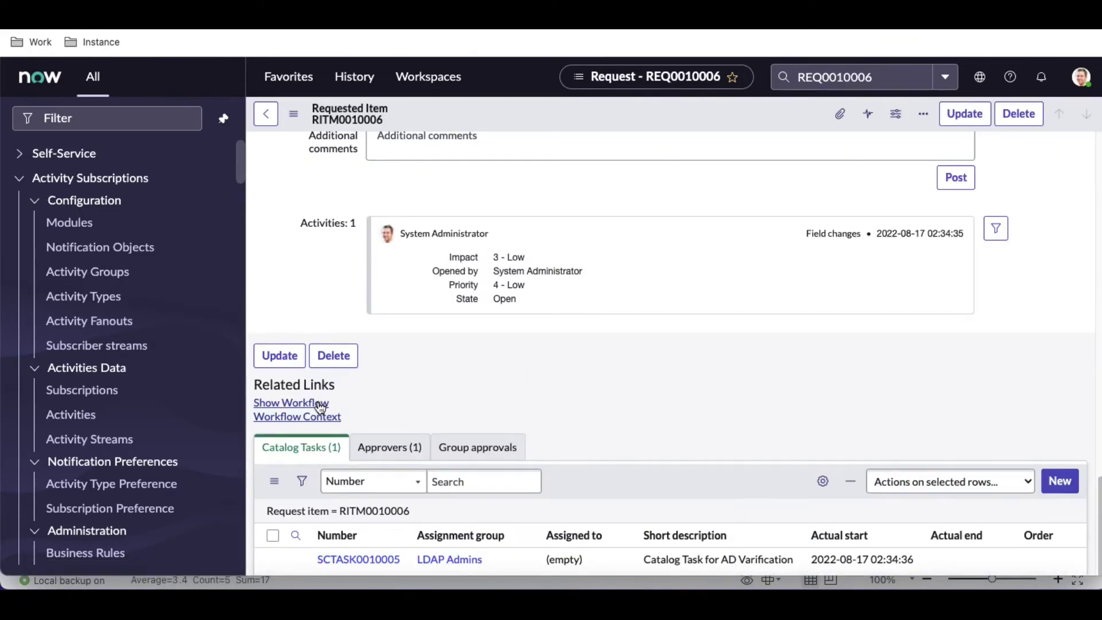
{"action": "scroll", "coordinate": [319, 399], "scroll_direction": "down", "scroll_amount": 10}
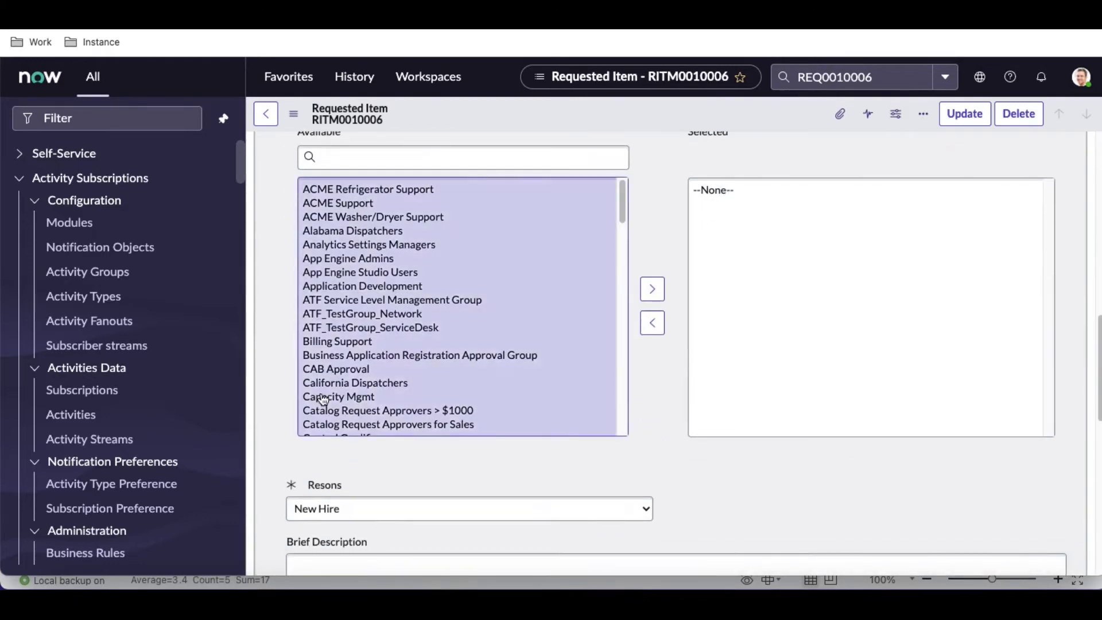
{"action": "scroll", "coordinate": [324, 400], "scroll_direction": "down", "scroll_amount": 5}
{"action": "scroll", "coordinate": [487, 446], "scroll_direction": "down", "scroll_amount": 10}
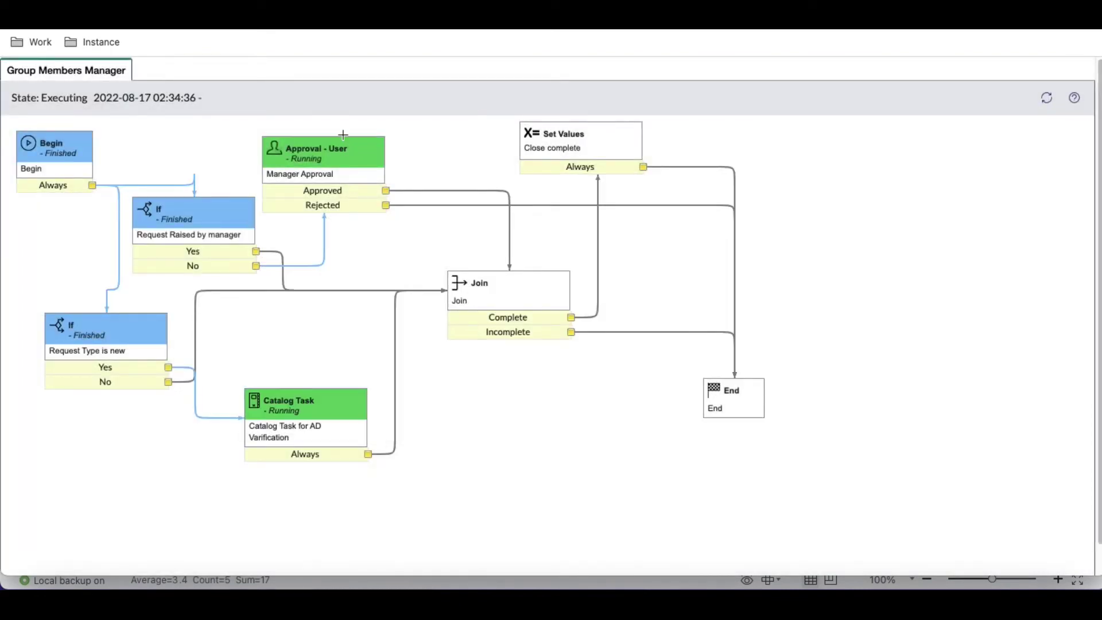
{"action": "mouse_move", "coordinate": [352, 443]}
- Open the requested item's Catalog Task for AD Varification, close the task, and refresh the running workflow view
{"action": "key", "text": "ctrl+w"}
{"action": "left_click", "coordinate": [381, 471]}
{"action": "mouse_move", "coordinate": [460, 308]}
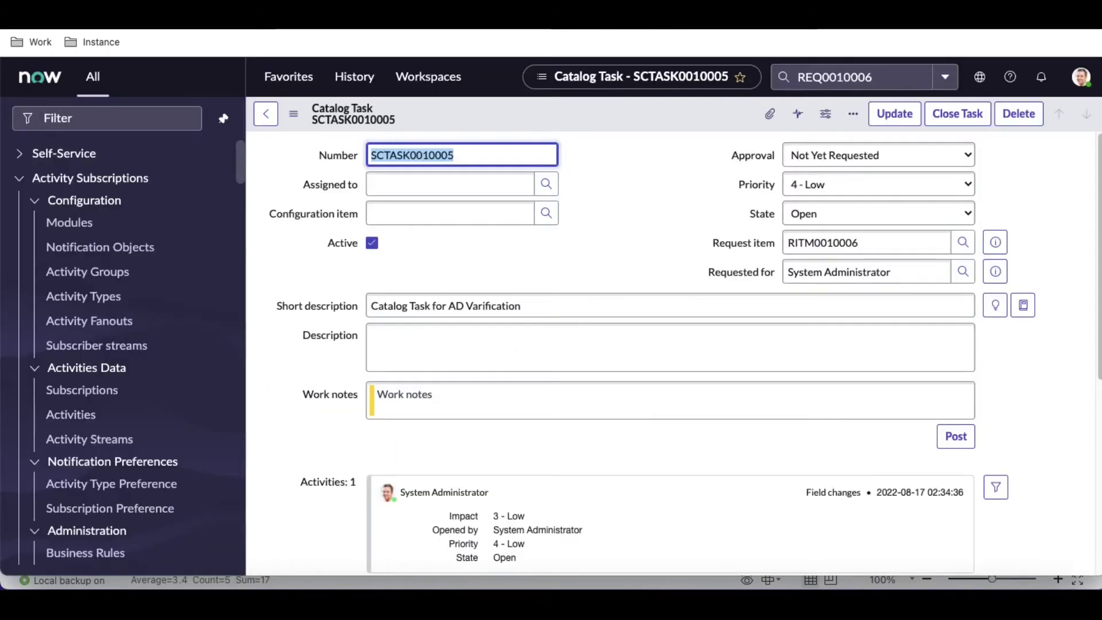
{"action": "left_click", "coordinate": [974, 123]}
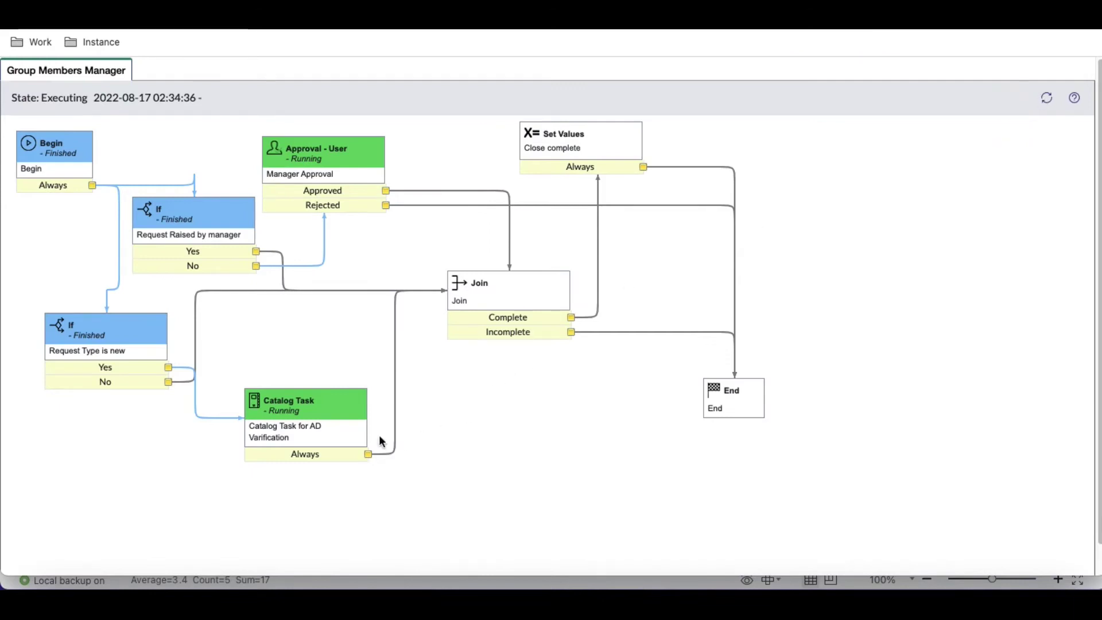
{"action": "left_click", "coordinate": [1045, 99]}
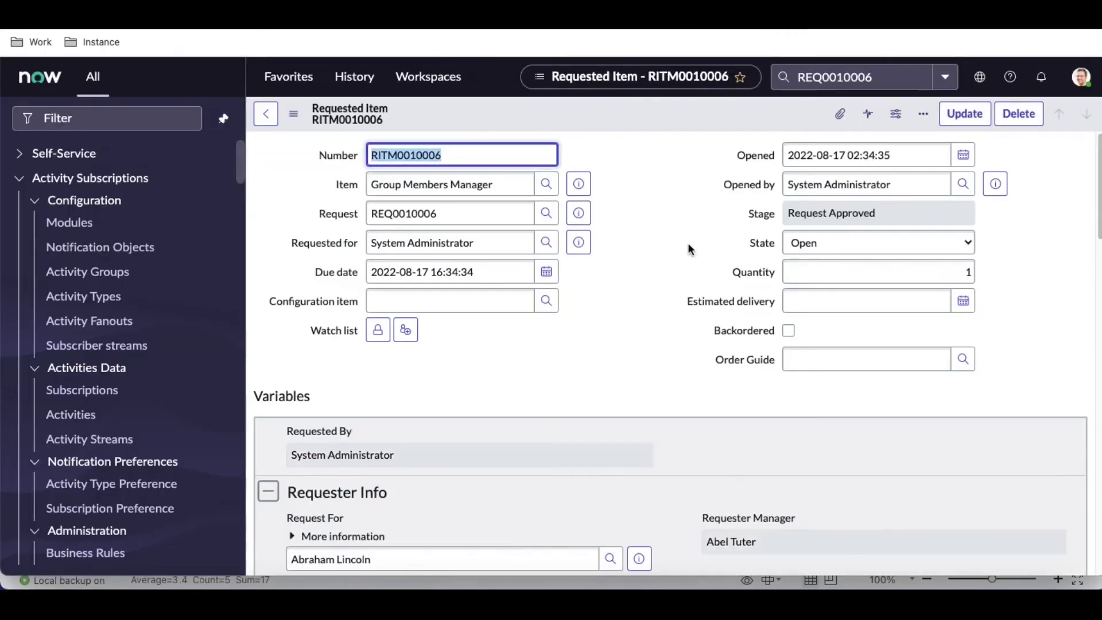
- Approve the requester manager's pending approval in the requested item's approvers list
{"action": "scroll", "coordinate": [687, 278], "scroll_direction": "down", "scroll_amount": 15}
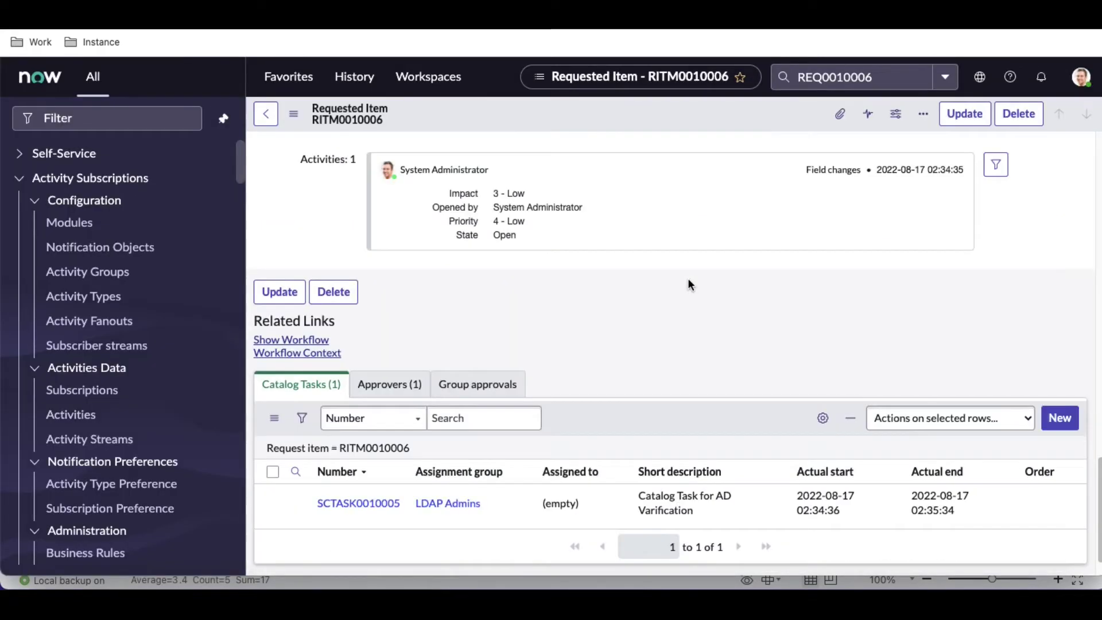
{"action": "left_click", "coordinate": [390, 344]}
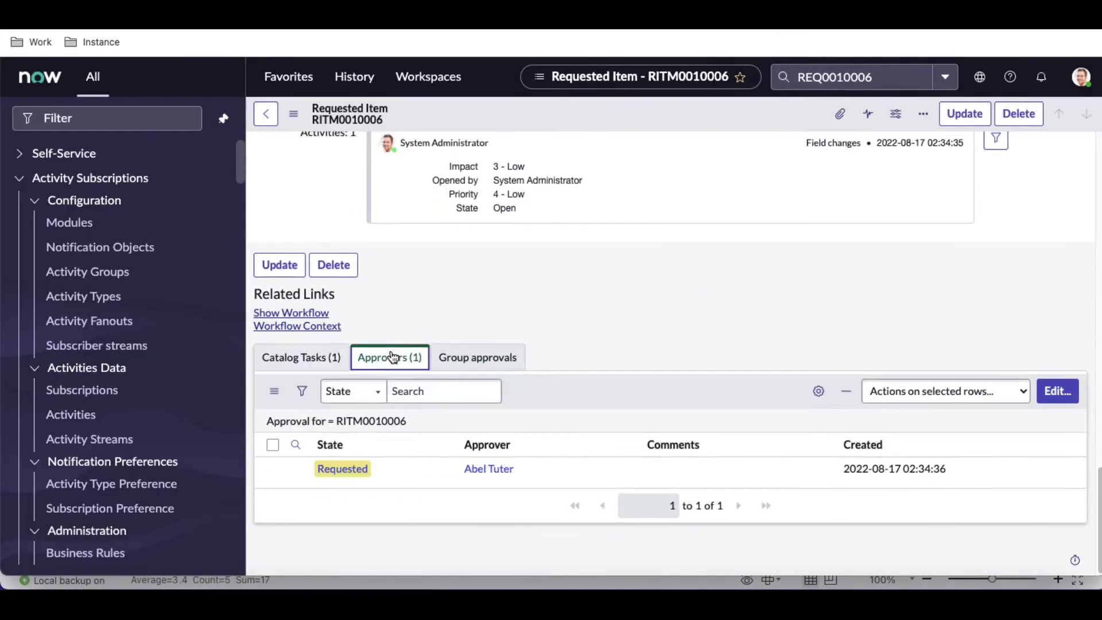
{"action": "right_click", "coordinate": [372, 465]}
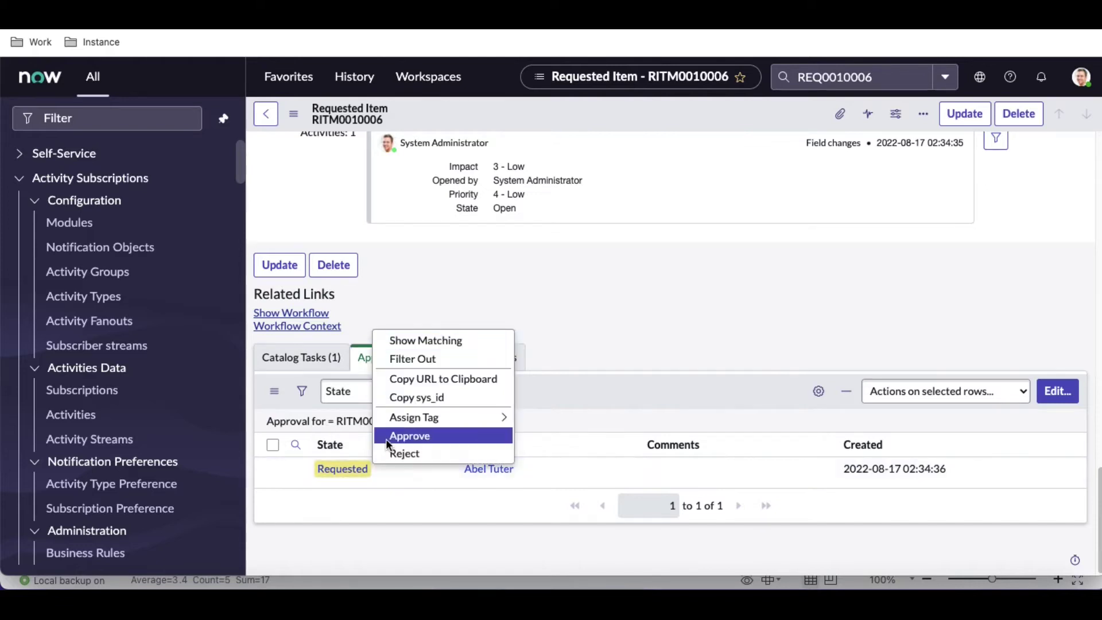
{"action": "left_click", "coordinate": [386, 438]}
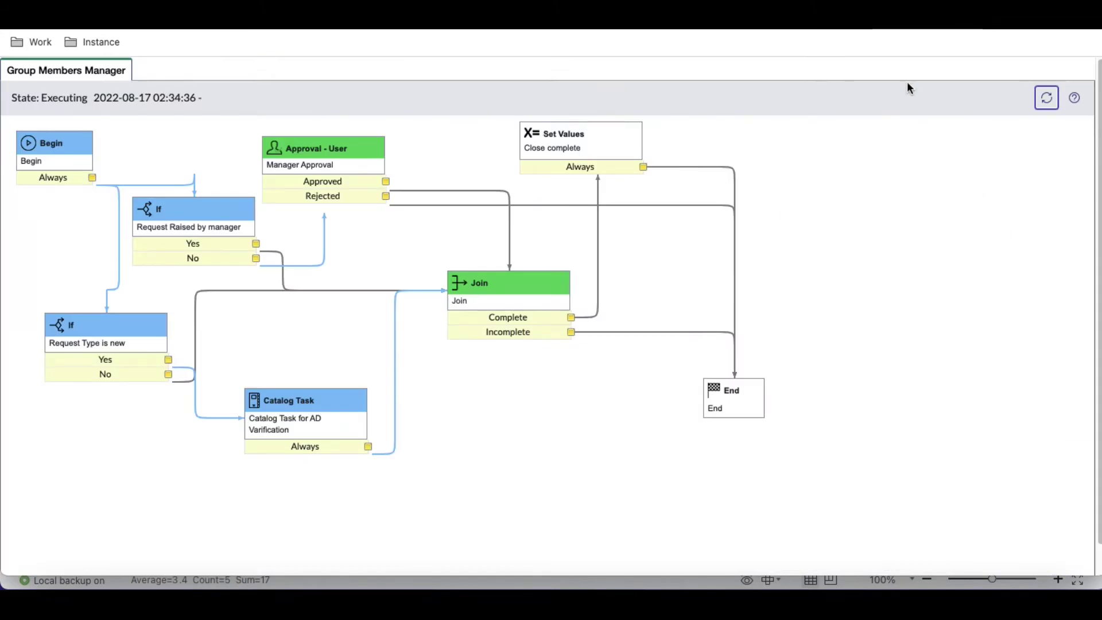
- Refresh the running workflow and examine the path through Join to End and the Request Raised by manager condition's execution details
{"action": "left_click", "coordinate": [1047, 103]}
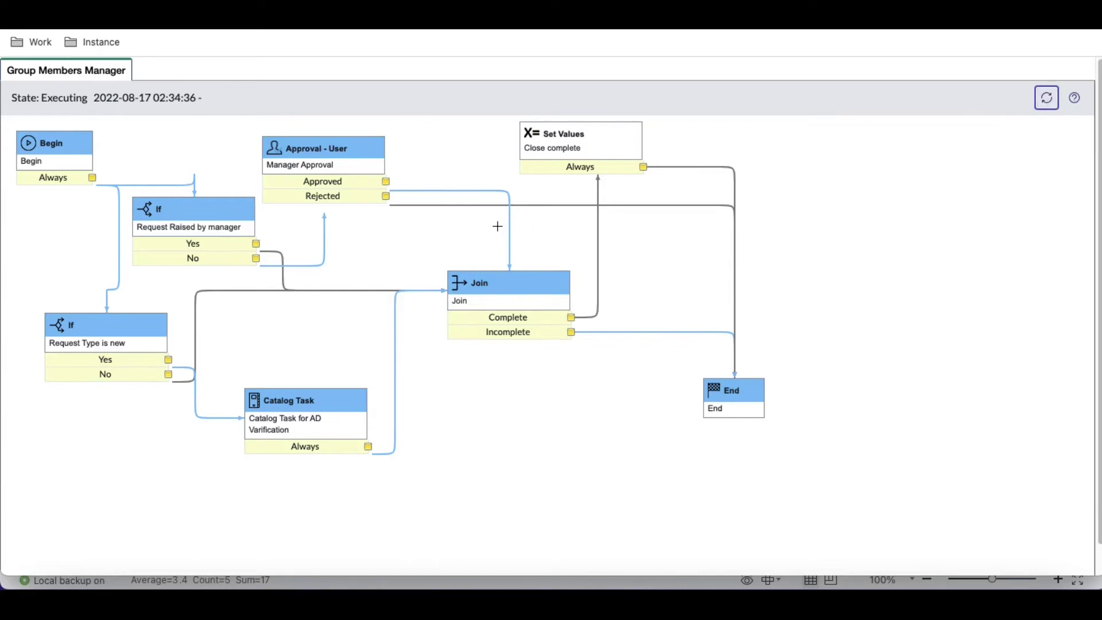
{"action": "mouse_move", "coordinate": [550, 281]}
{"action": "mouse_move", "coordinate": [745, 390]}
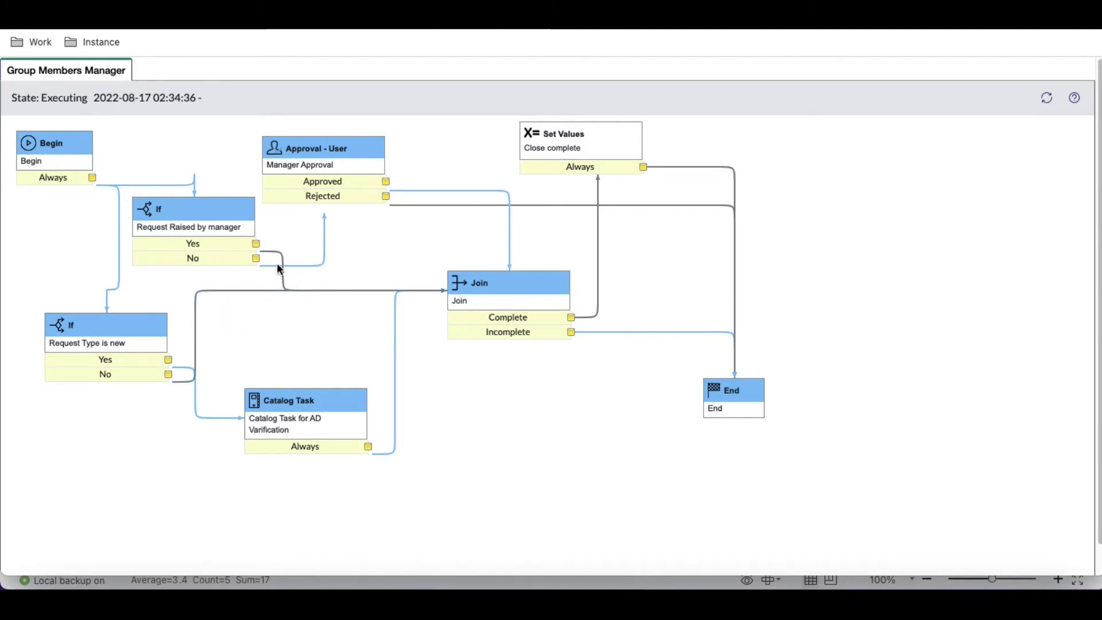
{"action": "mouse_move", "coordinate": [258, 250]}
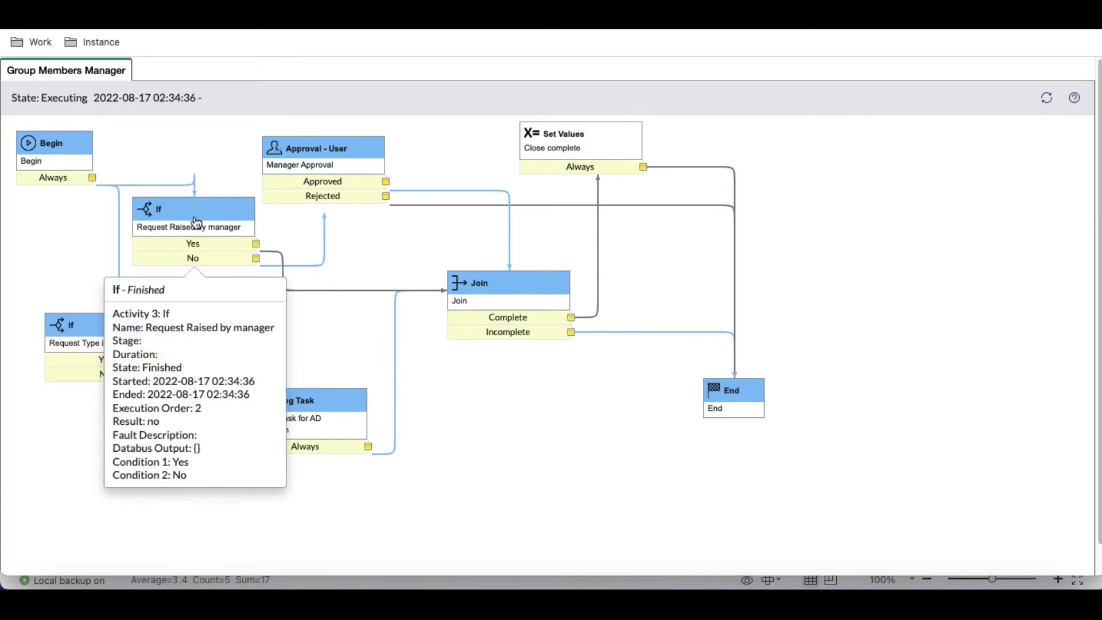
- Examine the executed path from Manager Approval through Join's Incomplete exit and view the End activity's execution details
{"action": "mouse_move", "coordinate": [307, 156]}
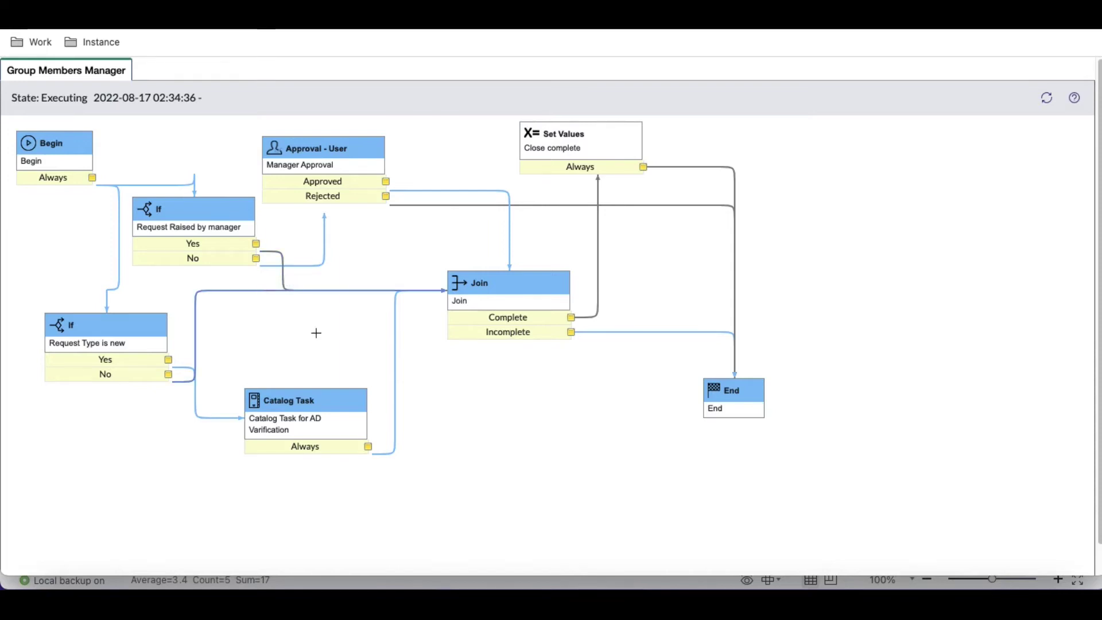
{"action": "mouse_move", "coordinate": [479, 280]}
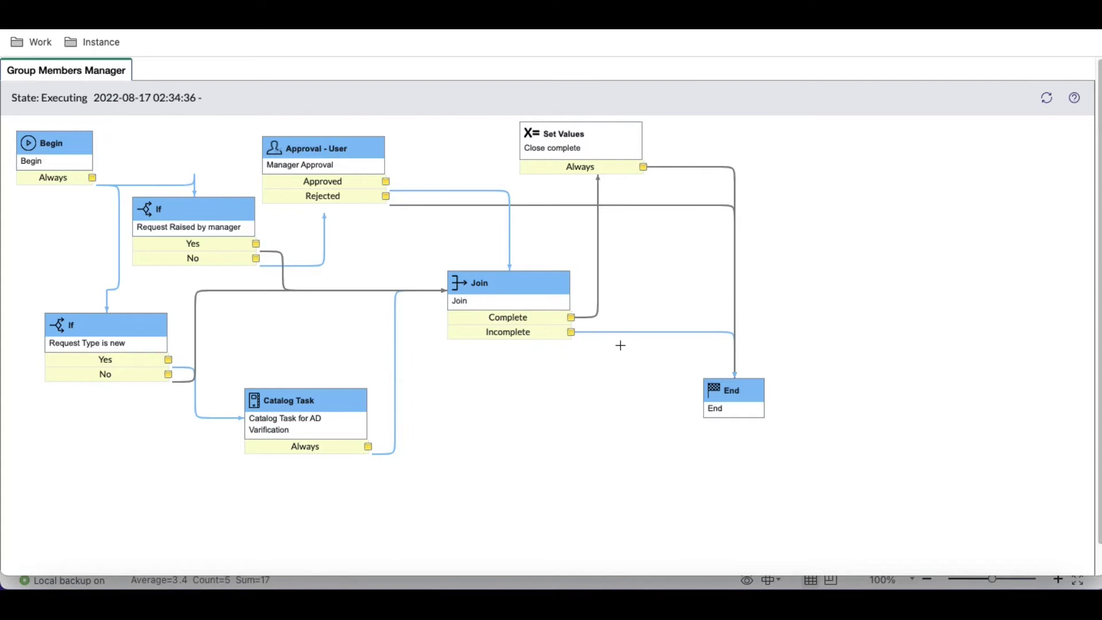
{"action": "mouse_move", "coordinate": [711, 384]}
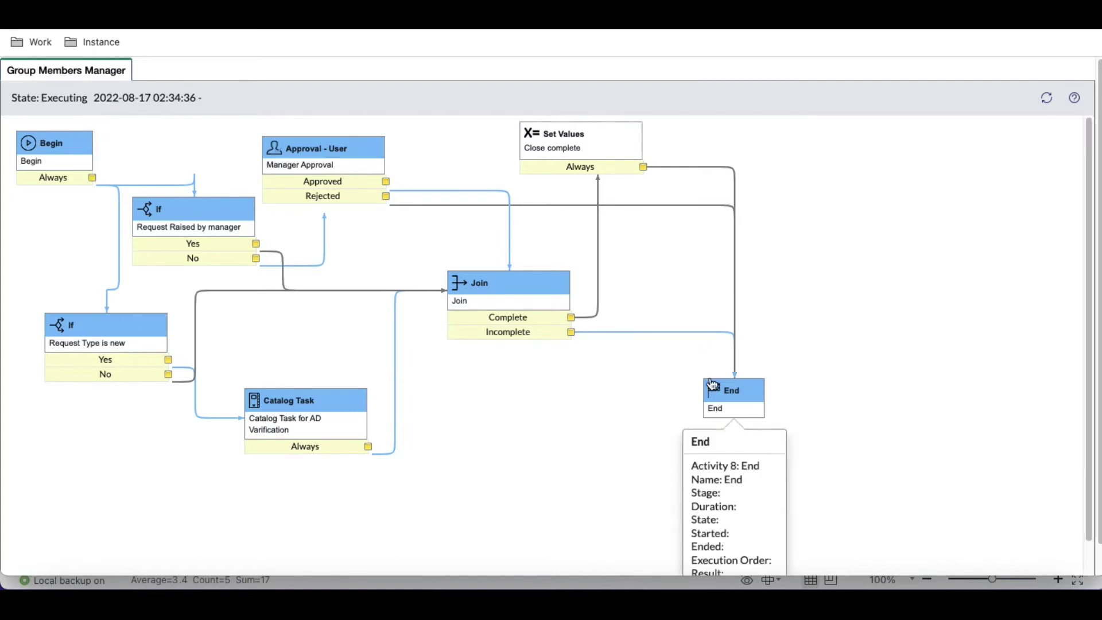
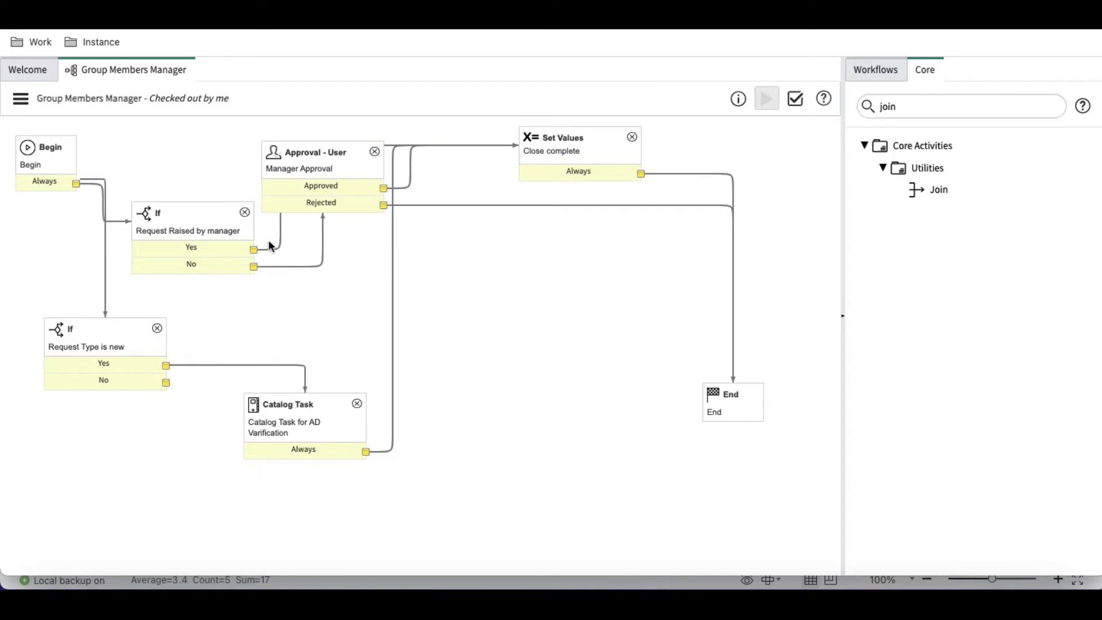
- Delete the connections to Set Values from Manager Approval's Approved exit and Request Raised by manager's Yes exit
{"action": "left_click", "coordinate": [405, 186]}
{"action": "key", "text": "Delete"}
{"action": "left_click", "coordinate": [282, 251]}
{"action": "key", "text": "Delete"}
- Find the core Wait for condition activity and add it below Set Values with the name Wait for condition
{"action": "left_click", "coordinate": [947, 106]}
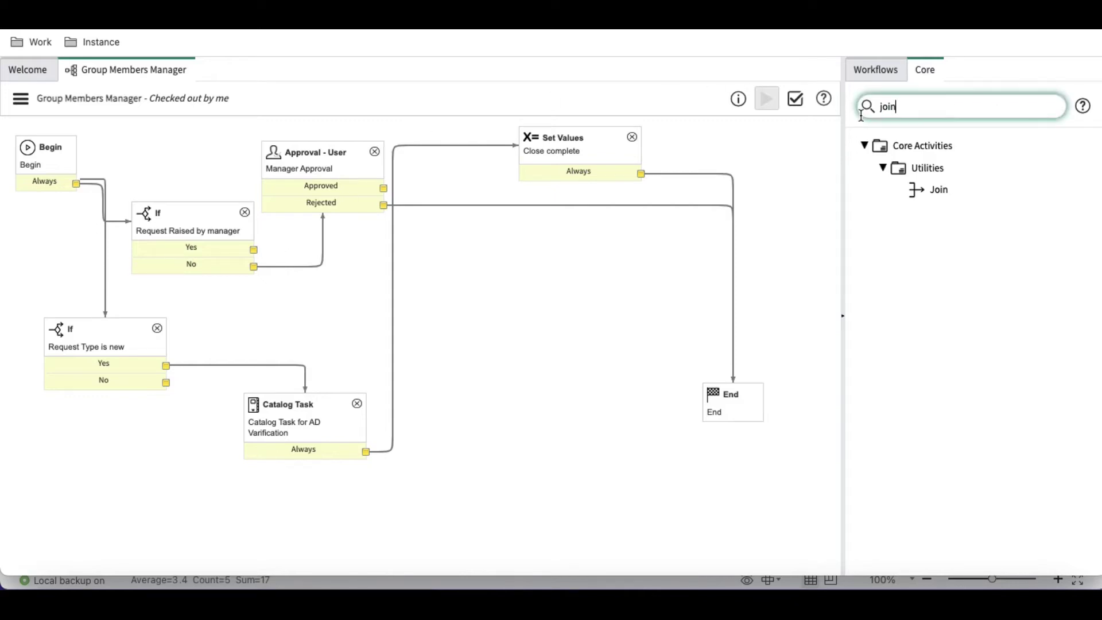
{"action": "double_click", "coordinate": [912, 97]}
{"action": "type", "text": "wa"}
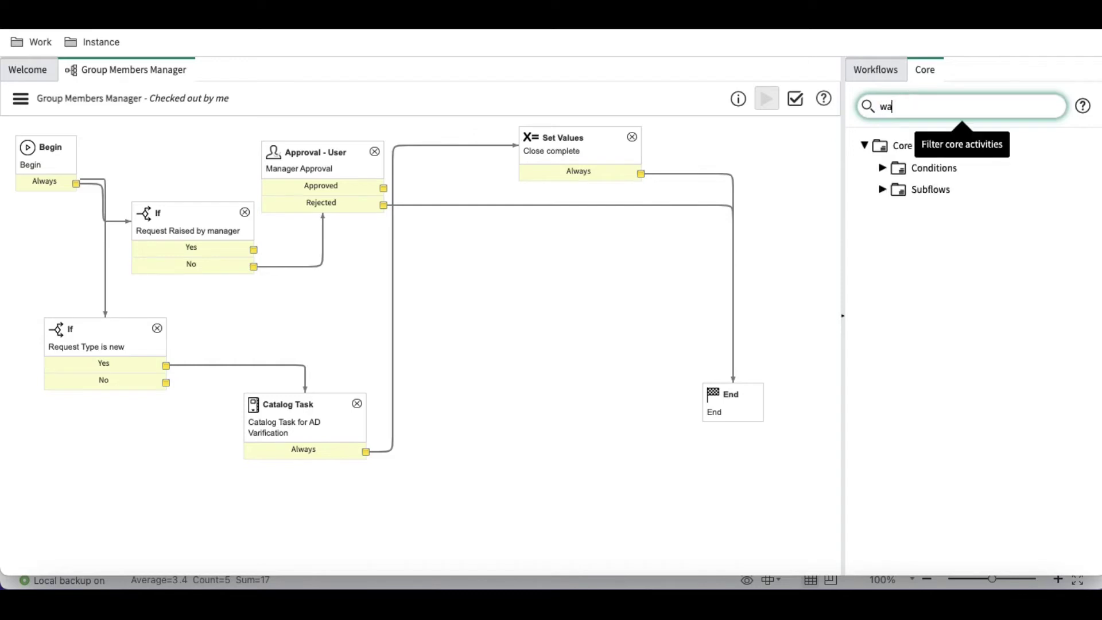
{"action": "type", "text": "it"}
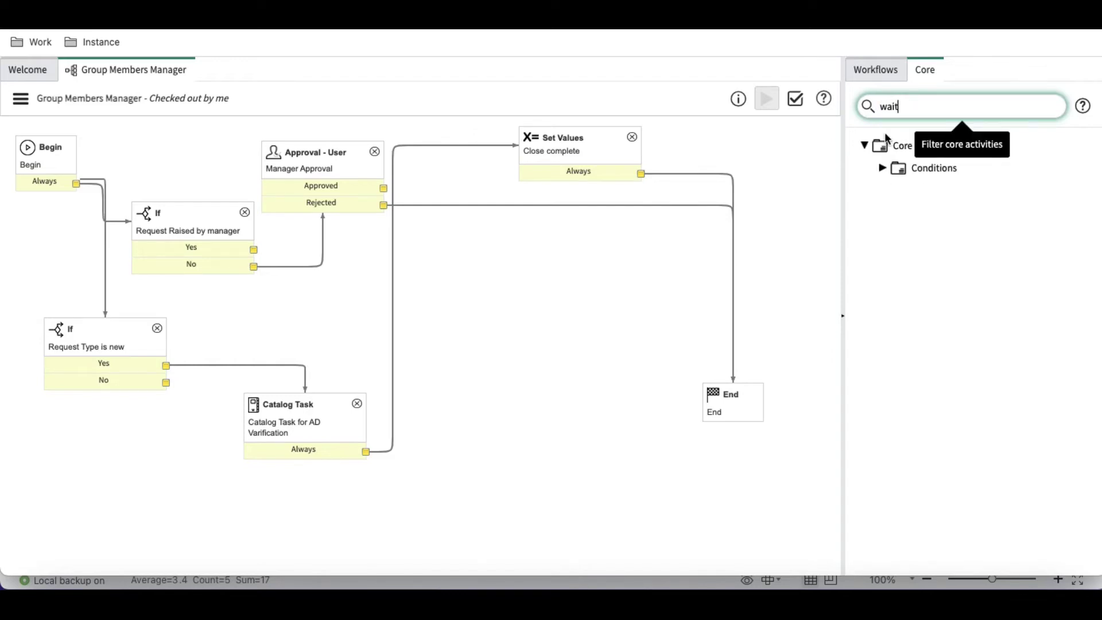
{"action": "left_click", "coordinate": [882, 170]}
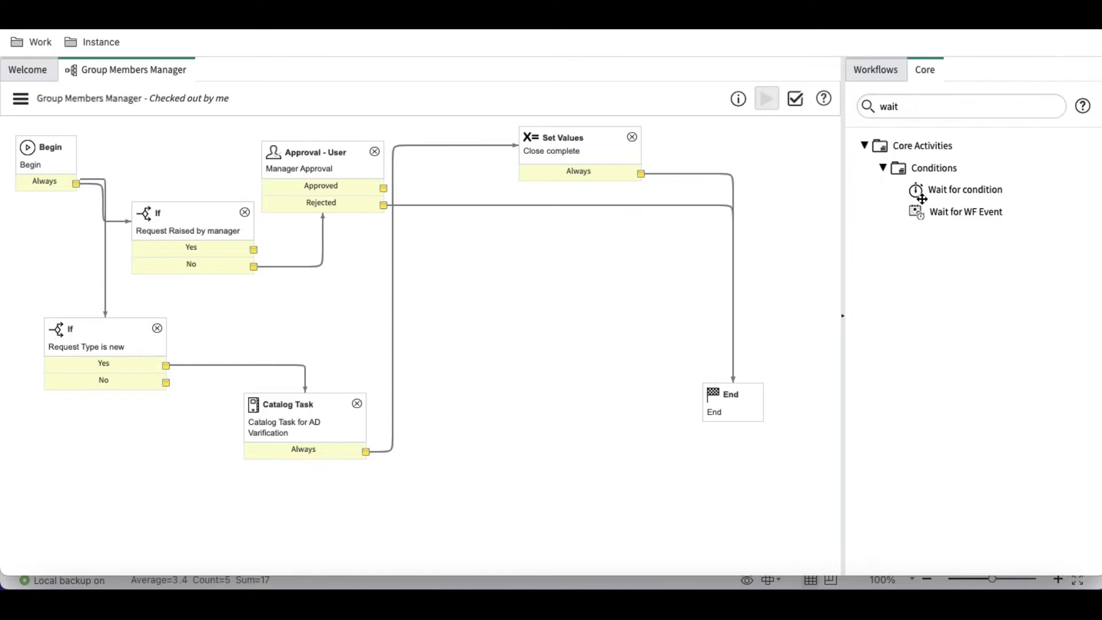
{"action": "left_click_drag", "start_coordinate": [970, 191], "coordinate": [531, 264]}
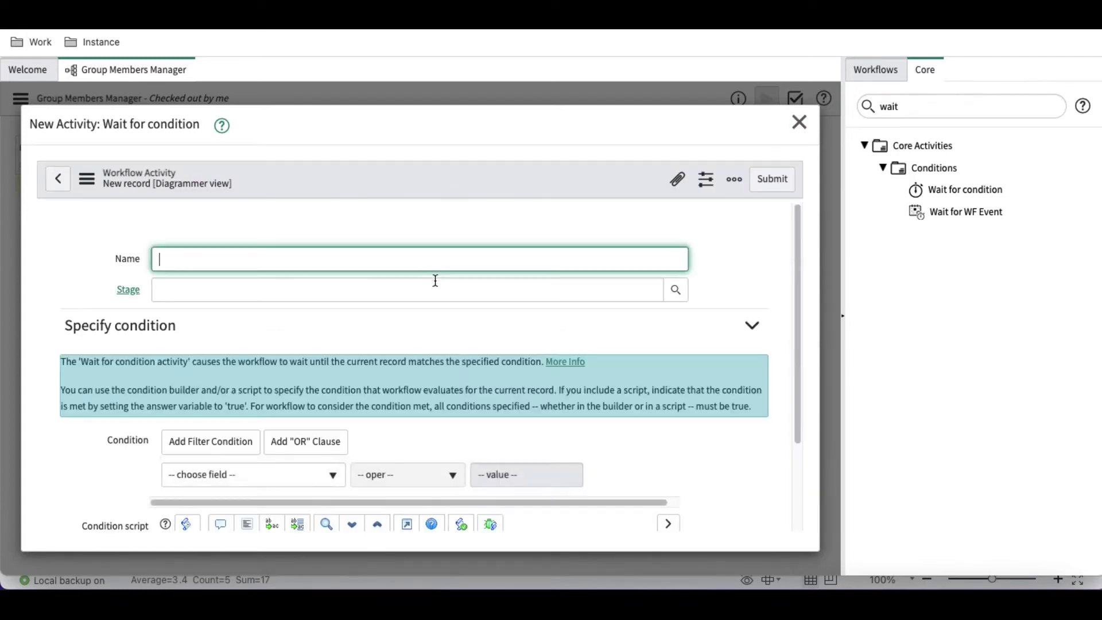
{"action": "type", "text": "Wa"}
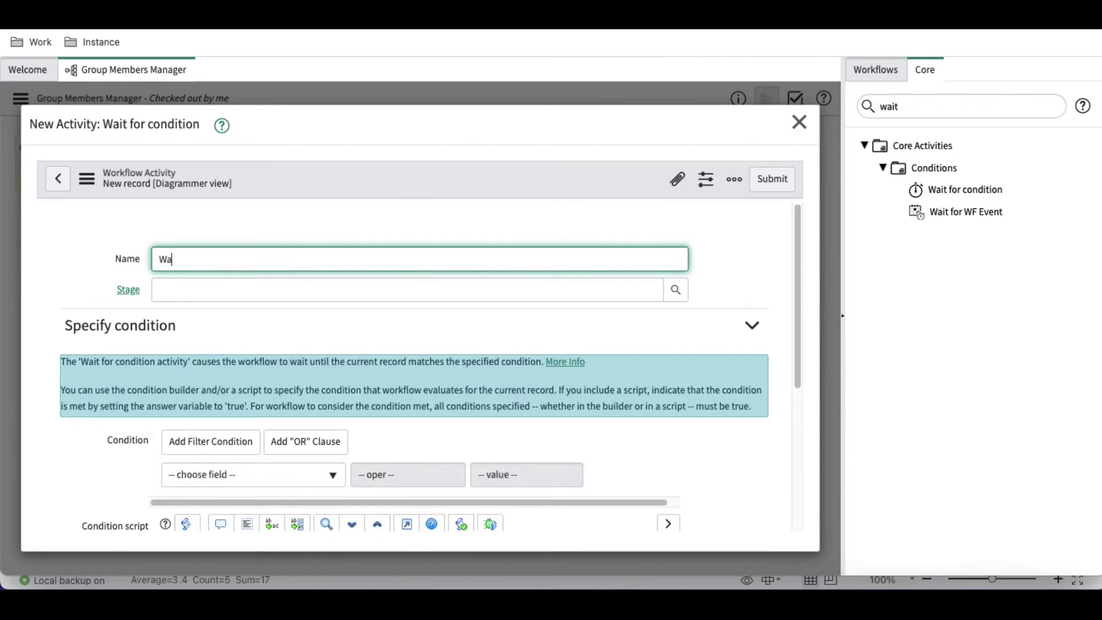
{"action": "type", "text": "it for condition"}
{"action": "left_click", "coordinate": [782, 183]}
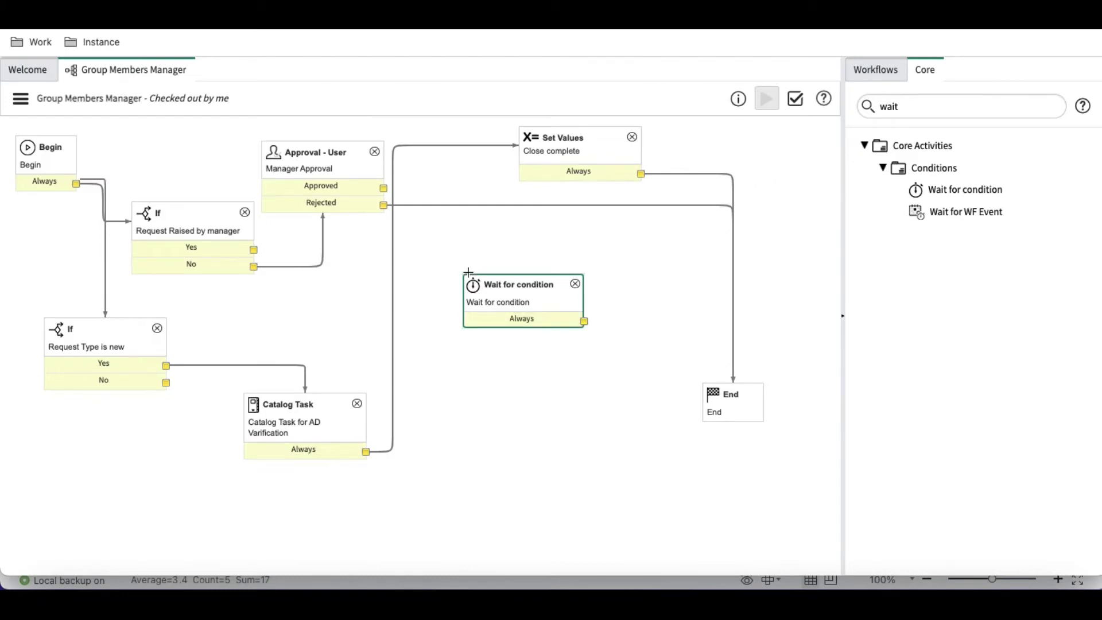
- Reroute the Catalog Task's Always exit from Set Values to the Wait for condition activity
{"action": "left_click", "coordinate": [395, 304]}
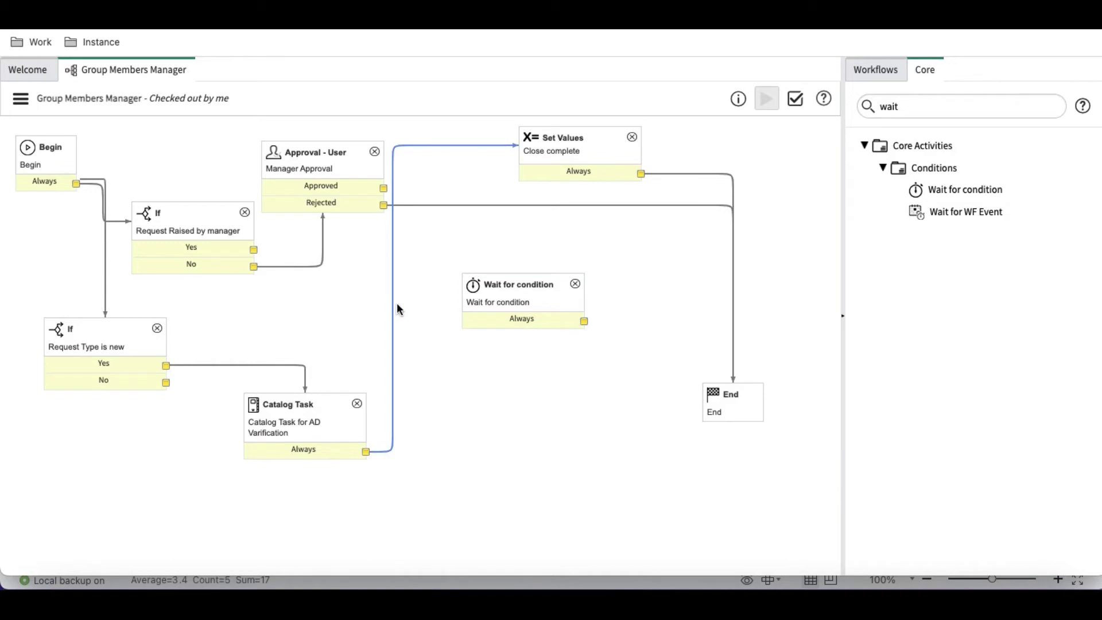
{"action": "key", "text": "Delete"}
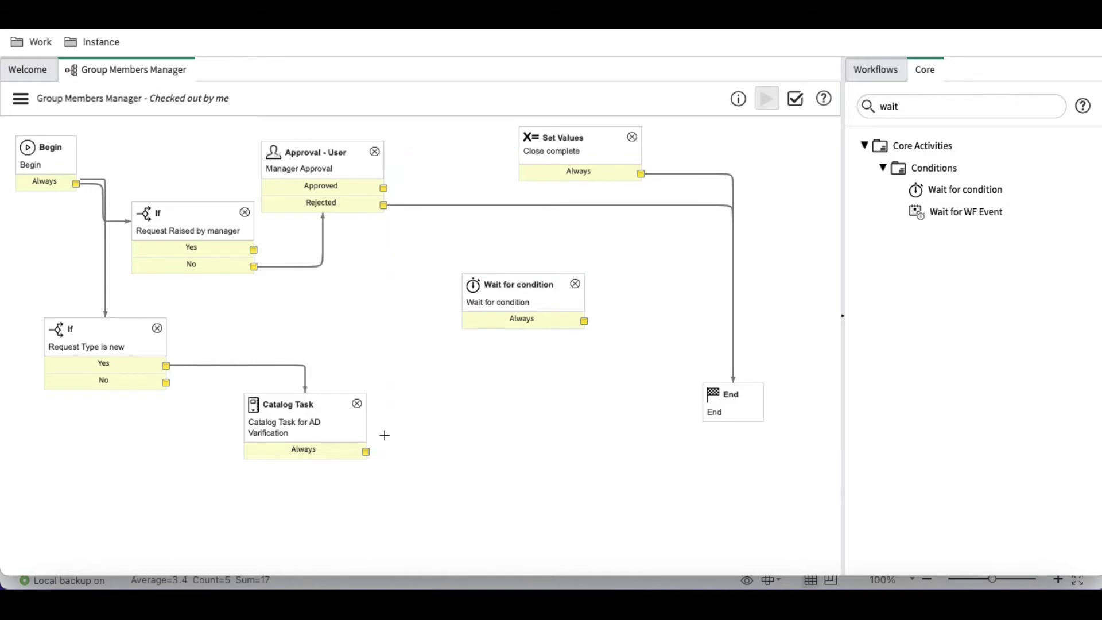
{"action": "left_click_drag", "start_coordinate": [365, 452], "coordinate": [488, 291]}
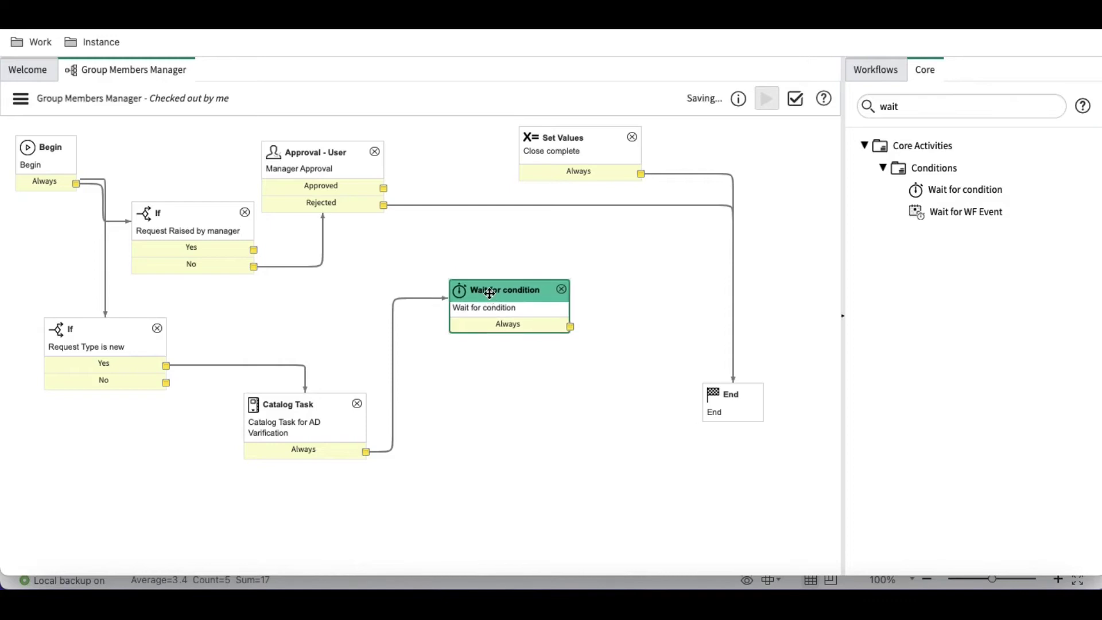
- Connect Manager Approval's Approved, Request Raised by manager's Yes and Request Type is new's No exits to Wait for condition, and its Always exit to Set Values
{"action": "left_click_drag", "start_coordinate": [384, 187], "coordinate": [459, 300]}
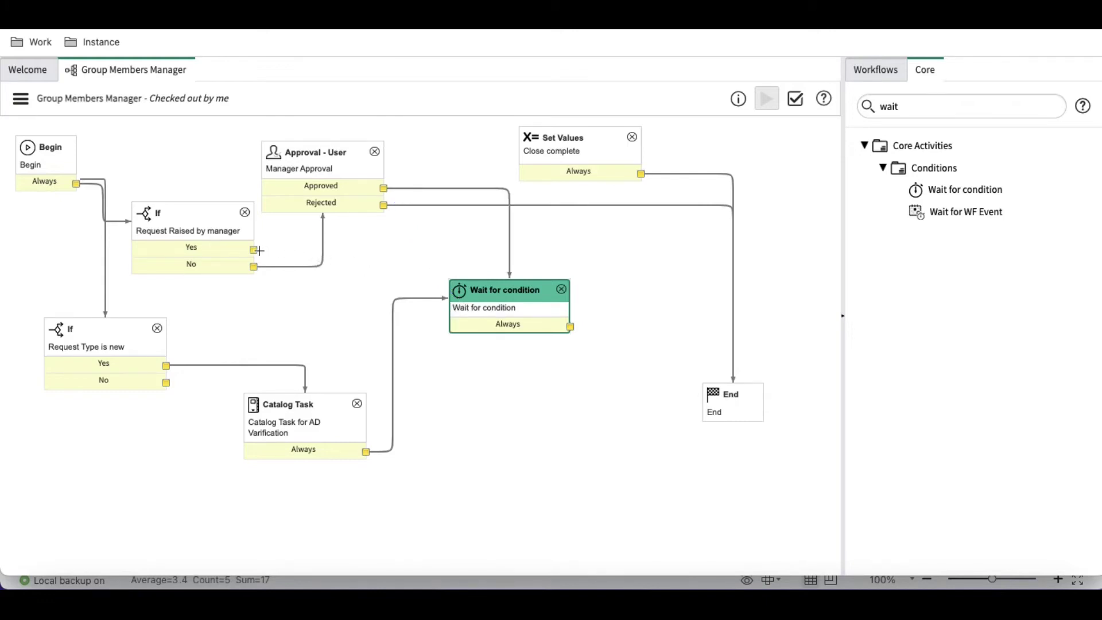
{"action": "left_click_drag", "start_coordinate": [254, 251], "coordinate": [483, 297]}
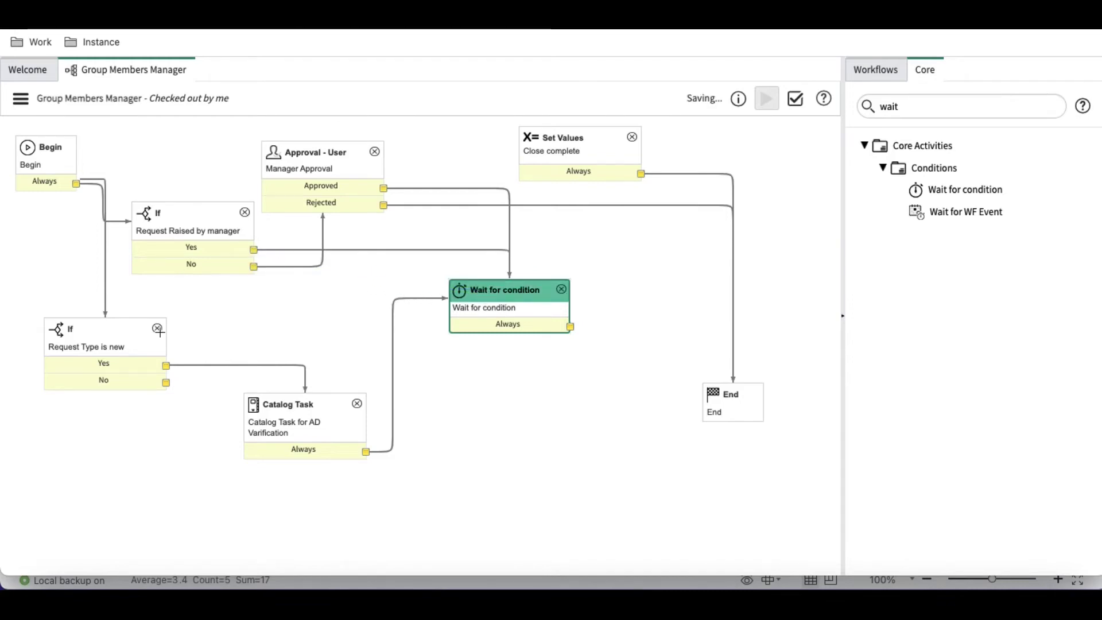
{"action": "left_click_drag", "start_coordinate": [165, 383], "coordinate": [467, 294]}
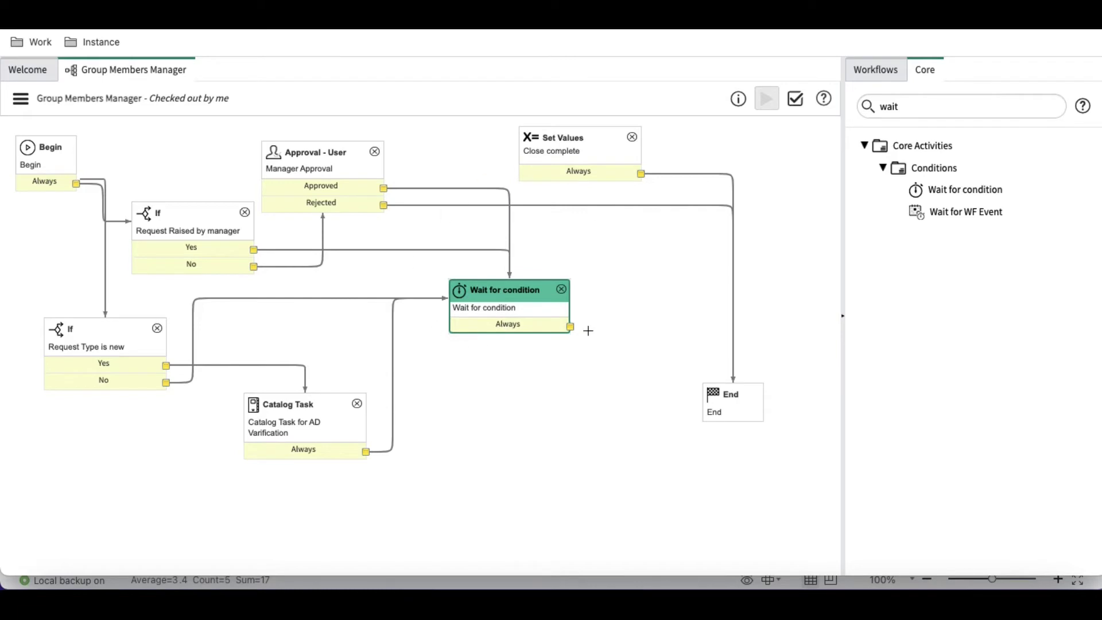
{"action": "left_click_drag", "start_coordinate": [574, 328], "coordinate": [591, 163]}
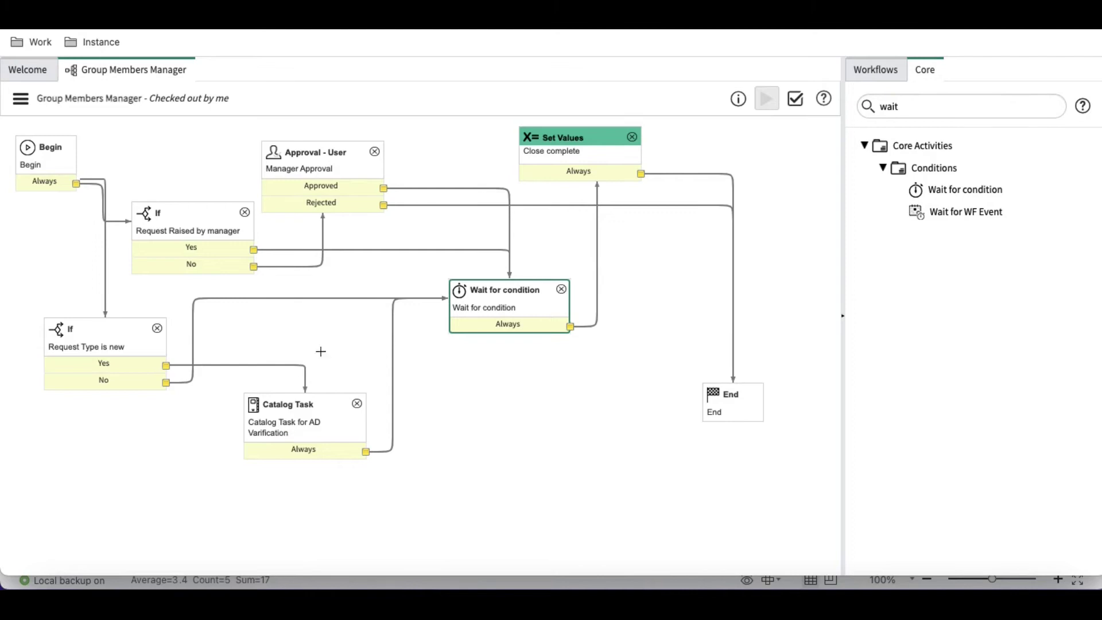
- In the Wait for condition activity's condition script, insert a line above answer = true declaring var gr = new GlideRecord with an unfilled table name
{"action": "left_click", "coordinate": [462, 302]}
{"action": "double_click", "coordinate": [462, 303]}
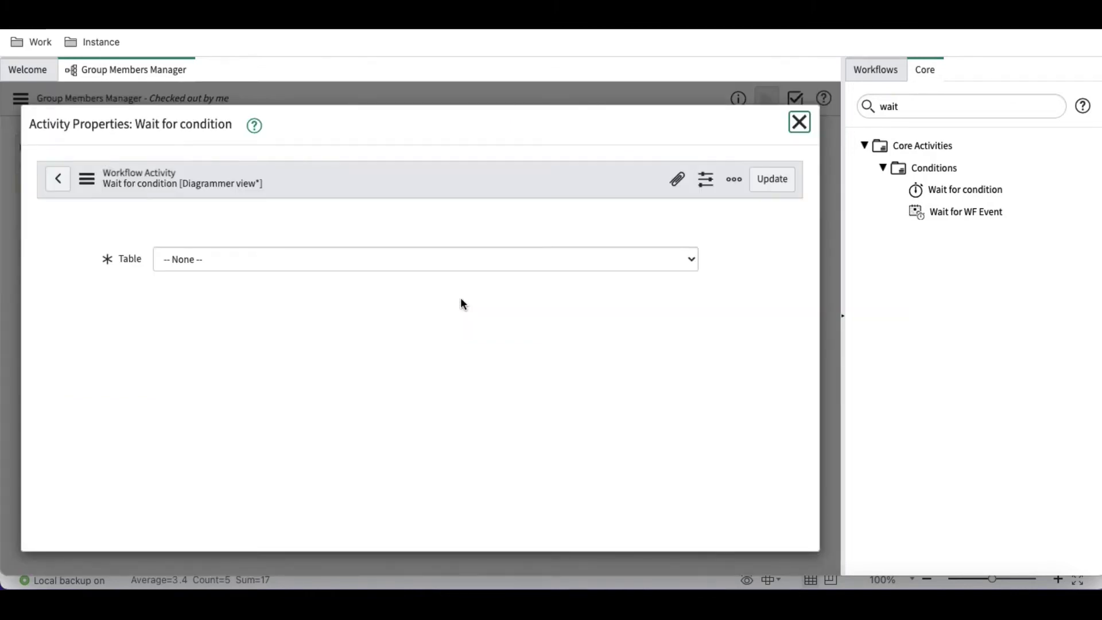
{"action": "scroll", "coordinate": [356, 330], "scroll_direction": "down", "scroll_amount": 3}
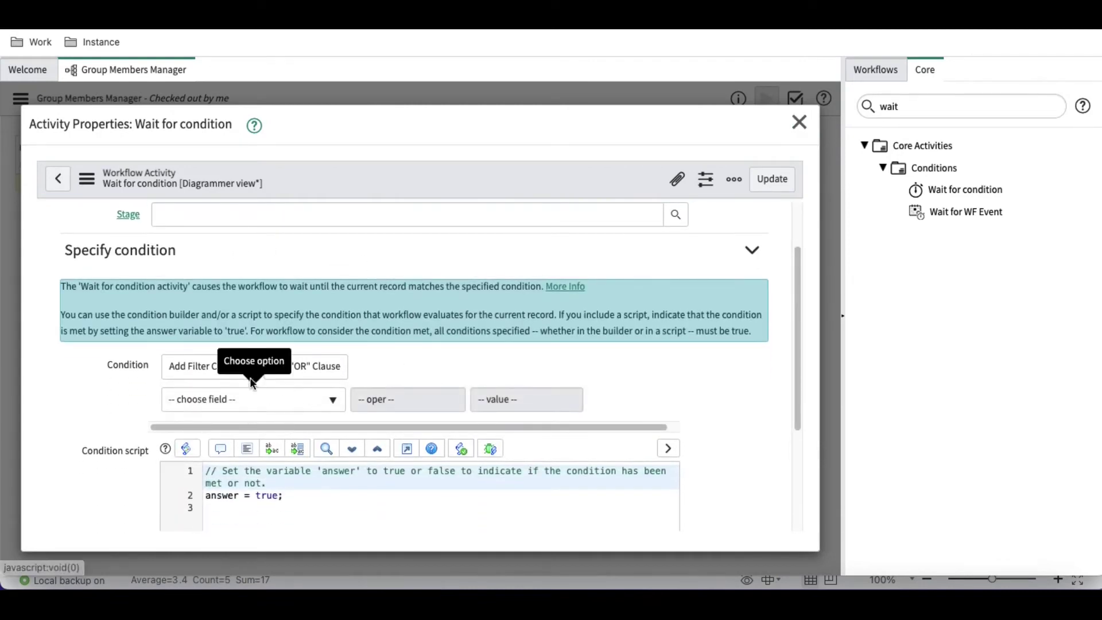
{"action": "scroll", "coordinate": [595, 352], "scroll_direction": "down", "scroll_amount": 3}
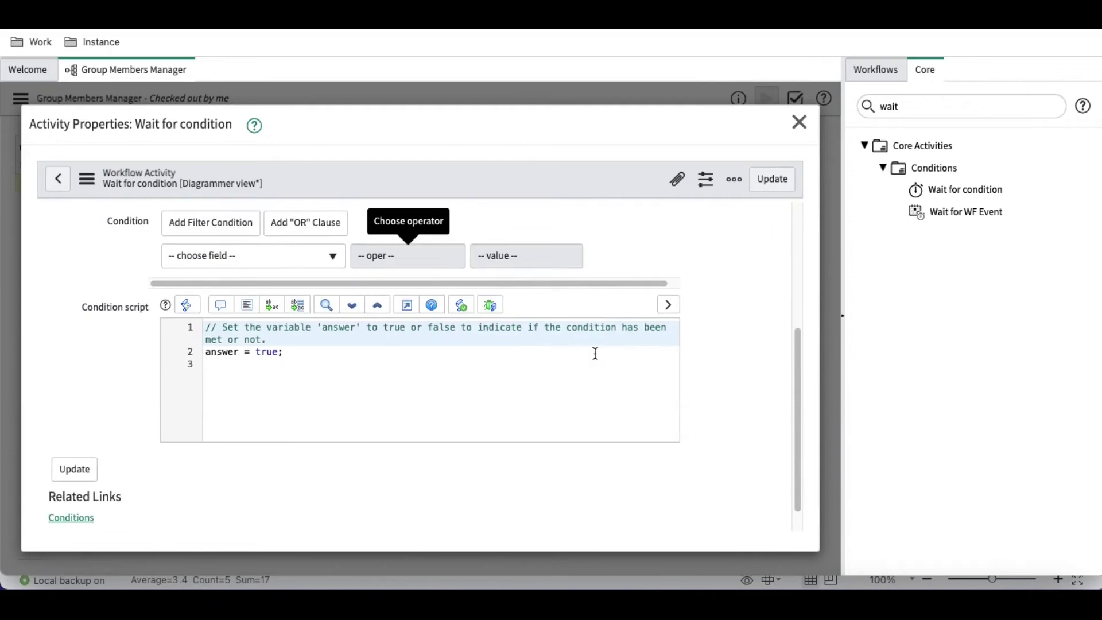
{"action": "left_click", "coordinate": [337, 352]}
{"action": "key", "text": "Up"}
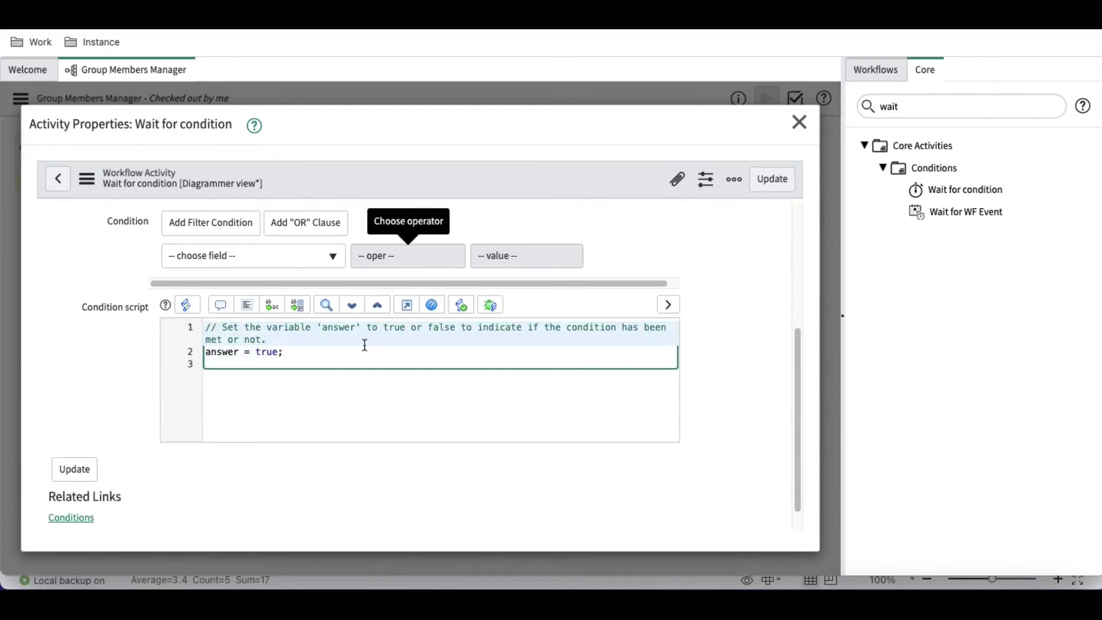
{"action": "key", "text": "Return"}
{"action": "type", "text": "var gr "}
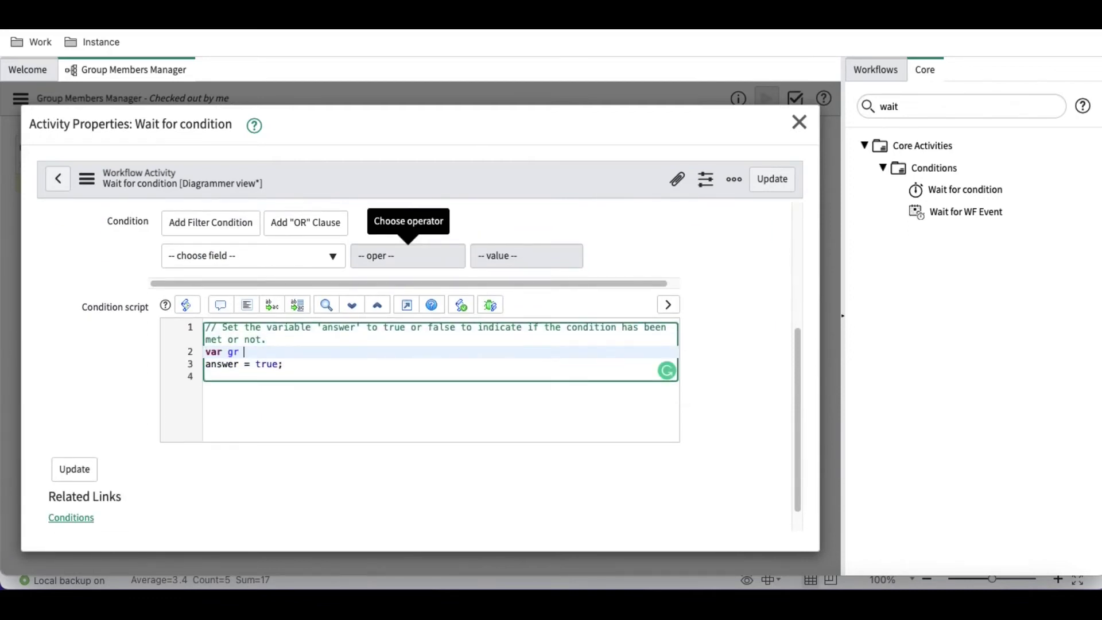
{"action": "type", "text": "= new GlideRecord('"}
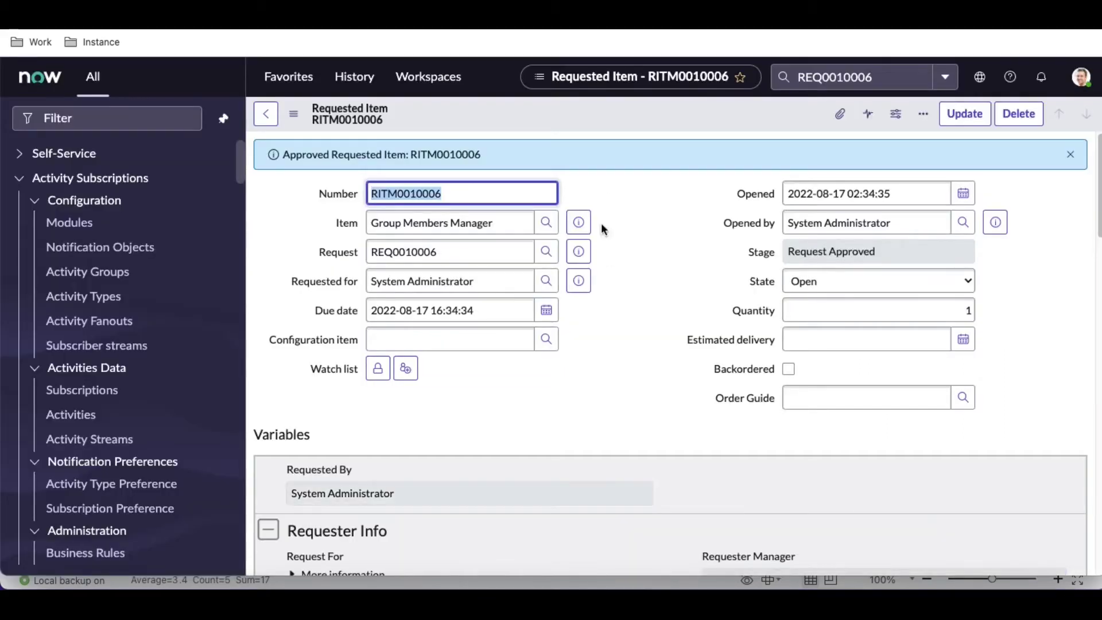
- Open the requested item's approvers list in its own window and filter it to records whose state is Approved
{"action": "scroll", "coordinate": [608, 264], "scroll_direction": "down", "scroll_amount": 15}
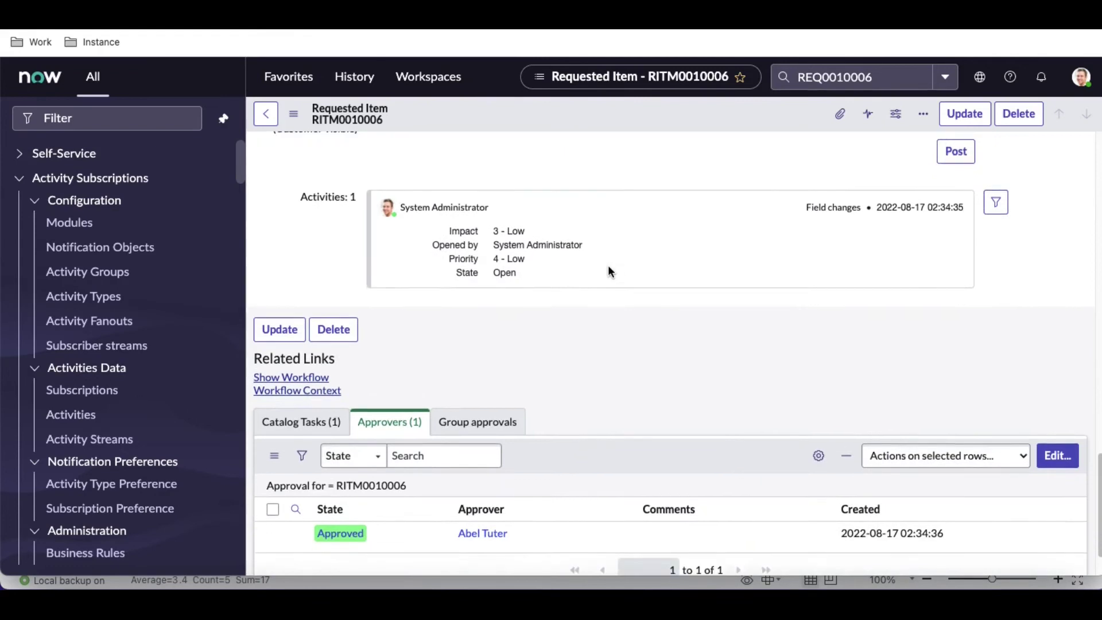
{"action": "right_click", "coordinate": [401, 430]}
{"action": "left_click", "coordinate": [400, 432]}
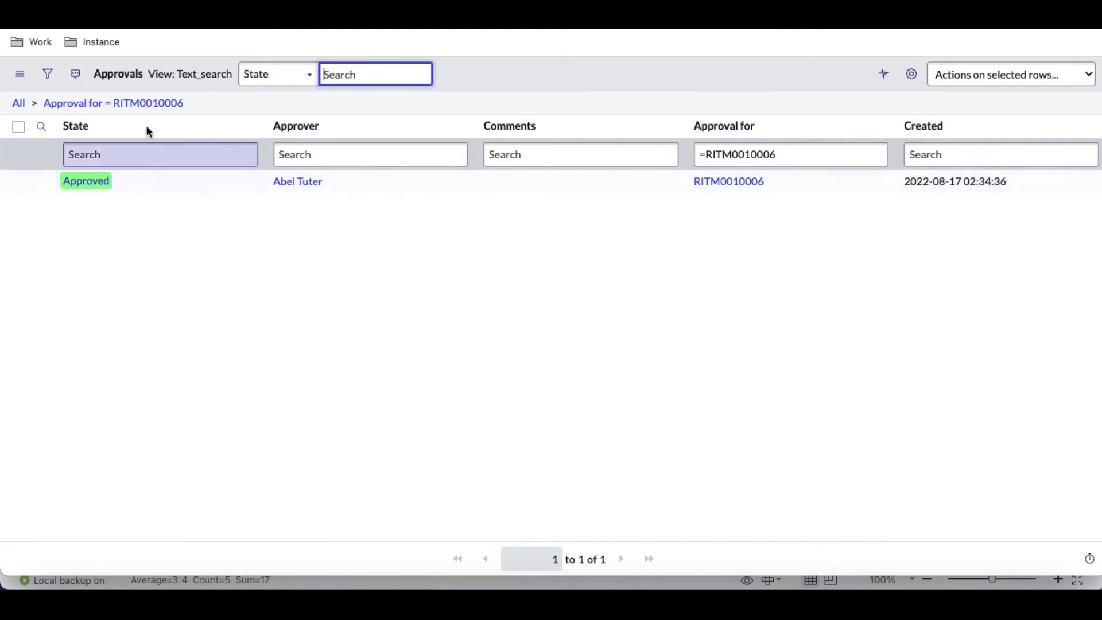
{"action": "right_click", "coordinate": [117, 181]}
{"action": "left_click", "coordinate": [132, 187]}
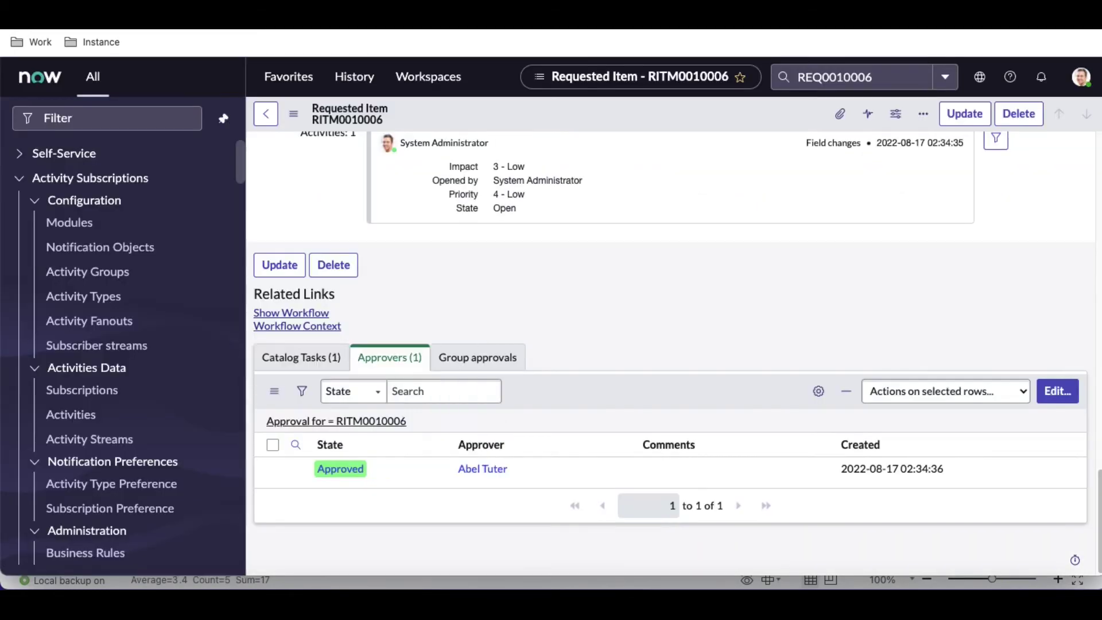
- In the Wait for condition script, set the GlideRecord table to sysapproval_approver and start a gr.addEncodedQuery line with an open quote
{"action": "left_click", "coordinate": [235, 17]}
{"action": "type", "text": "sysapproval_approver"}
{"action": "left_click", "coordinate": [484, 354]}
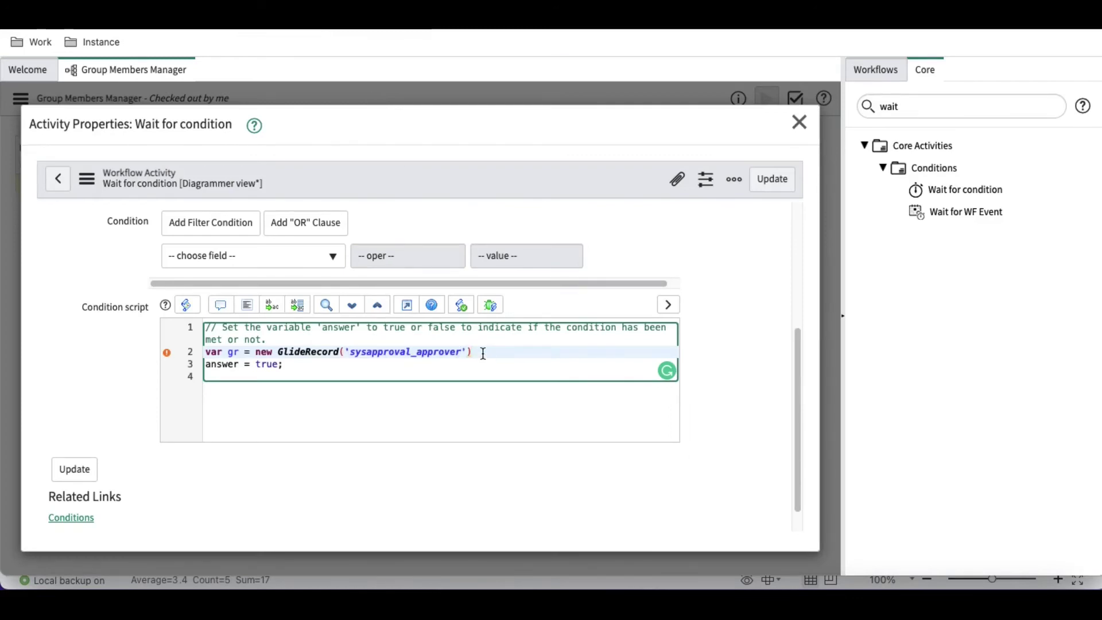
{"action": "key", "text": "Return"}
{"action": "type", "text": "gr.a"}
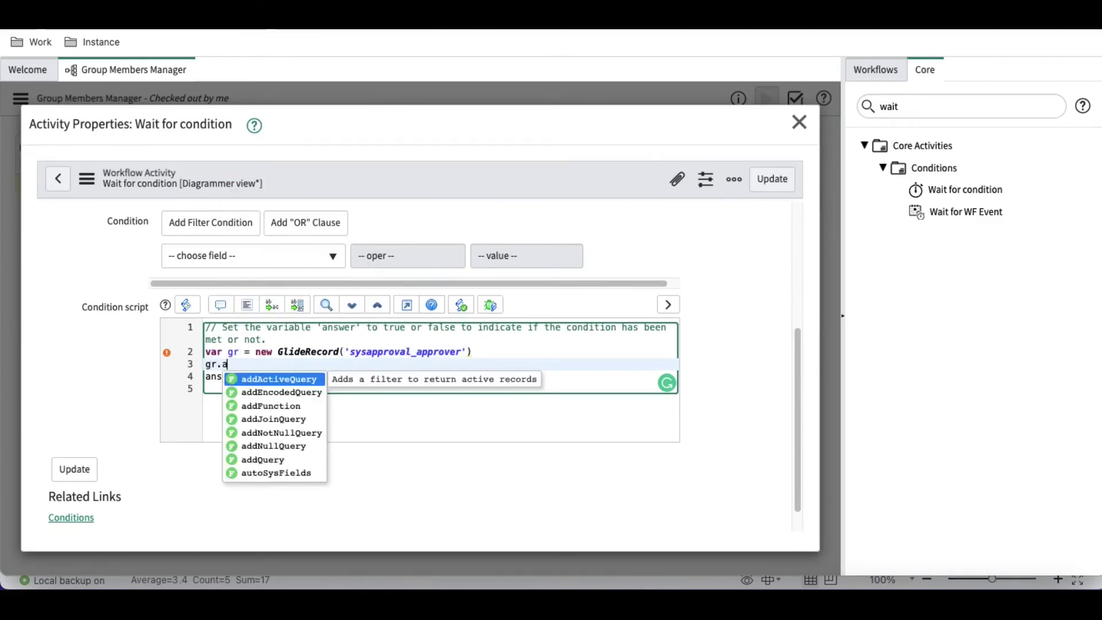
{"action": "key", "text": "Down"}
{"action": "key", "text": "Return"}
{"action": "type", "text": "'"}
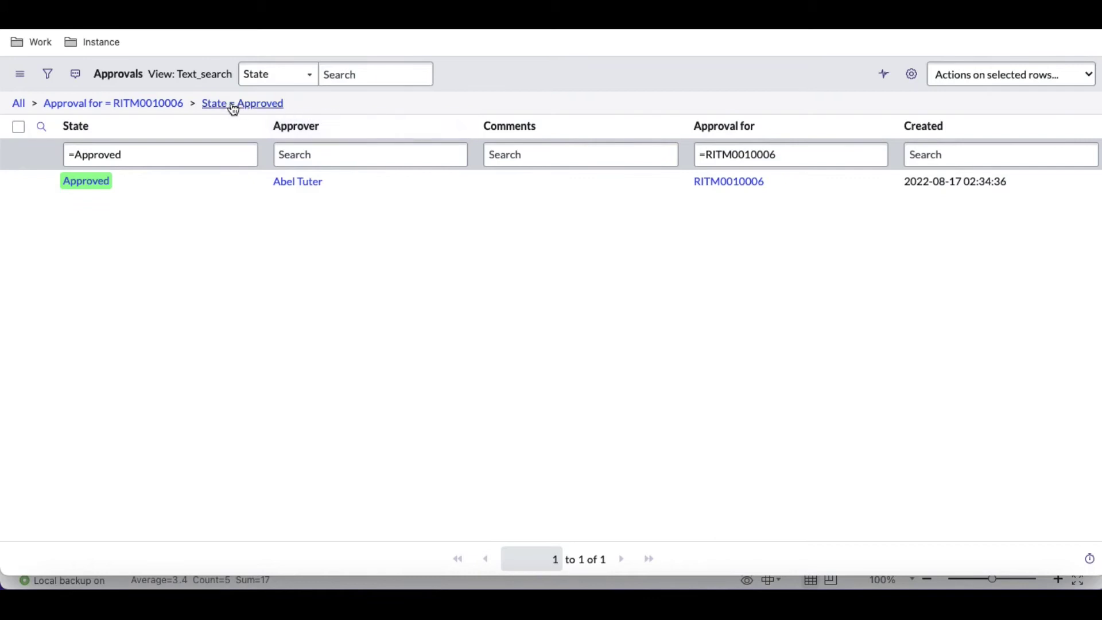
- Extend the approvals list filter with the alternative condition State is Rejected, run it and copy the resulting query
{"action": "left_click", "coordinate": [51, 76]}
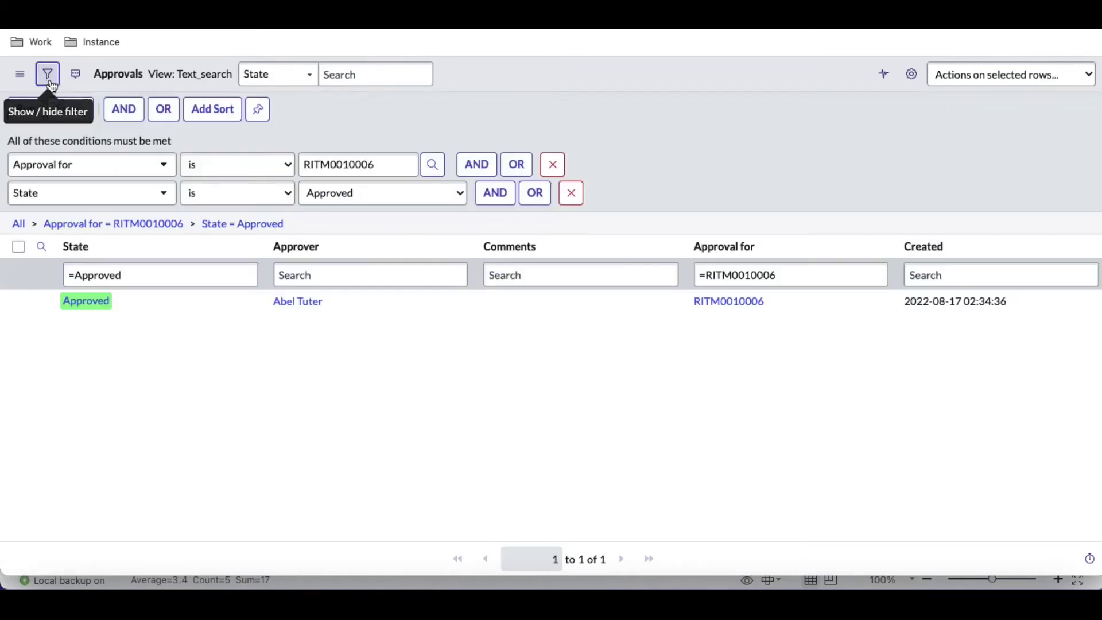
{"action": "left_click", "coordinate": [531, 195]}
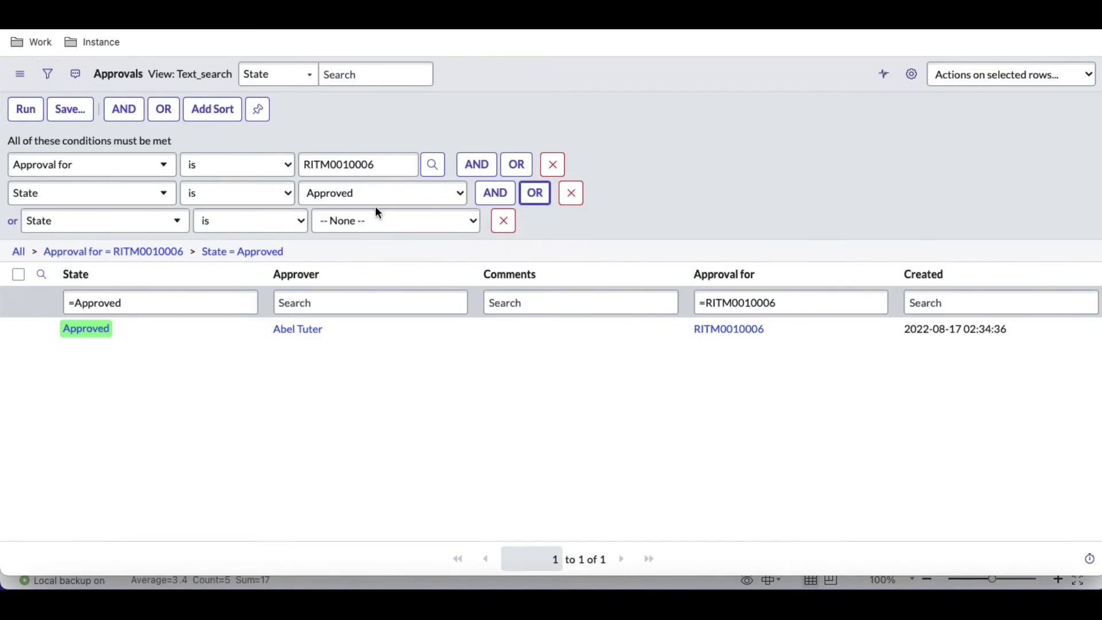
{"action": "left_click", "coordinate": [367, 227]}
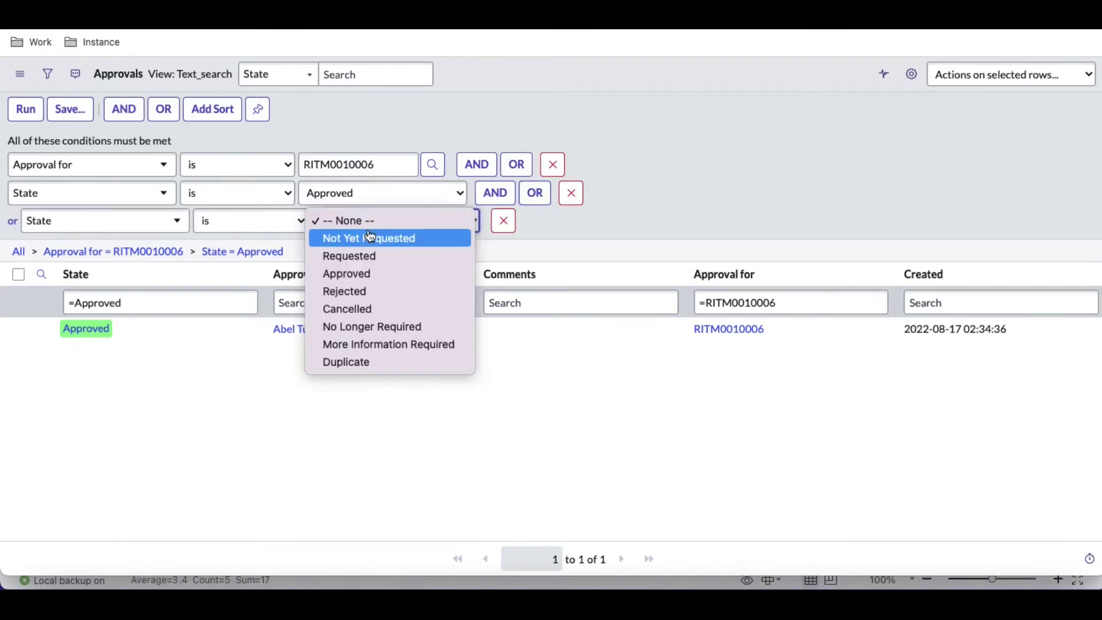
{"action": "left_click", "coordinate": [361, 291]}
{"action": "left_click", "coordinate": [34, 116]}
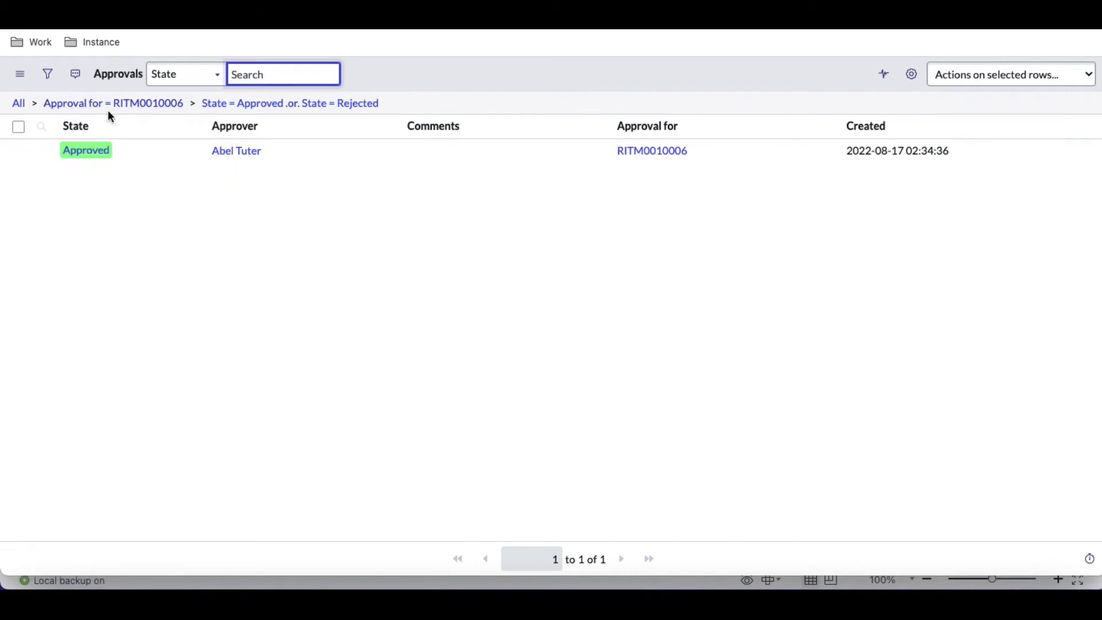
{"action": "right_click", "coordinate": [279, 109]}
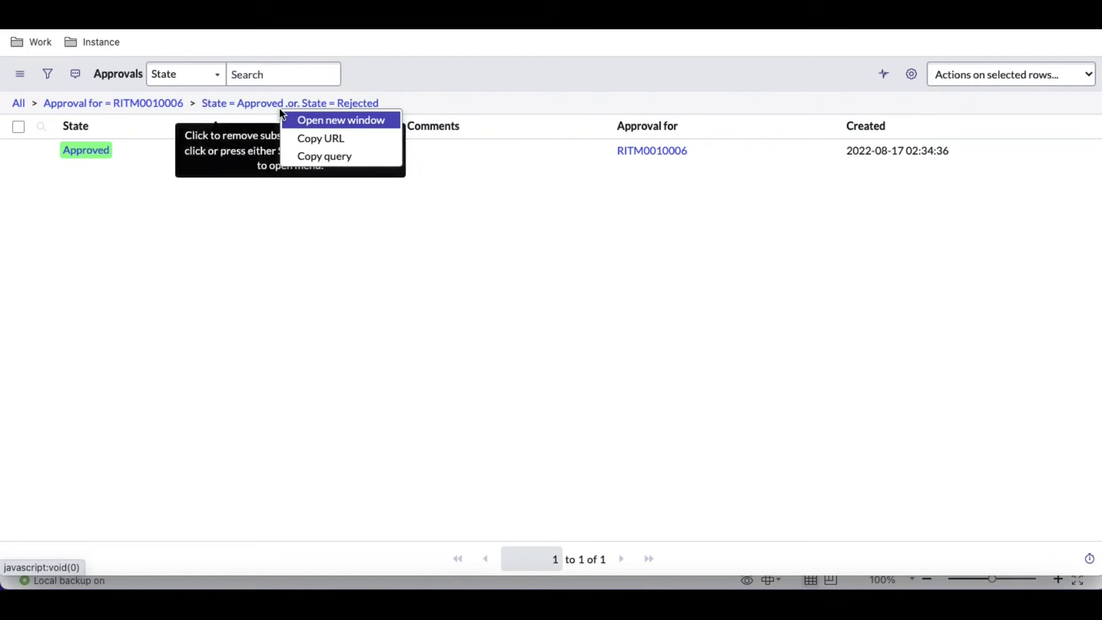
{"action": "left_click", "coordinate": [313, 158]}
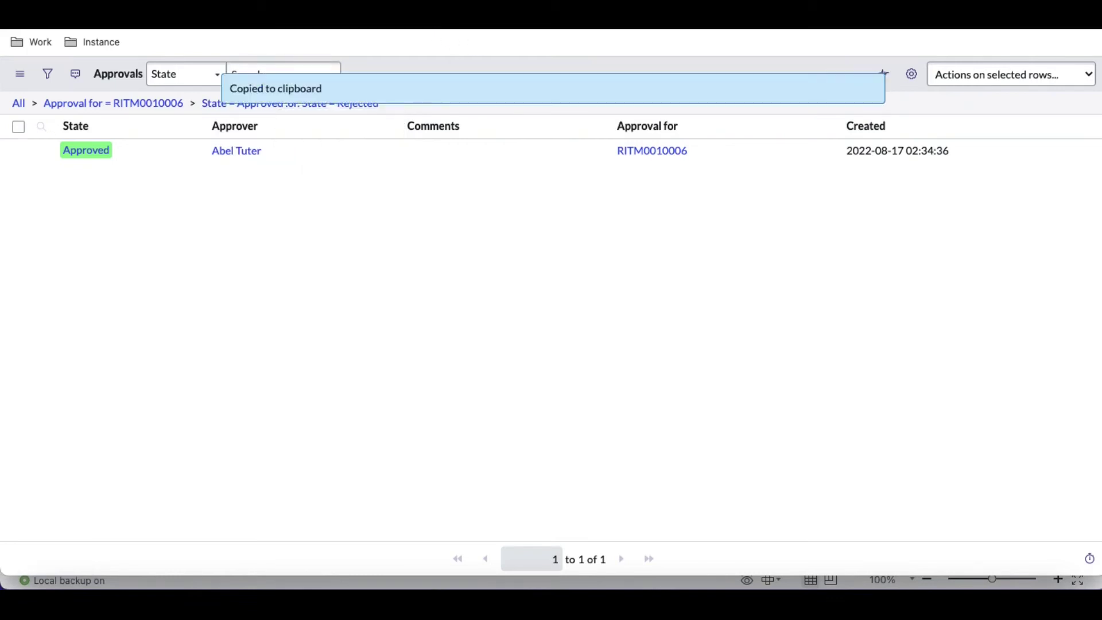
- Paste the copied approvals query between the quotes of gr.addEncodedQuery in the Wait for condition script
{"action": "key", "text": "ctrl+Tab"}
{"action": "key", "text": "Left"}
{"action": "key", "text": "Left"}
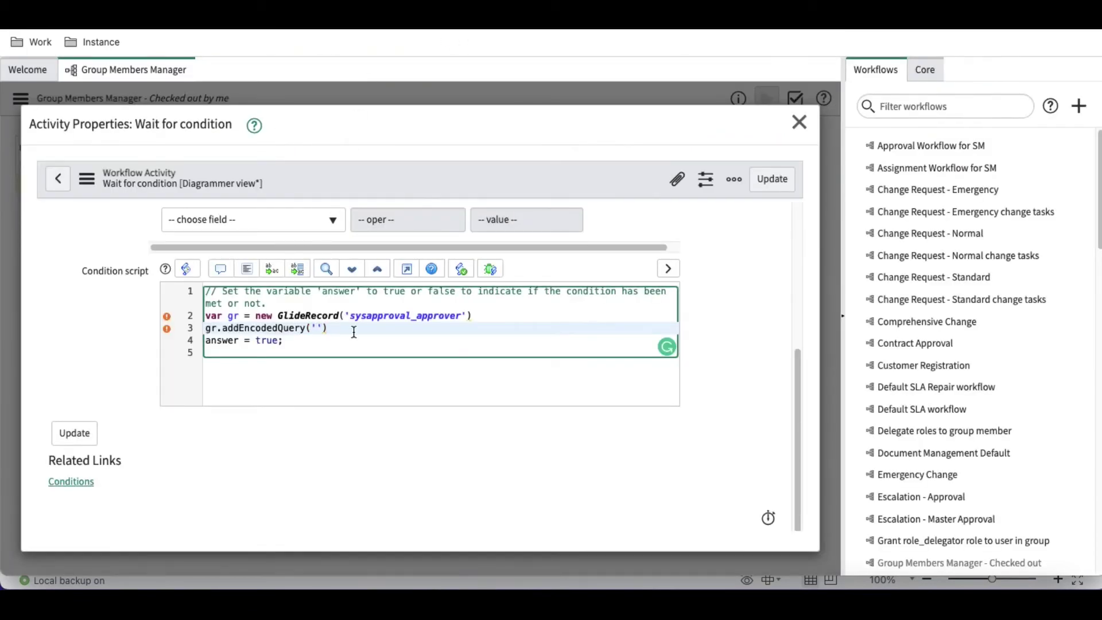
{"action": "key", "text": "ctrl+v"}
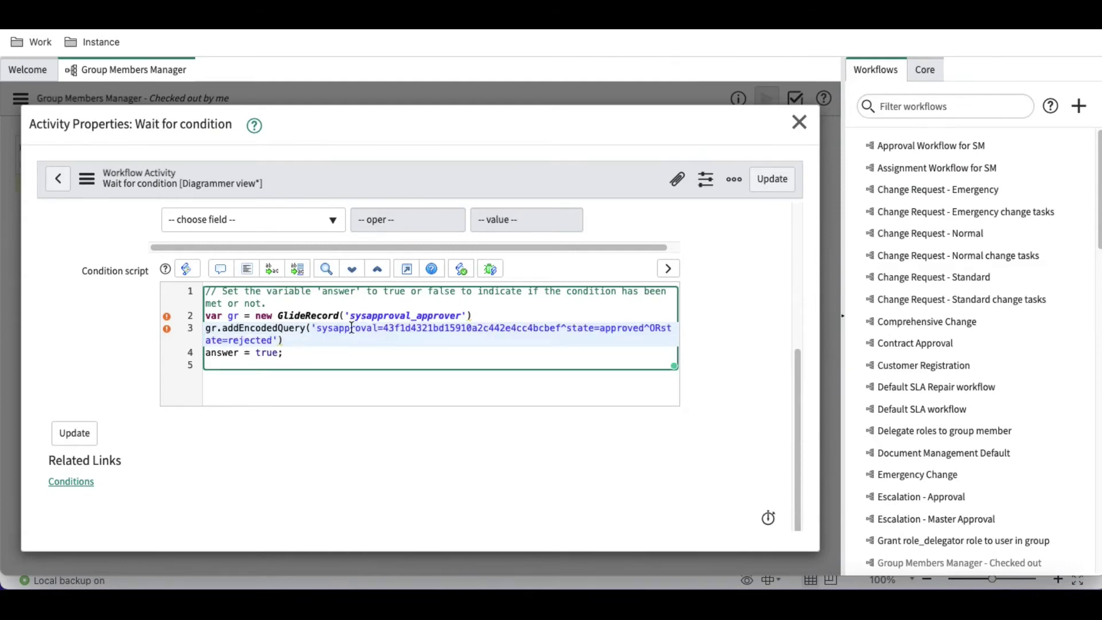
- In the encoded query, replace the hard-coded sysapproval record ID with the concatenated expression '+current.sys_id+'
{"action": "double_click", "coordinate": [428, 330]}
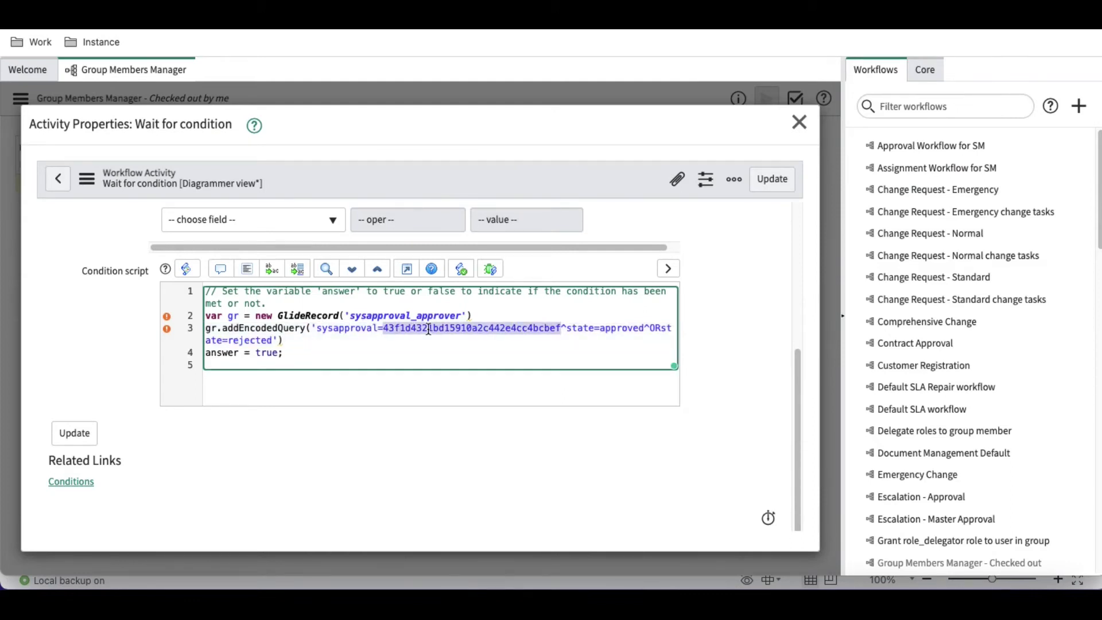
{"action": "key", "text": "BackSpace"}
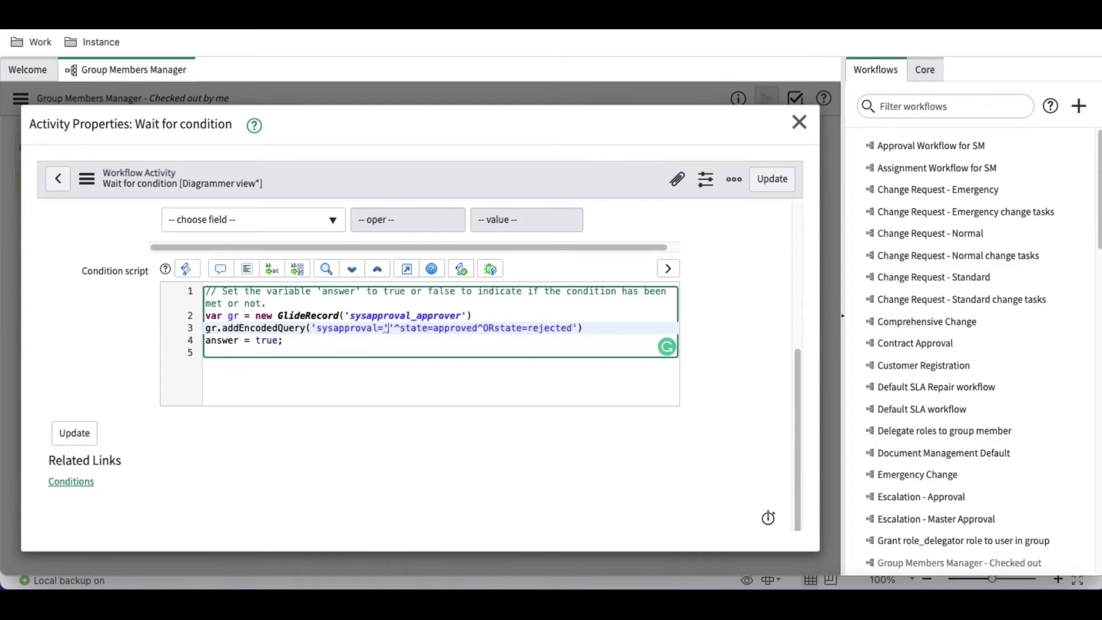
{"action": "type", "text": "+curr"}
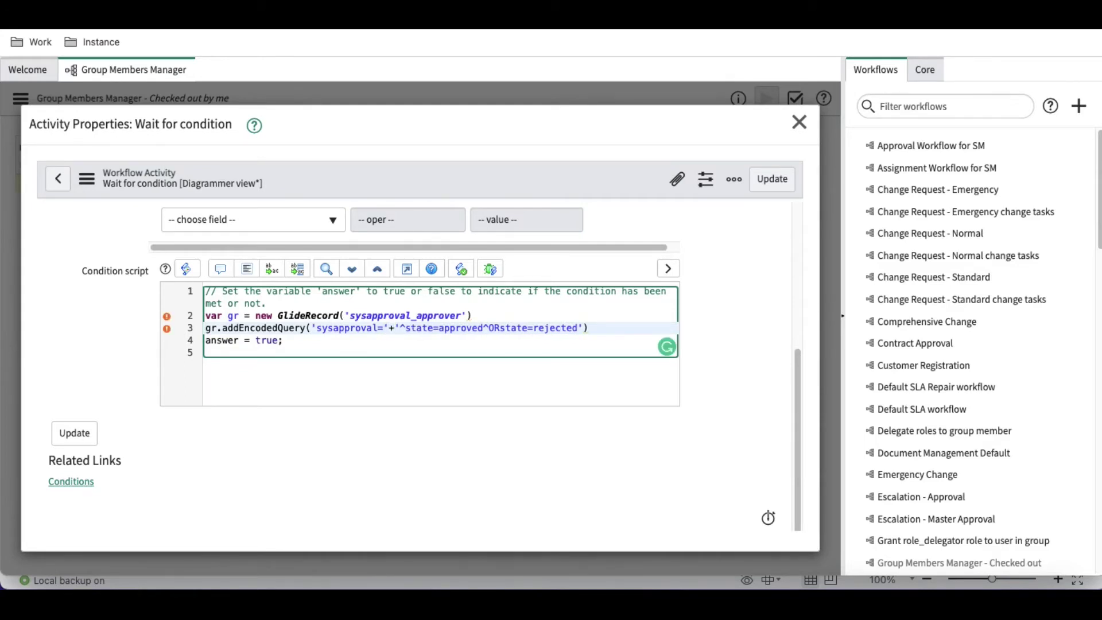
{"action": "type", "text": "+"}
{"action": "key", "text": "Left"}
{"action": "type", "text": "curr"}
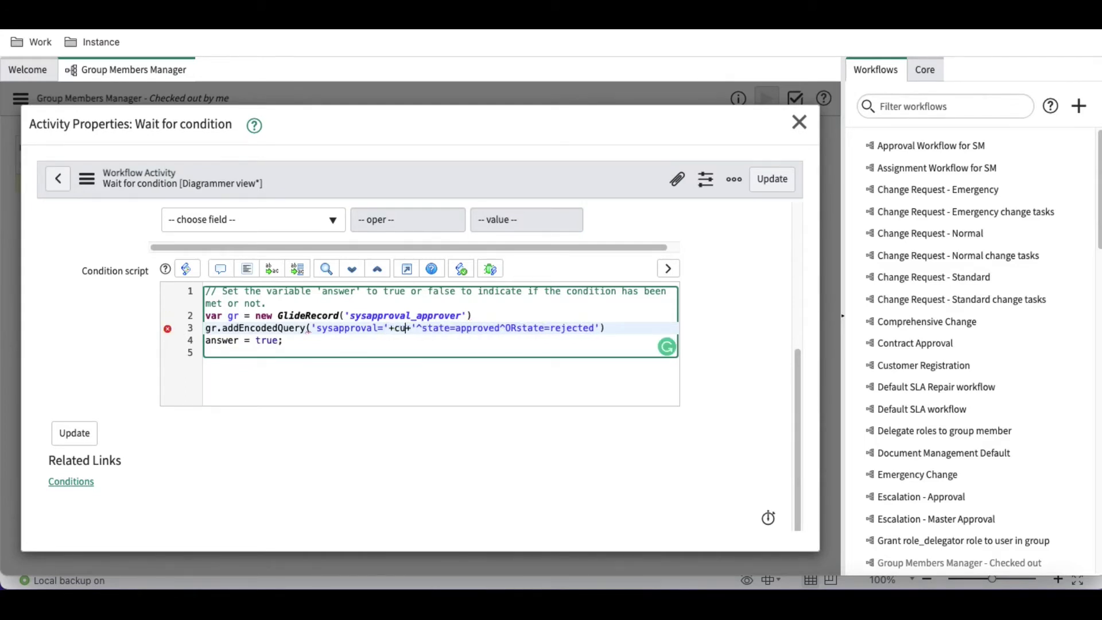
{"action": "type", "text": "ent.sts"}
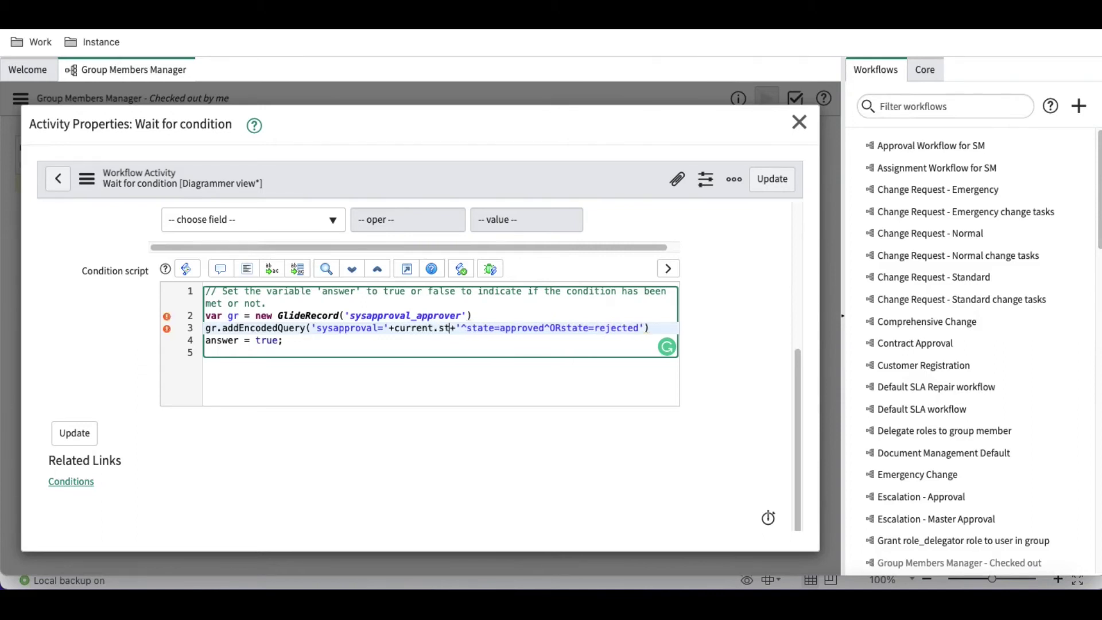
{"action": "key", "text": "BackSpace"}
{"action": "key", "text": "BackSpace"}
{"action": "type", "text": "ys_id"}
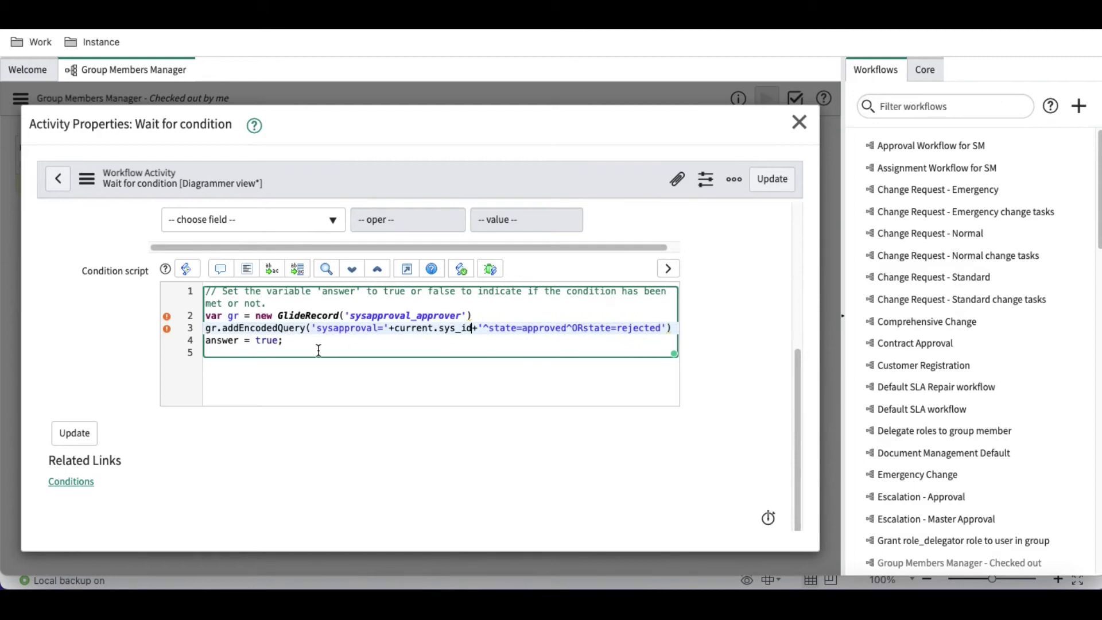
- End the addEncodedQuery line with a semicolon, then add gr.query(); and an empty if(gr.next()){ } block below it
{"action": "left_click", "coordinate": [675, 327]}
{"action": "type", "text": ";"}
{"action": "key", "text": "Return"}
{"action": "type", "text": "gr.query();"}
{"action": "key", "text": "Return"}
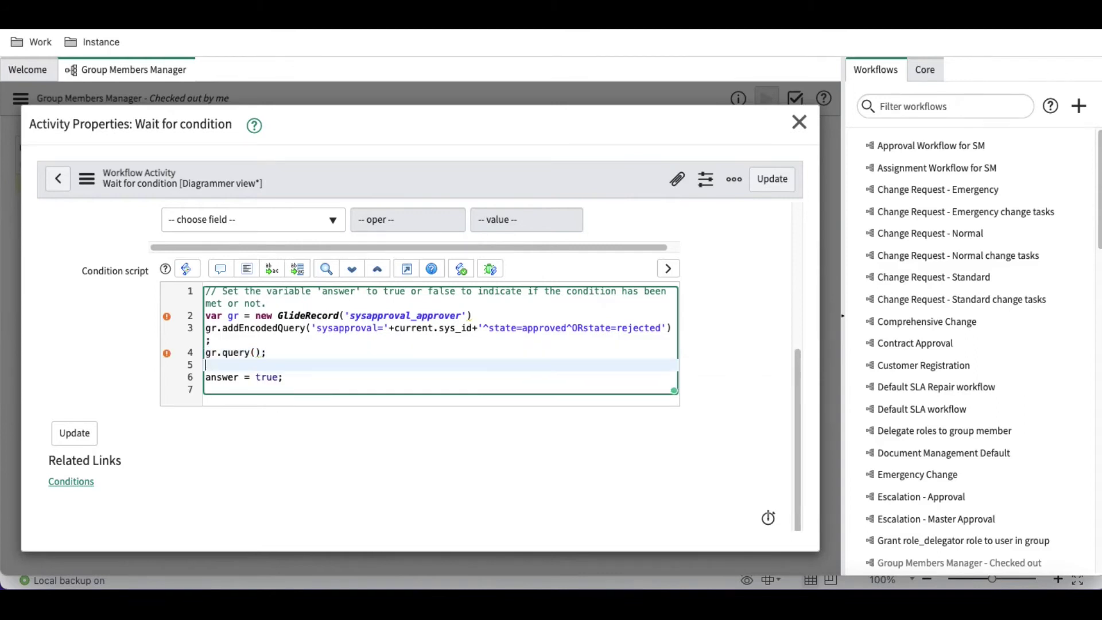
{"action": "type", "text": "if(gr.next()){"}
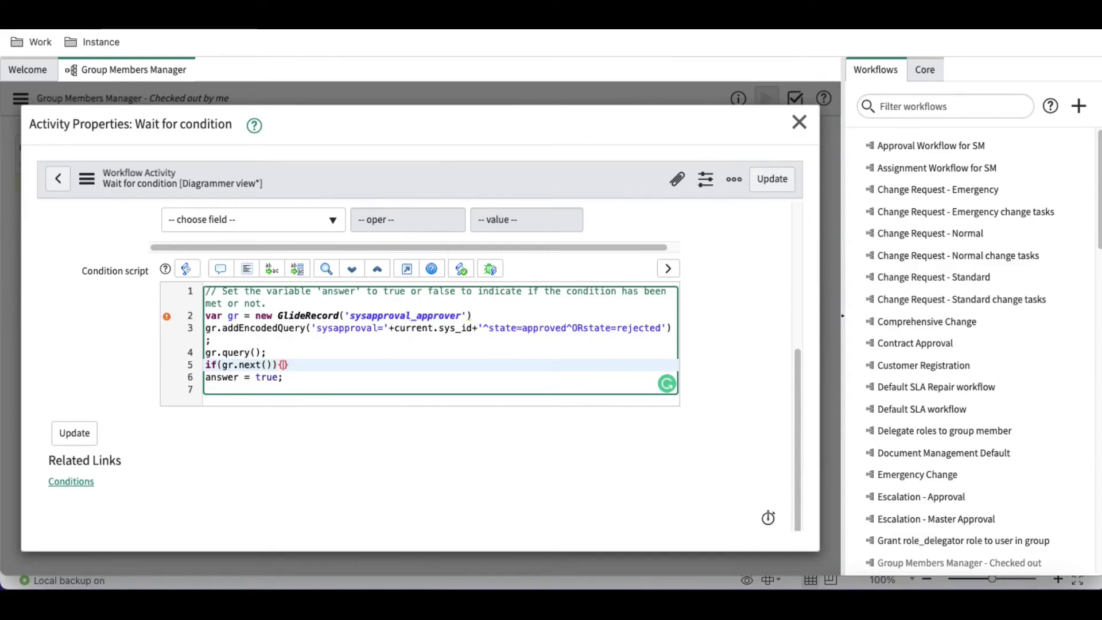
{"action": "key", "text": "Return"}
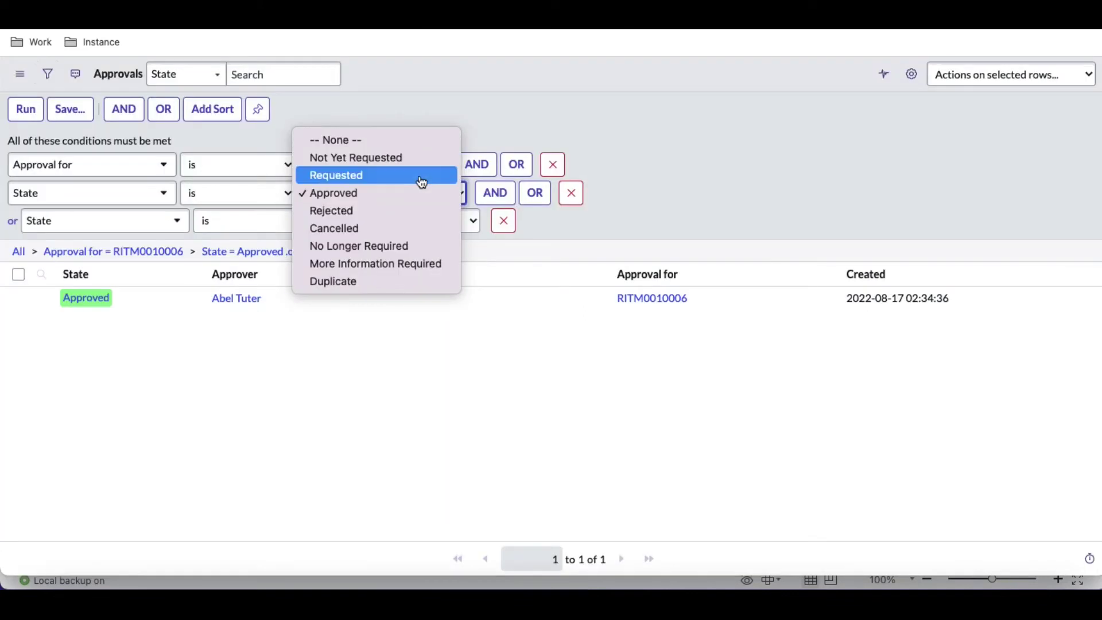
- Filter the approvals list only to State is Requested, removing the Rejected condition, and copy the resulting query
{"action": "left_click", "coordinate": [421, 180]}
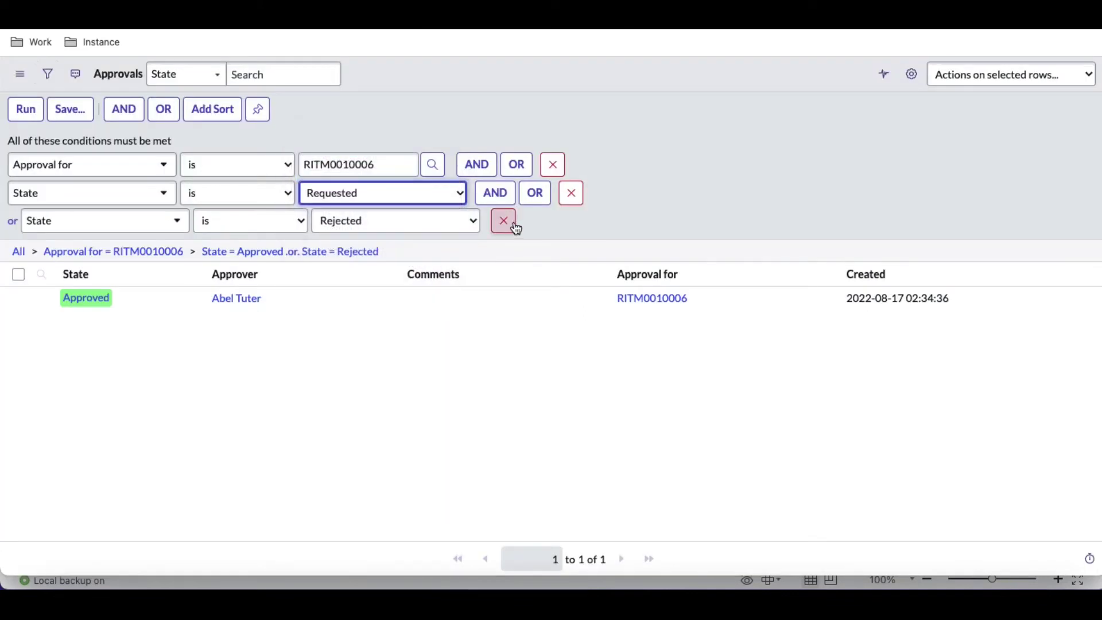
{"action": "left_click", "coordinate": [503, 220]}
{"action": "left_click", "coordinate": [38, 115]}
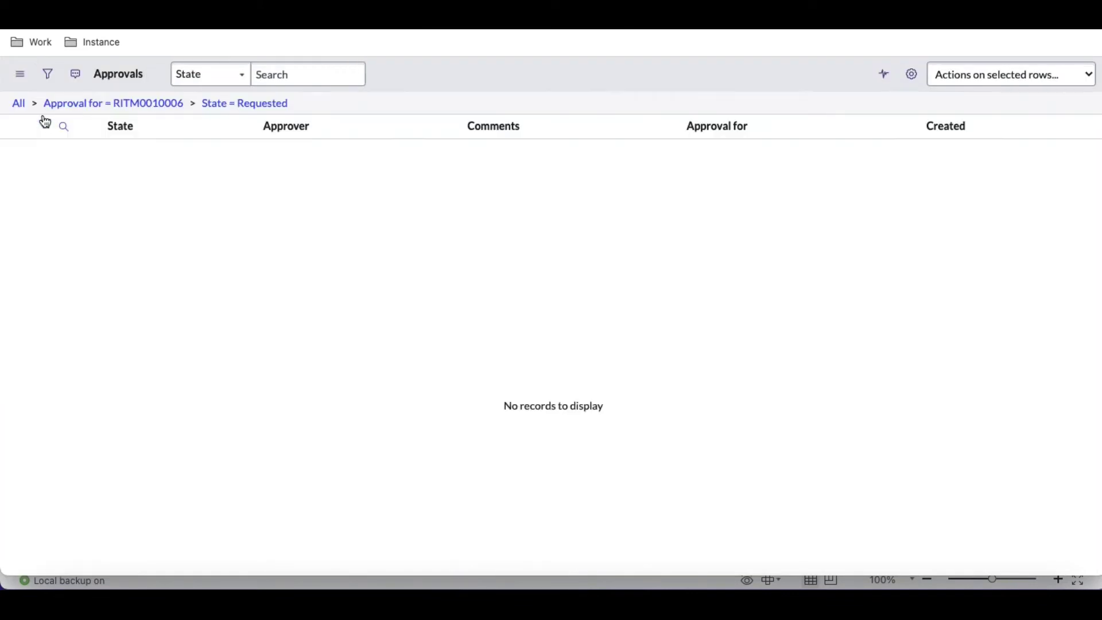
{"action": "right_click", "coordinate": [260, 103]}
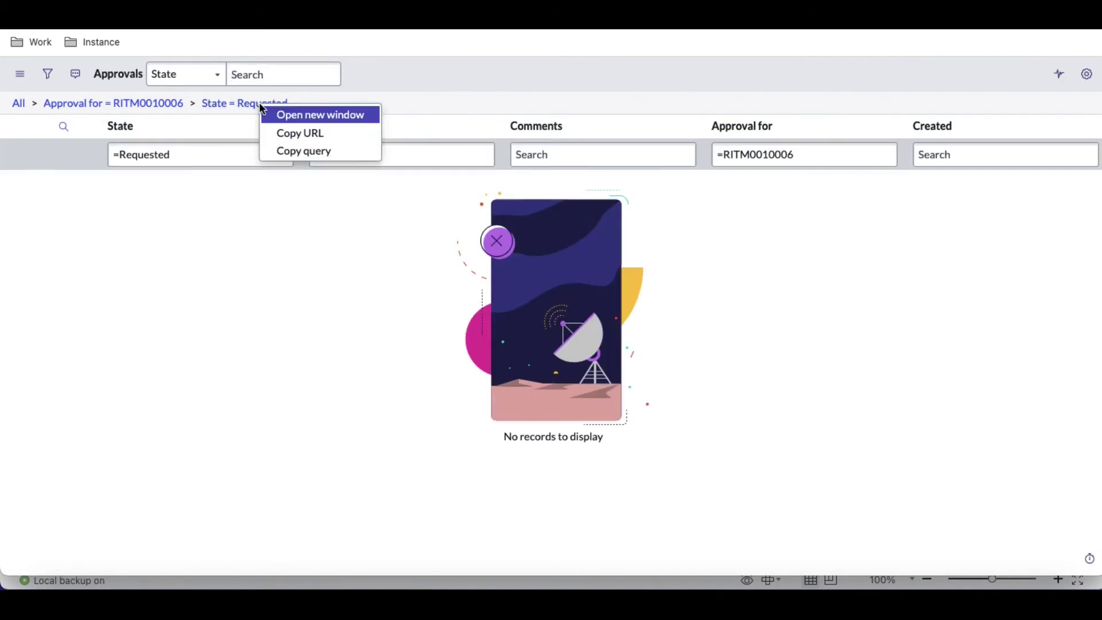
{"action": "left_click", "coordinate": [296, 150]}
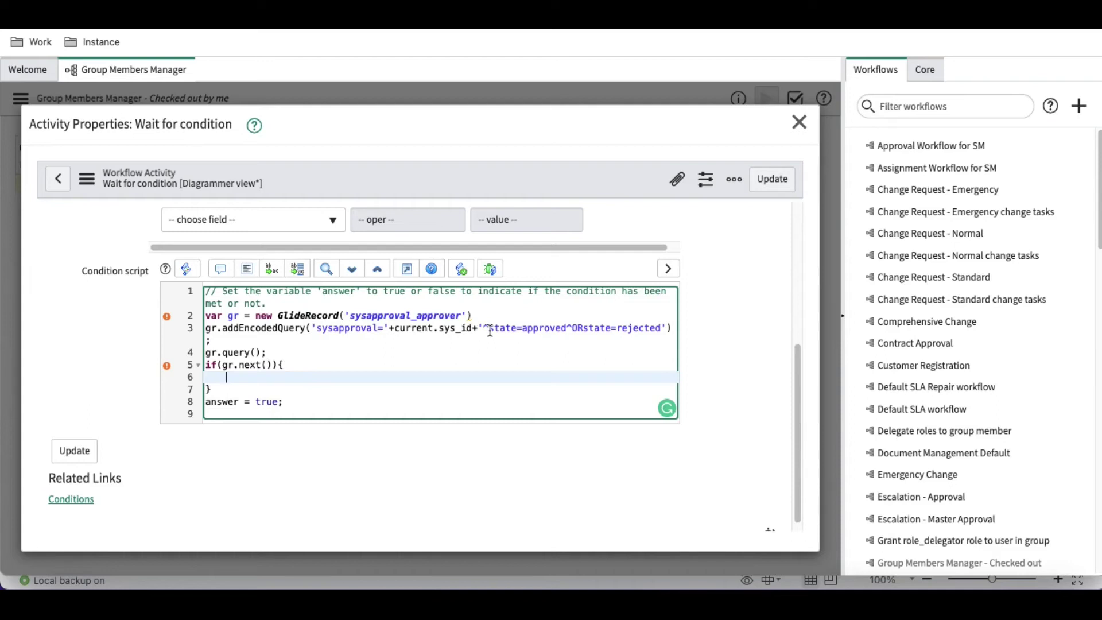
- In the script's encoded query, replace the approved-or-rejected condition with state=requested from the copied query, dropping its duplicate sysapproval part
{"action": "left_click_drag", "start_coordinate": [488, 329], "coordinate": [665, 329]}
{"action": "key", "text": "ctrl+v"}
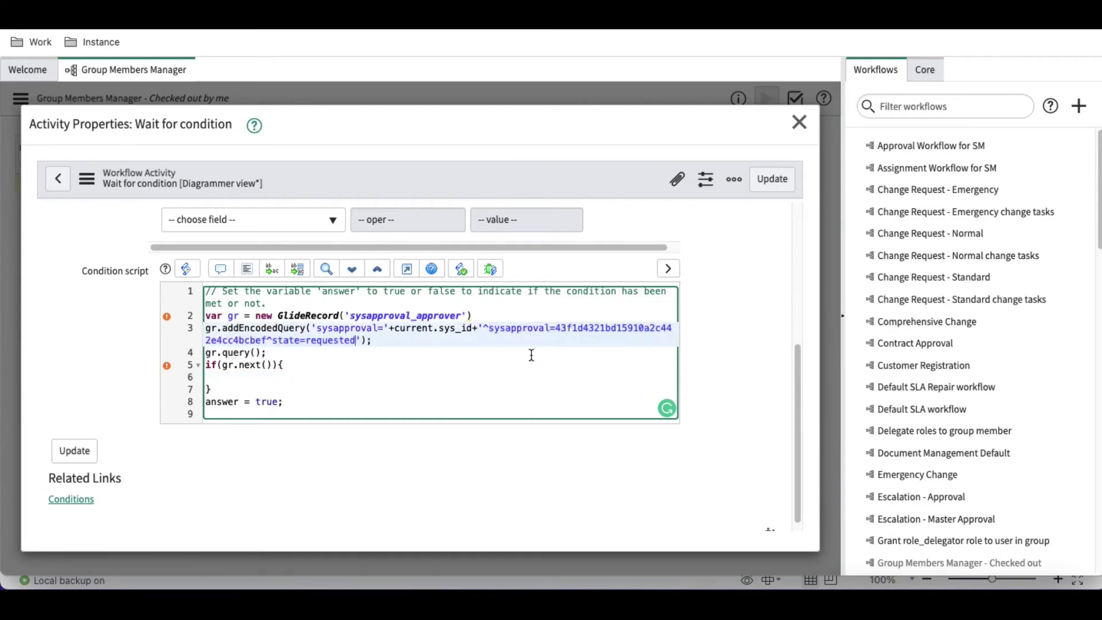
{"action": "left_click_drag", "start_coordinate": [271, 341], "coordinate": [491, 327]}
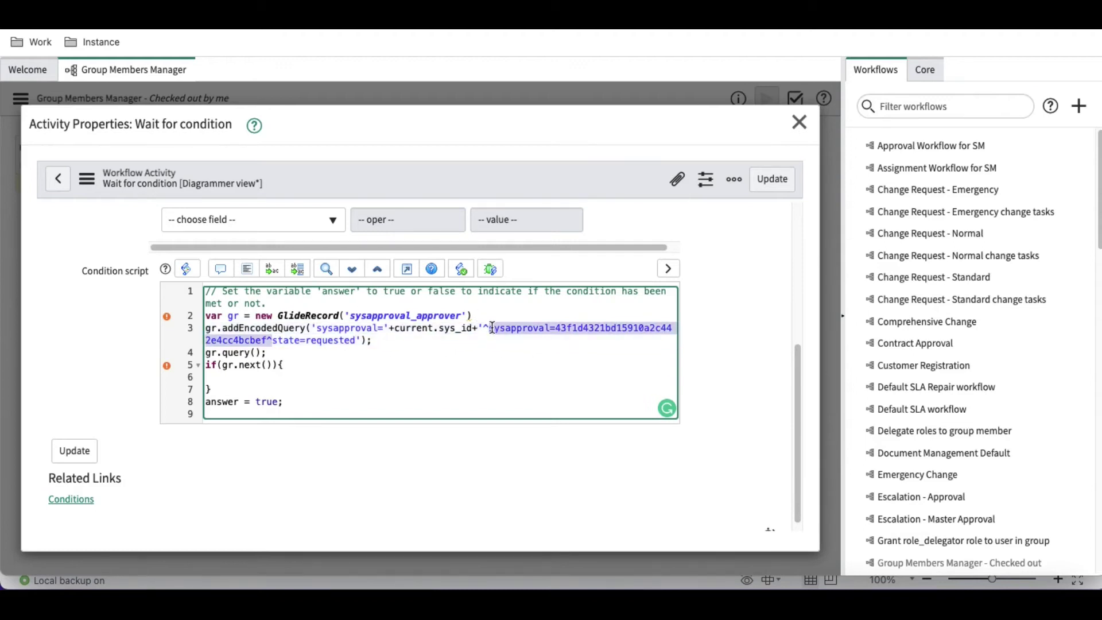
{"action": "key", "text": "BackSpace"}
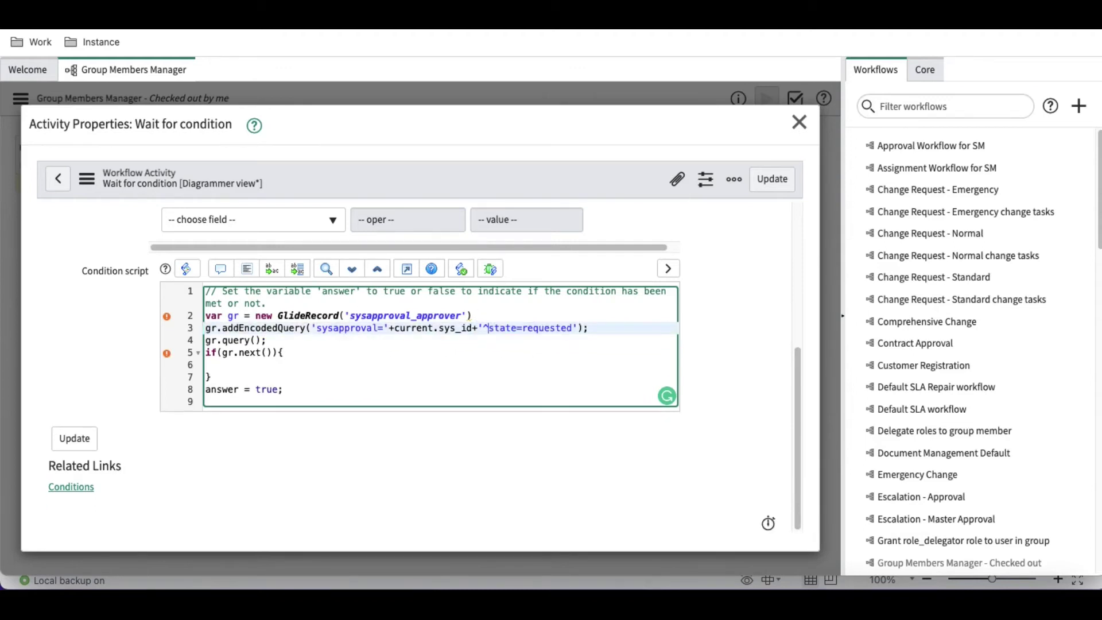
- Add answer=false; inside the if(gr.next()) block and insert a new line after its closing brace
{"action": "left_click", "coordinate": [234, 366]}
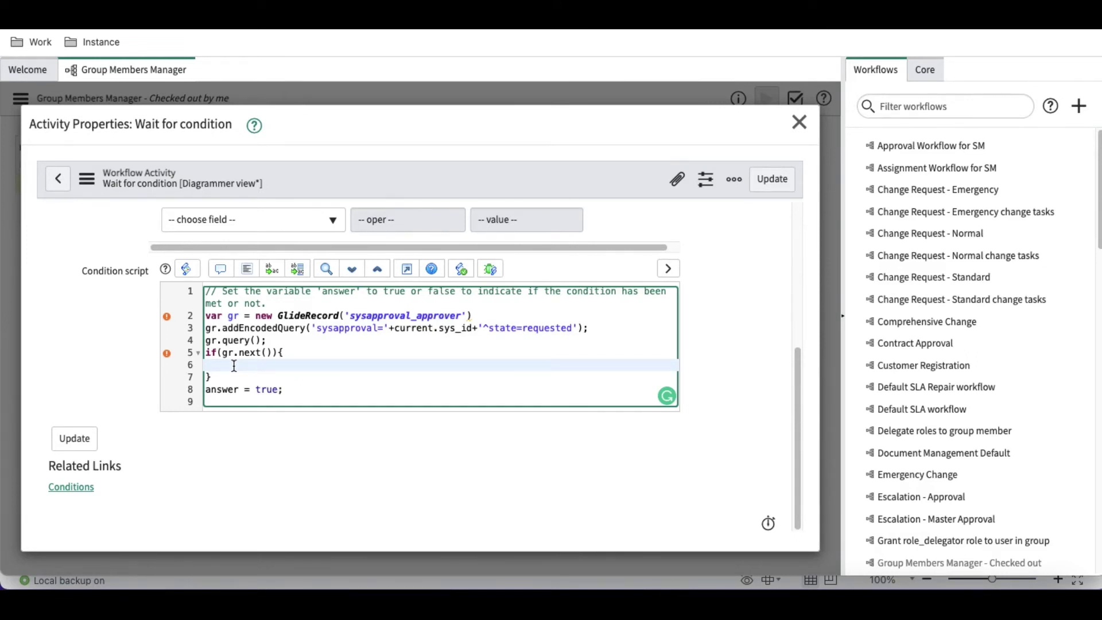
{"action": "type", "text": "answe"}
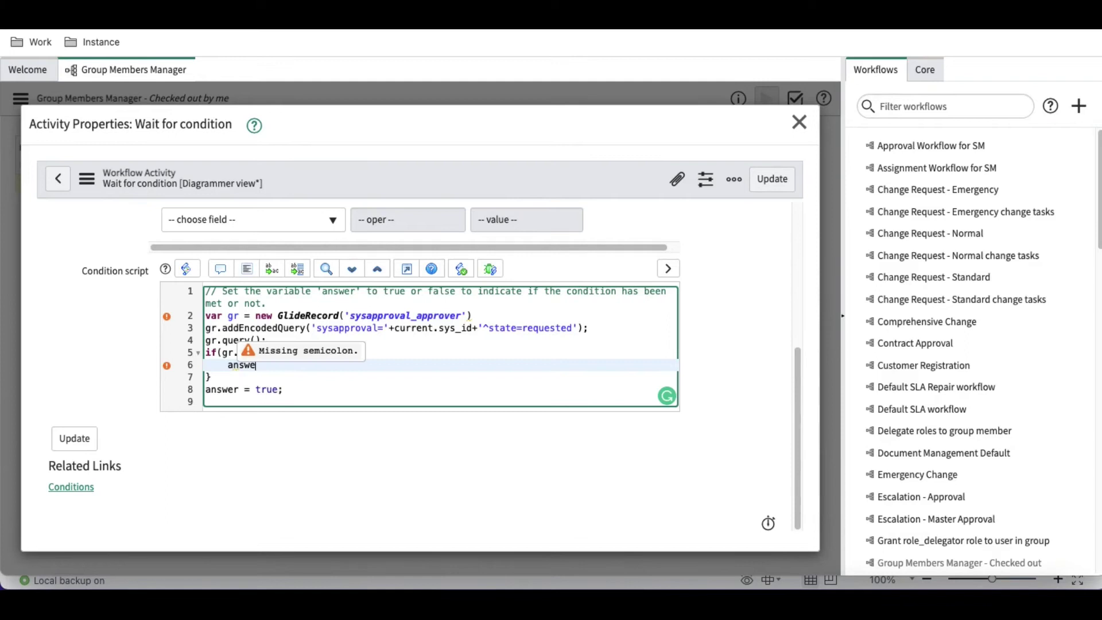
{"action": "type", "text": "r=false"}
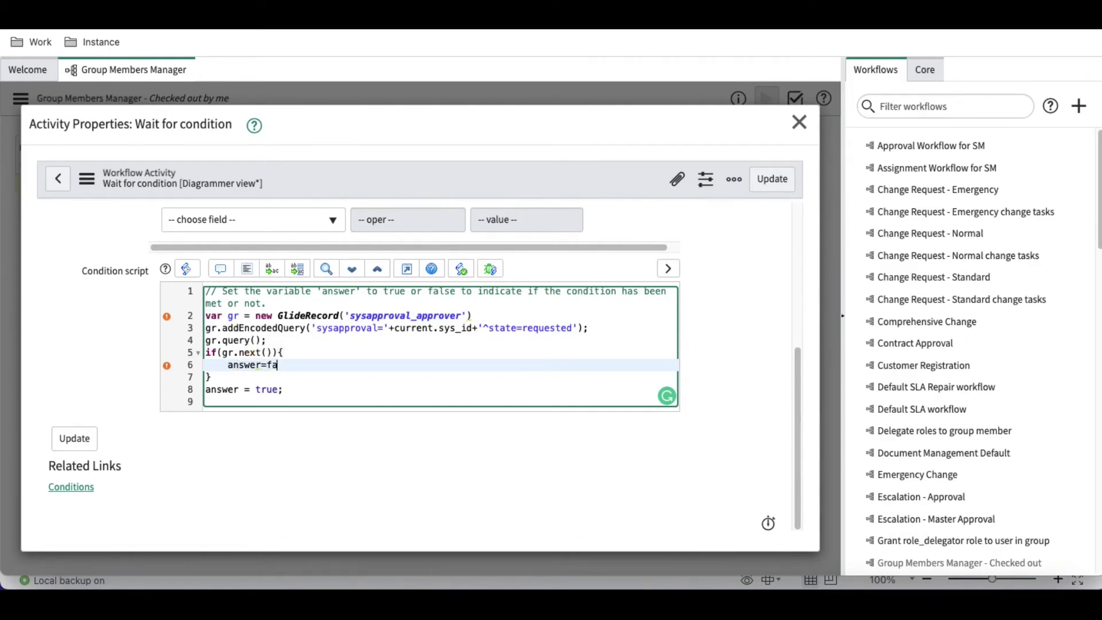
{"action": "type", "text": ";"}
{"action": "left_click", "coordinate": [210, 377]}
{"action": "key", "text": "Return"}
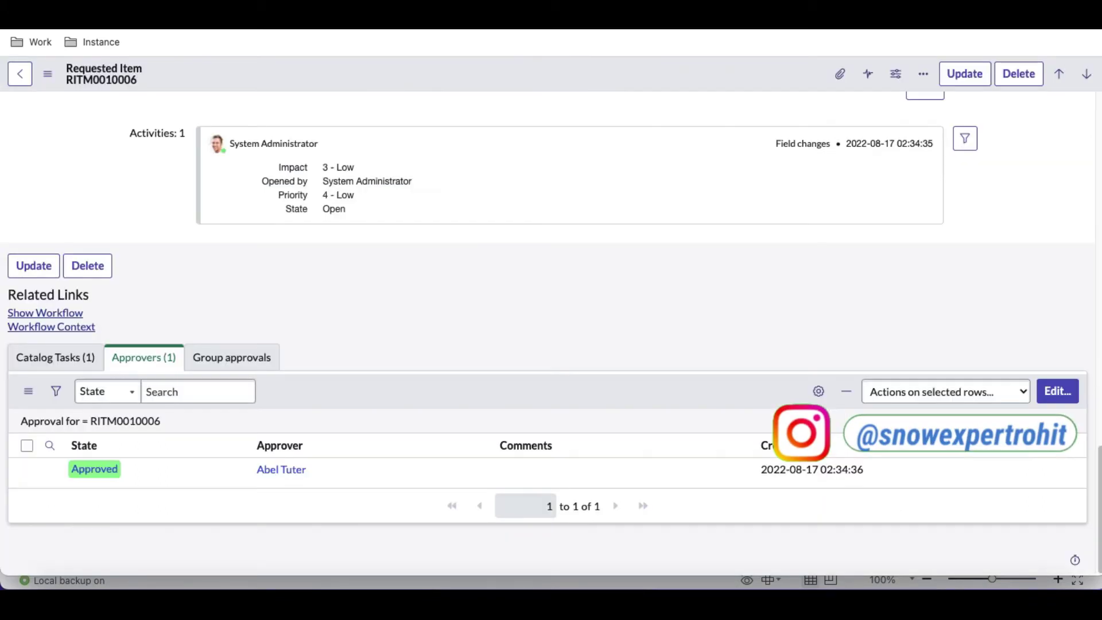
- Open the requested item's catalog tasks list in its own window to check its table, then close that window
{"action": "left_click", "coordinate": [60, 356]}
{"action": "right_click", "coordinate": [138, 424]}
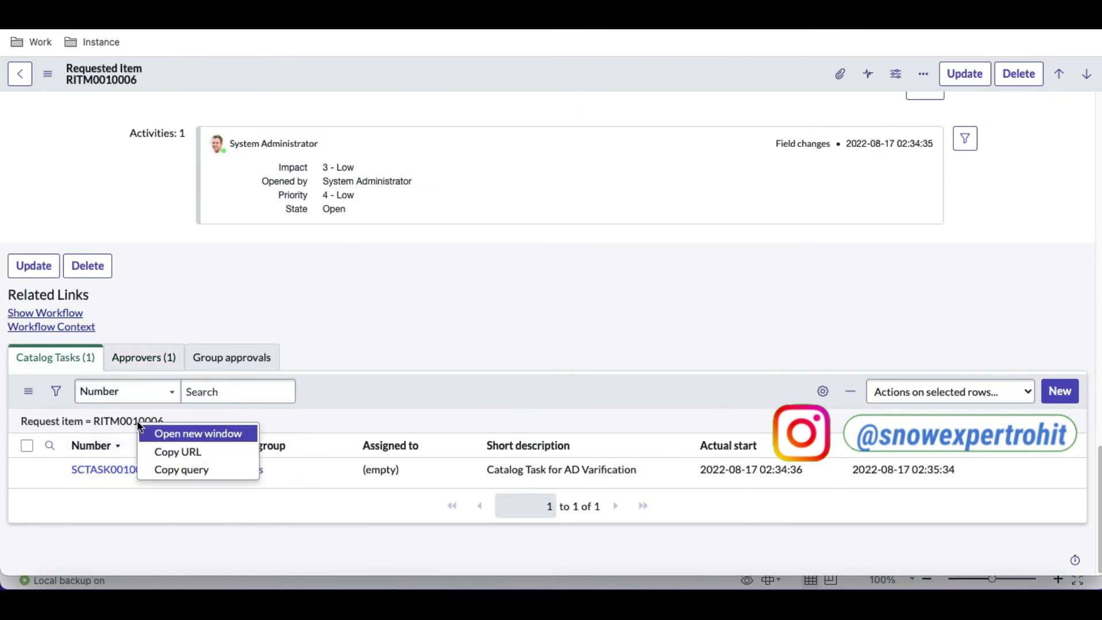
{"action": "left_click", "coordinate": [148, 433]}
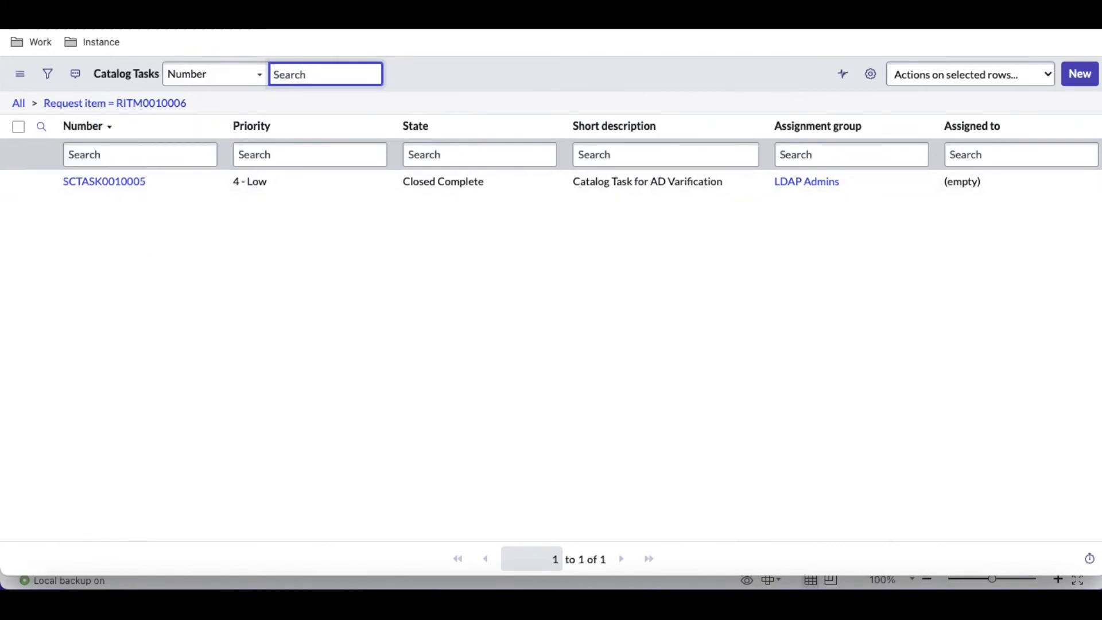
{"action": "key", "text": "ctrl+w"}
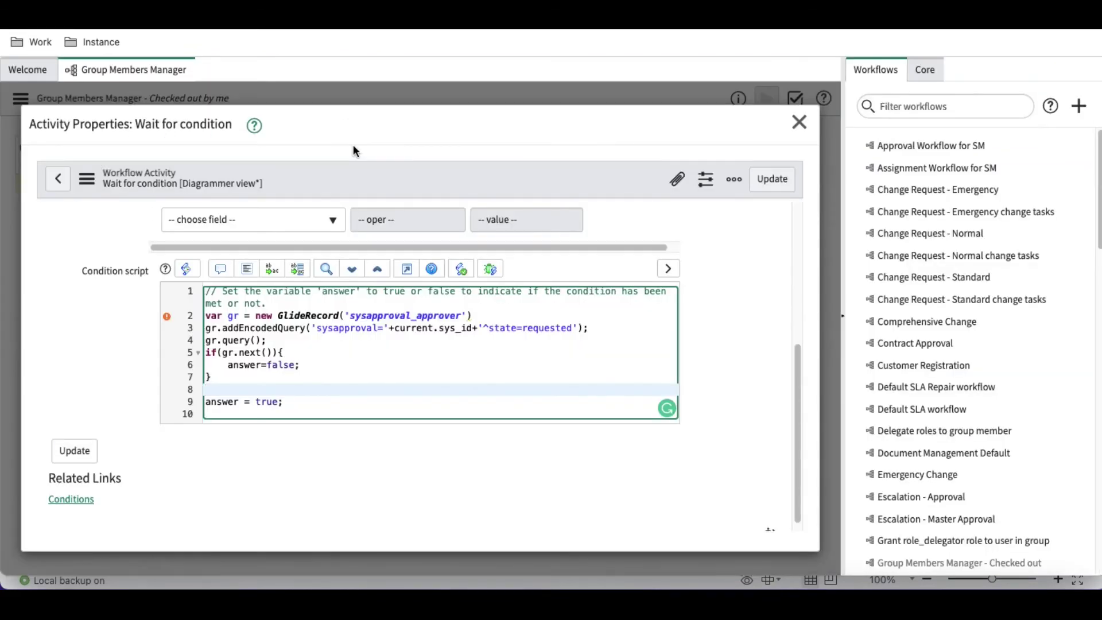
- Declare gr2 in the condition script as a new GlideRecord on the sc_task table and start a new line
{"action": "type", "text": "var gr2 = new GlideRecor"}
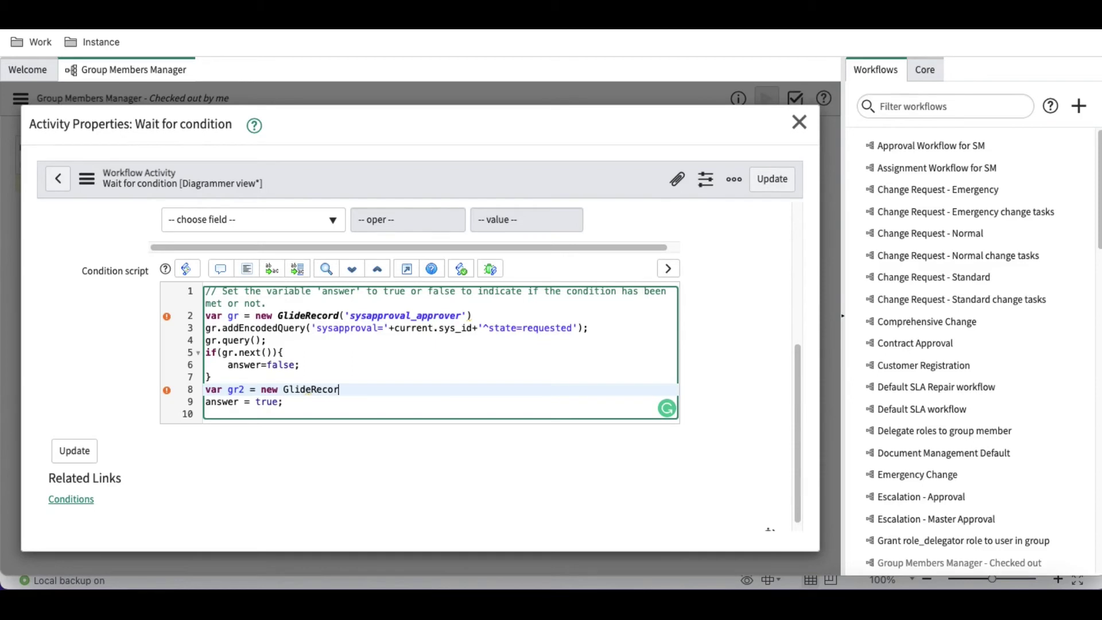
{"action": "type", "text": "d('"}
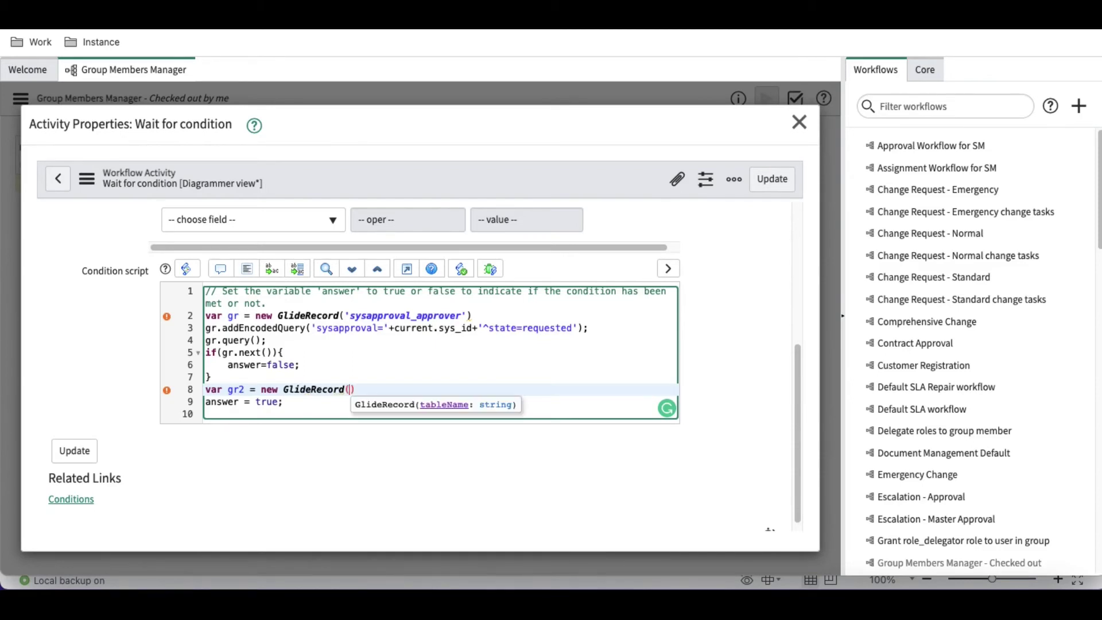
{"action": "type", "text": "sc_tas"}
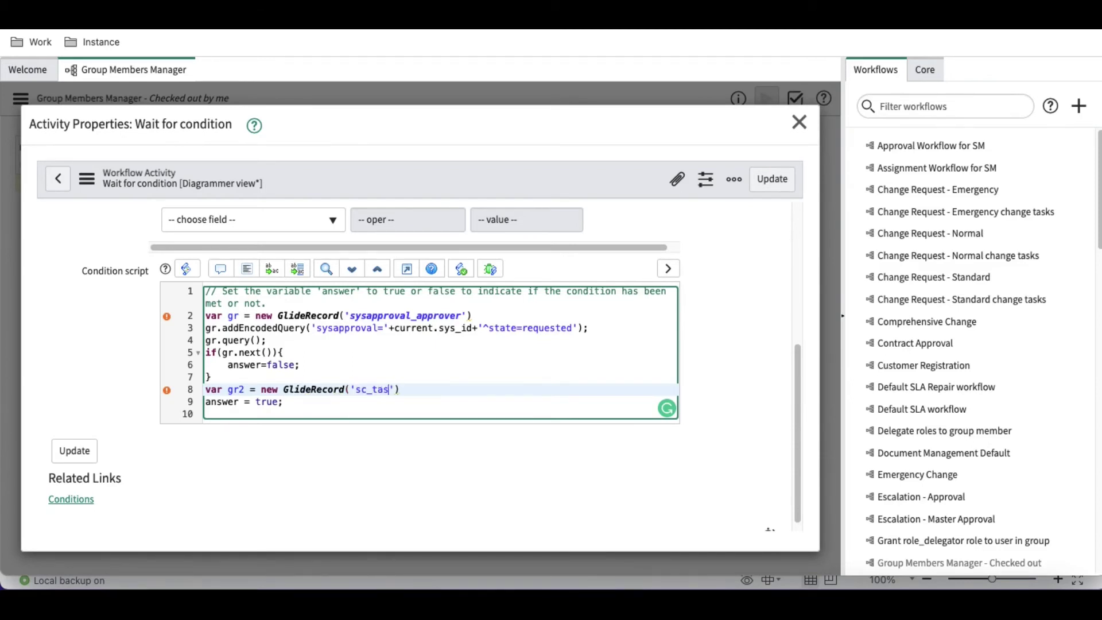
{"action": "type", "text": "k');"}
{"action": "key", "text": "Return"}
- Begin a gr.addEncodedQuery call with an opening quote on the line below the gr2 declaration
{"action": "type", "text": "gr."}
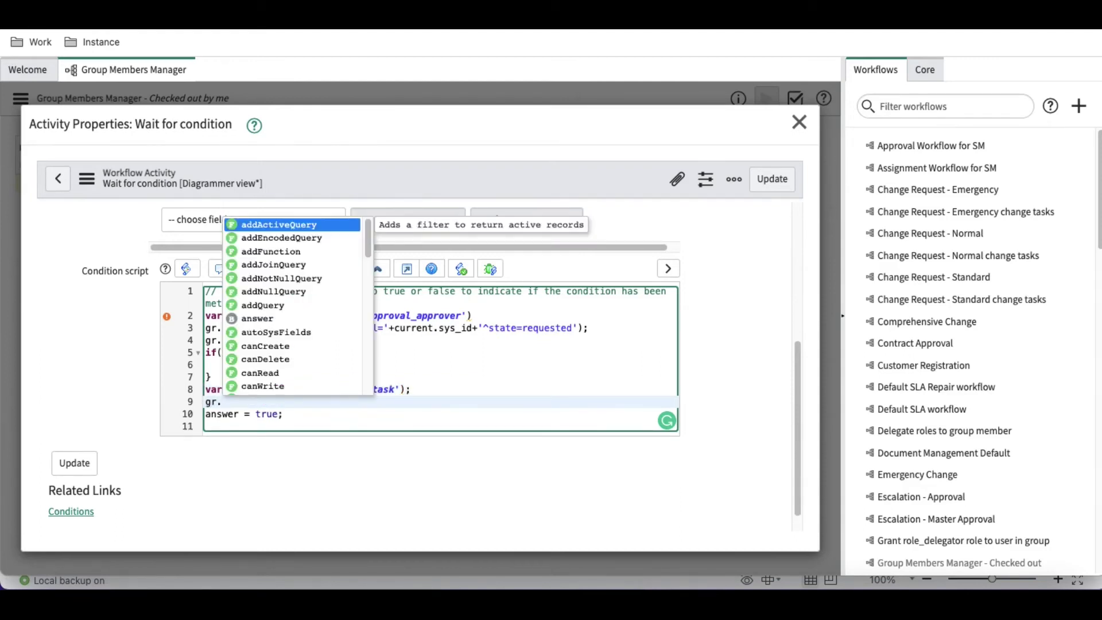
{"action": "key", "text": "Down"}
{"action": "key", "text": "Return"}
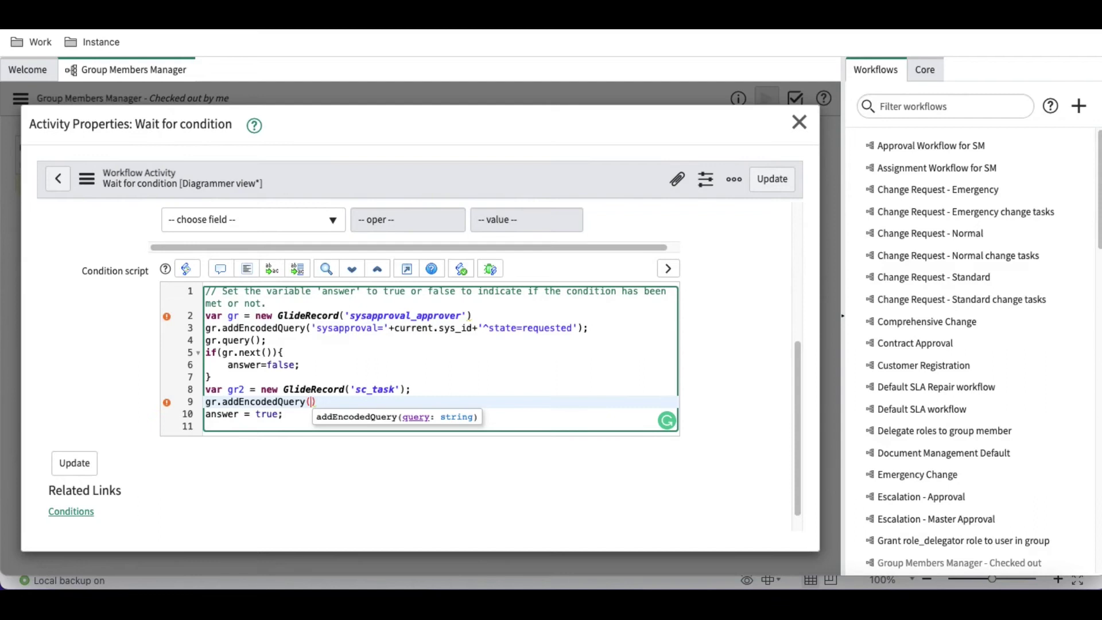
{"action": "type", "text": "'"}
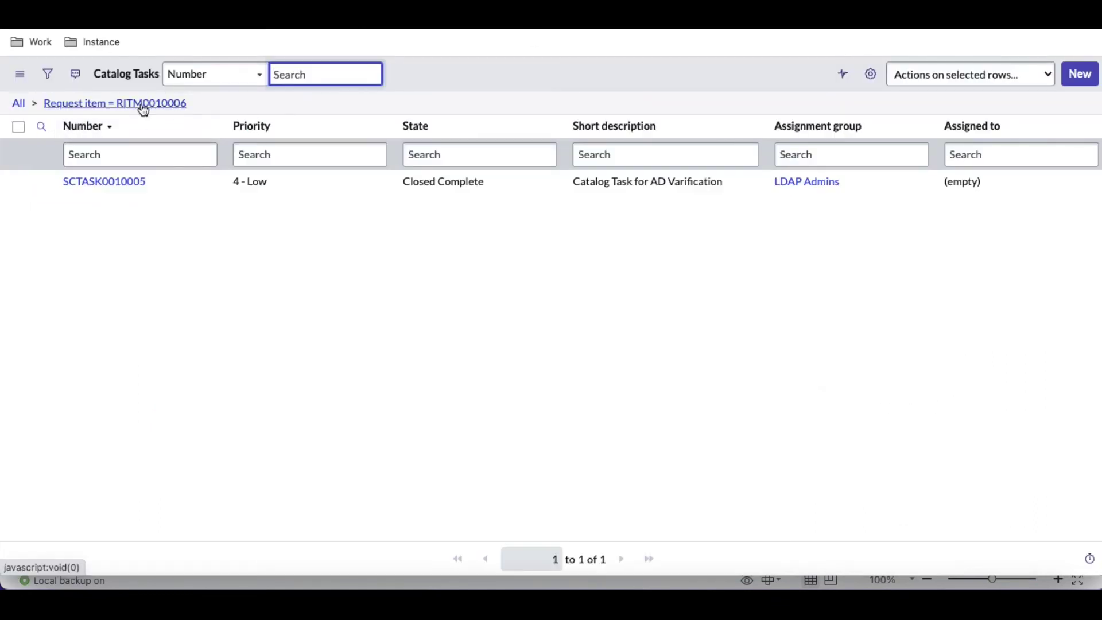
- Add the condition State is Open to the requested item's catalog tasks filter, run it, and copy the resulting query
{"action": "left_click", "coordinate": [56, 79]}
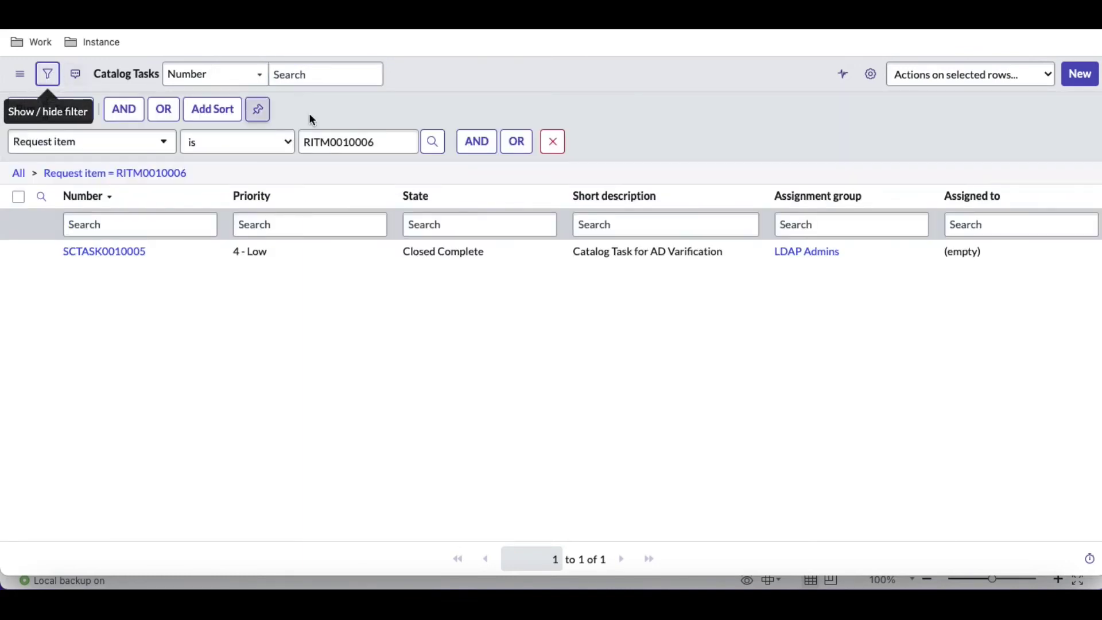
{"action": "left_click", "coordinate": [485, 153]}
{"action": "left_click", "coordinate": [111, 191]}
{"action": "type", "text": "st"}
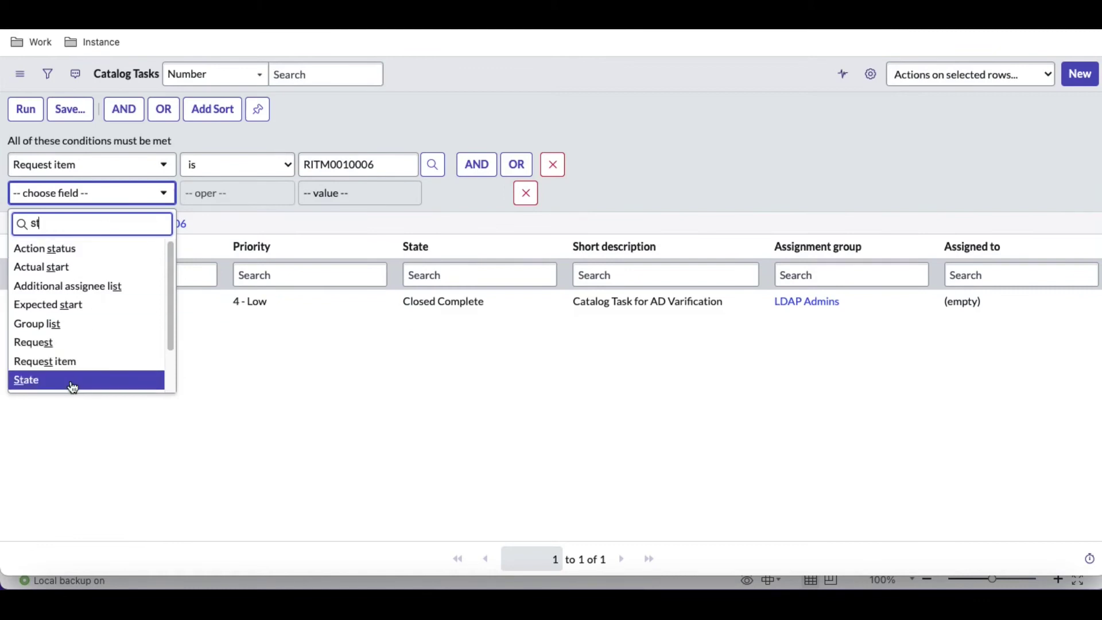
{"action": "key", "text": "Return"}
{"action": "left_click", "coordinate": [369, 201]}
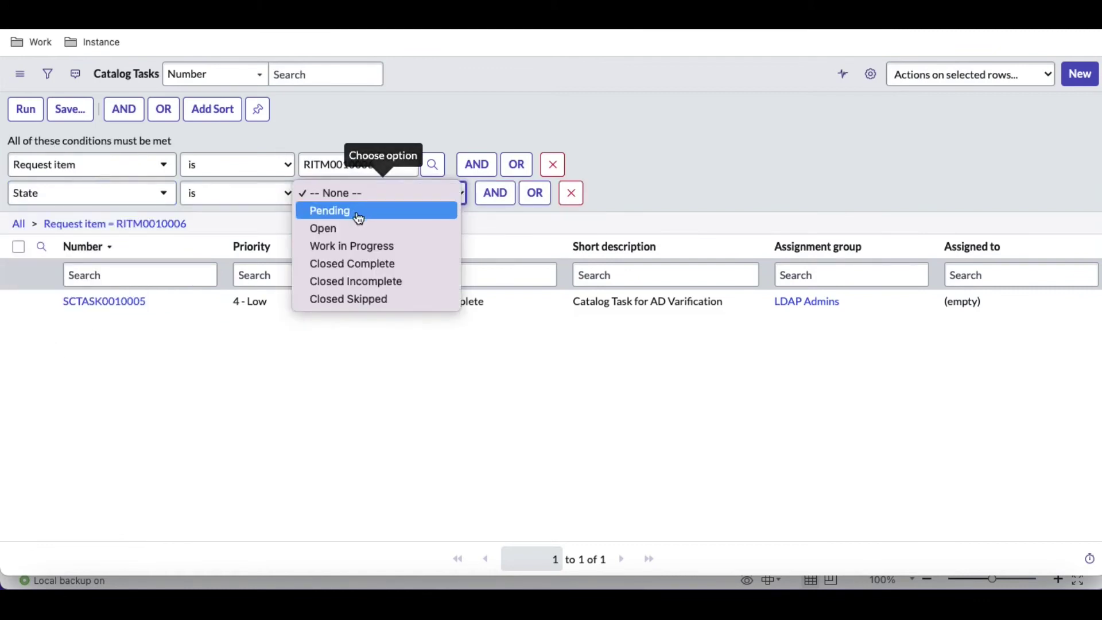
{"action": "left_click", "coordinate": [358, 236]}
{"action": "left_click", "coordinate": [25, 110]}
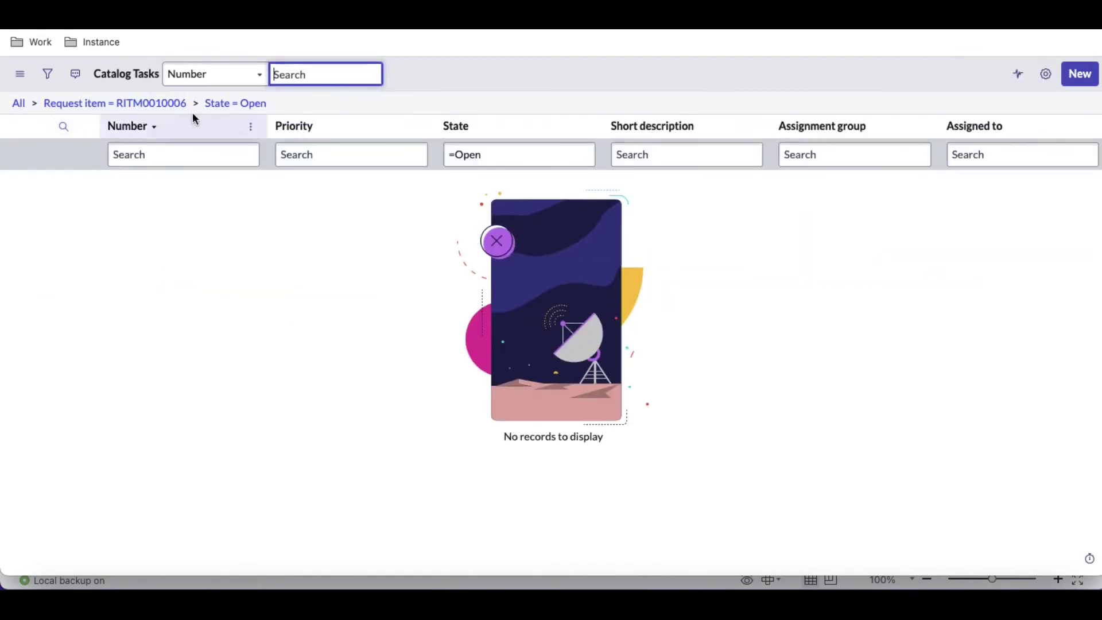
{"action": "right_click", "coordinate": [240, 104]}
{"action": "left_click", "coordinate": [282, 149]}
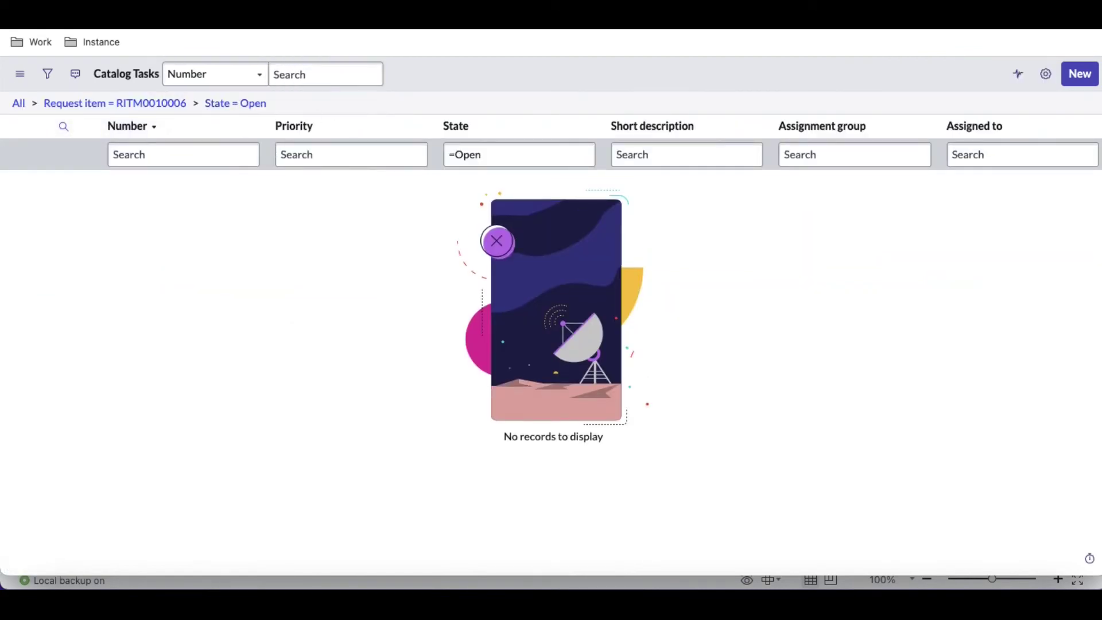
- Paste the copied query into the second addEncodedQuery call and replace its fixed request item ID with '+current.sys_id+'
{"action": "key", "text": "ctrl+Tab"}
{"action": "key", "text": "ctrl+v"}
{"action": "double_click", "coordinate": [414, 401]}
{"action": "key", "text": "BackSpace"}
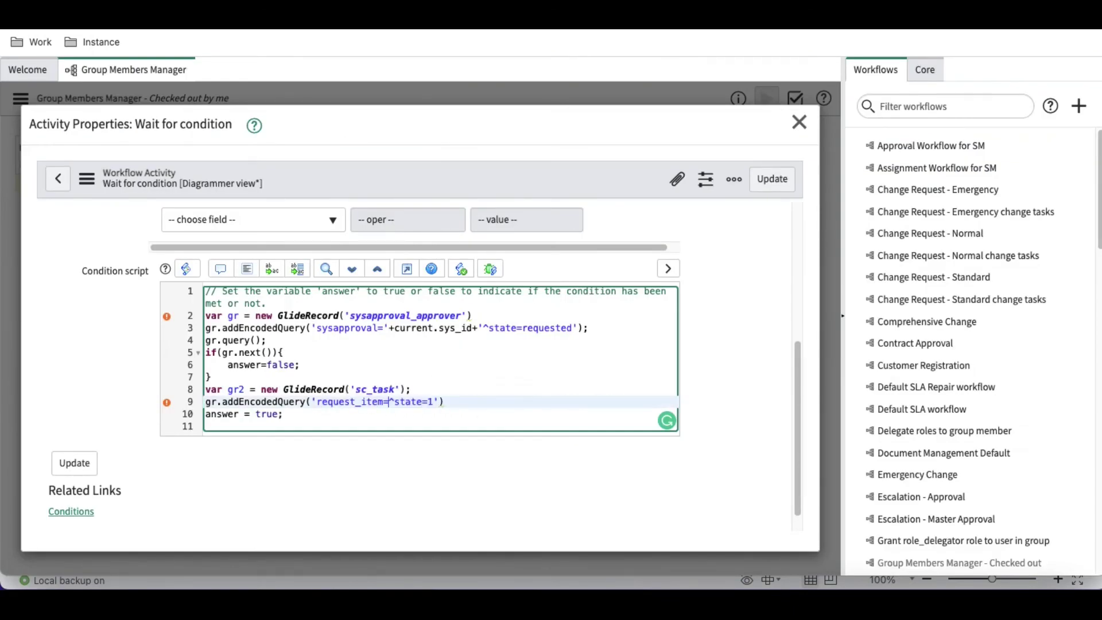
{"action": "type", "text": "'"}
{"action": "type", "text": "++"}
{"action": "type", "text": "curr"}
{"action": "type", "text": "ent."}
{"action": "type", "text": "sy"}
{"action": "key", "text": "BackSpace"}
{"action": "key", "text": "BackSpace"}
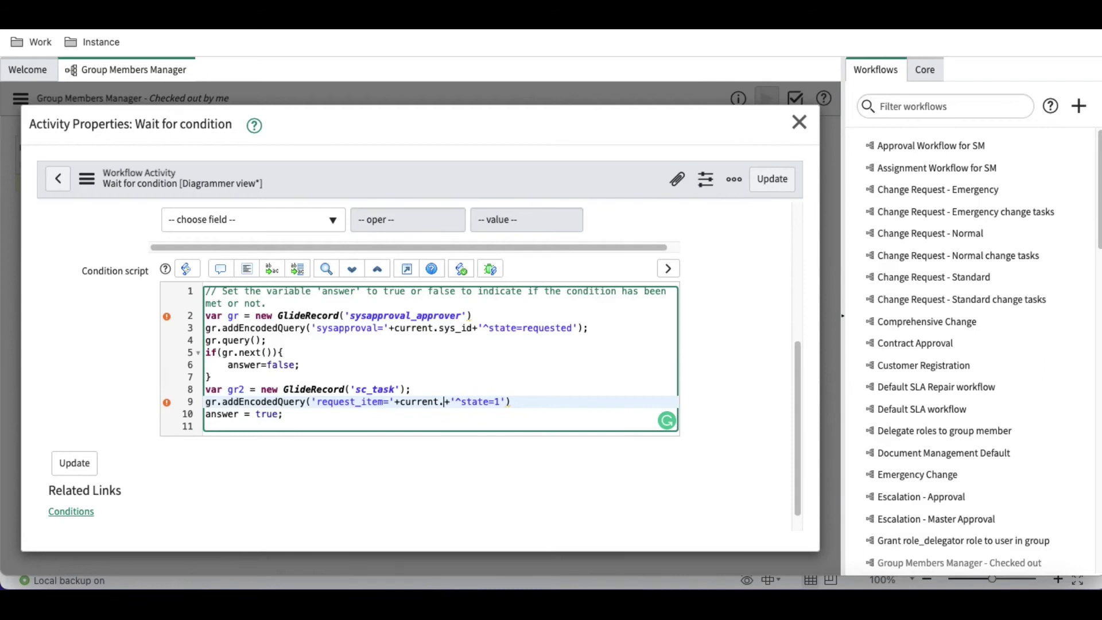
{"action": "type", "text": "sys_id"}
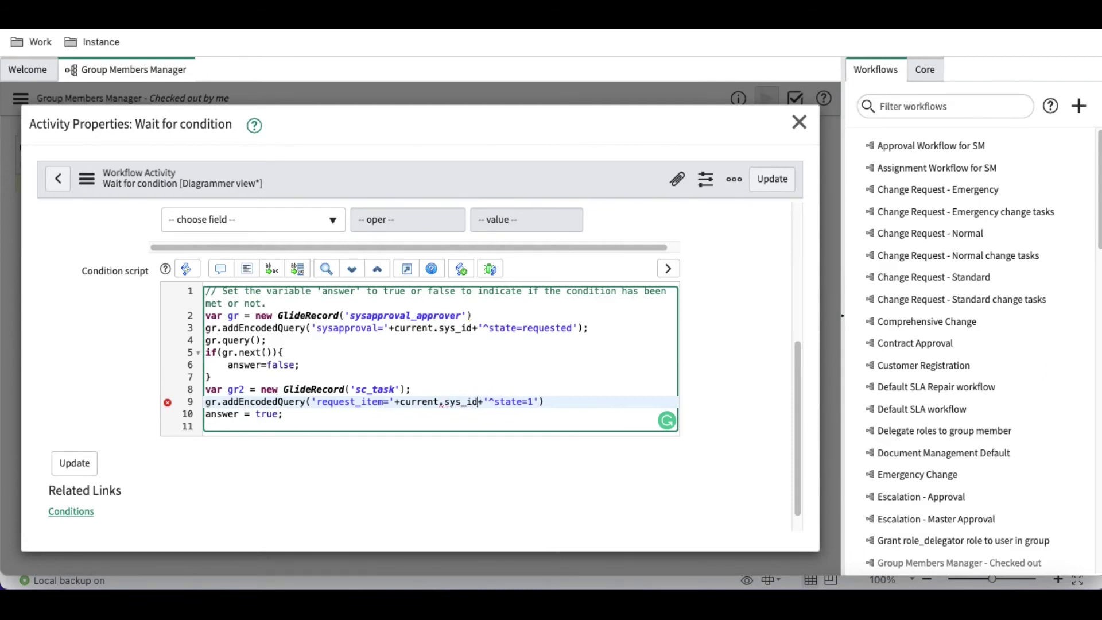
- End the catalog task query line with a semicolon and add gr2.query(); below it
{"action": "left_click", "coordinate": [526, 401]}
{"action": "type", "text": ";"}
{"action": "key", "text": "Return"}
{"action": "type", "text": "gr2.q"}
{"action": "key", "text": "Return"}
{"action": "type", "text": ";"}
{"action": "key", "text": "Return"}
- Add an if(gr2.next()) block containing answer=false; below the gr2 query
{"action": "type", "text": "if"}
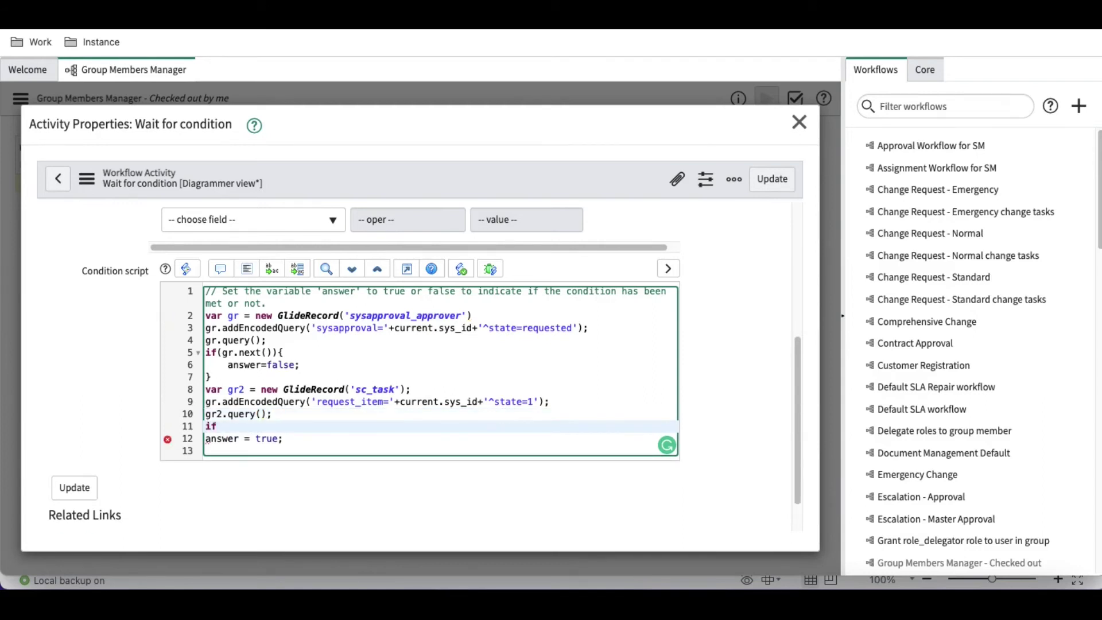
{"action": "type", "text": "(gr2."}
{"action": "type", "text": "next"}
{"action": "key", "text": "Return"}
{"action": "type", "text": "){"}
{"action": "key", "text": "Return"}
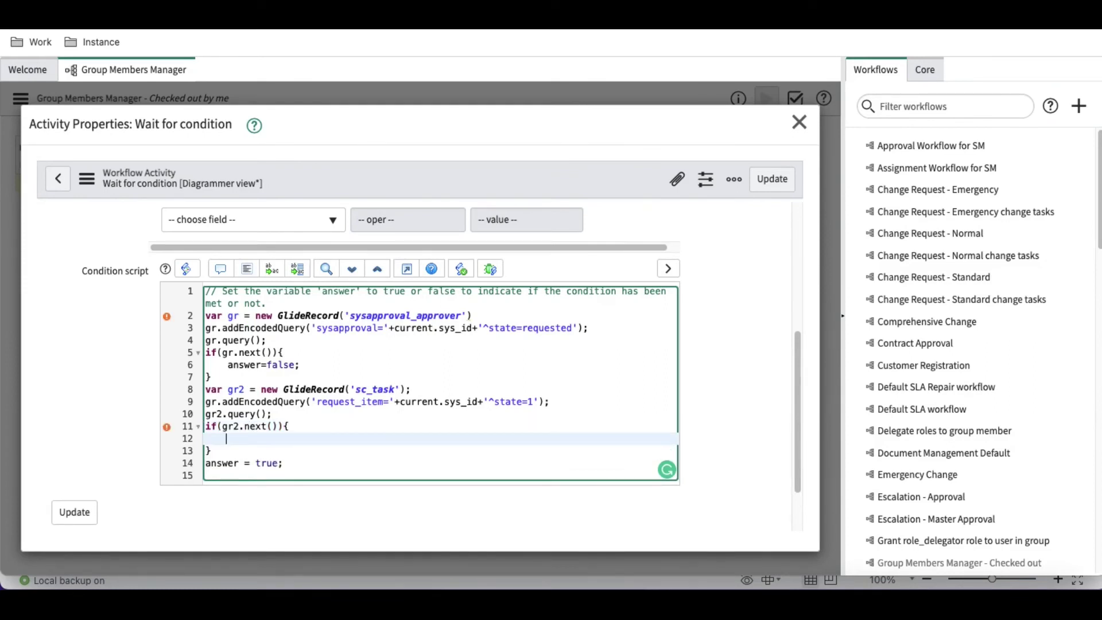
{"action": "type", "text": "answer=false;"}
- Add the missing semicolon after the sysapproval_approver GlideRecord declaration and save the Wait for condition activity
{"action": "left_click", "coordinate": [468, 319]}
{"action": "type", "text": ";"}
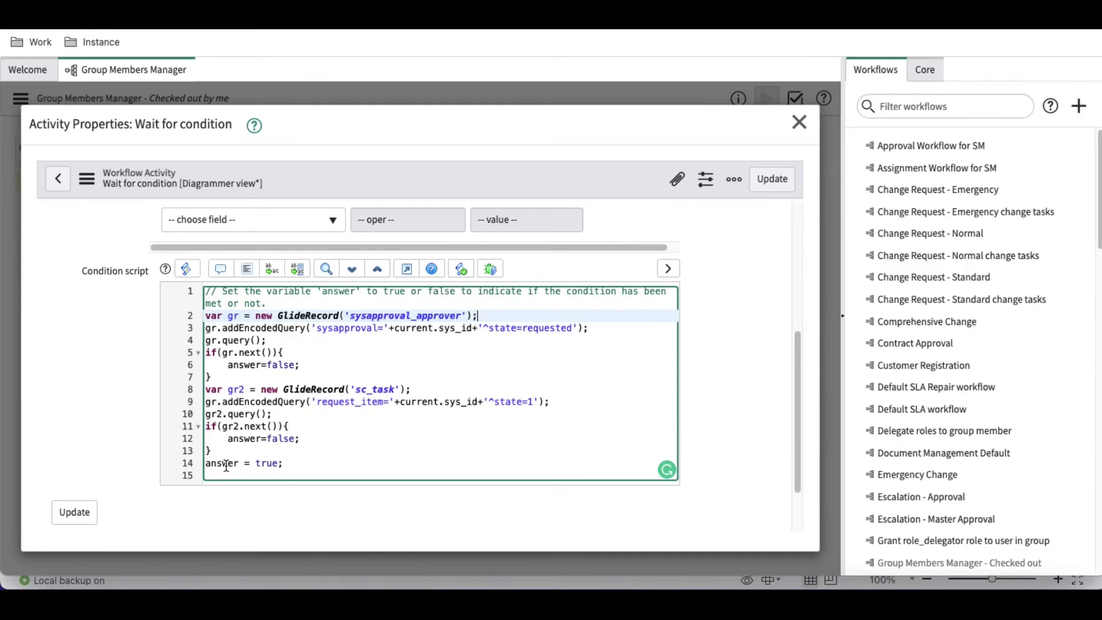
{"action": "left_click", "coordinate": [784, 186]}
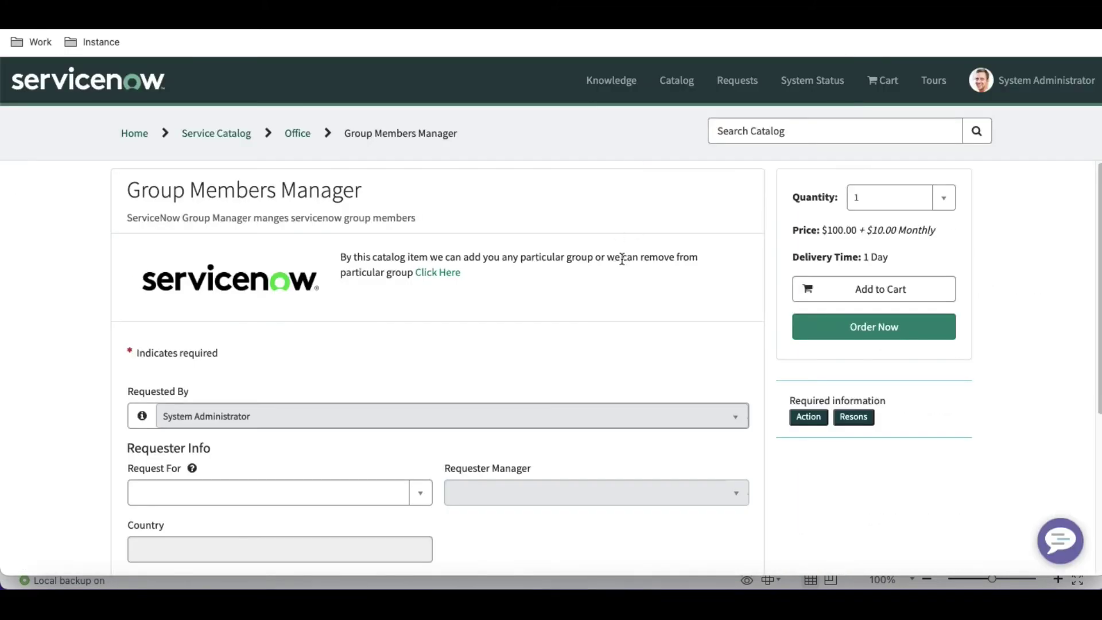
- Fill in the Group Members Manager form with a Request For user, action Add Group to User, group Database and reason New Hire
{"action": "scroll", "coordinate": [268, 247], "scroll_direction": "down", "scroll_amount": 5}
{"action": "left_click", "coordinate": [268, 233]}
{"action": "left_click", "coordinate": [197, 287]}
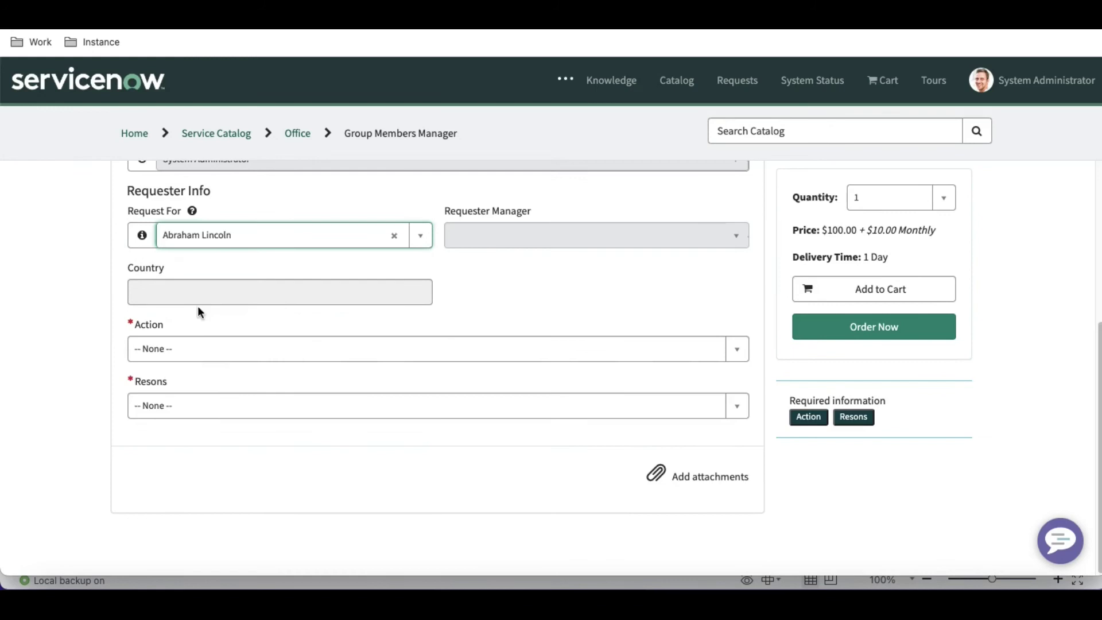
{"action": "left_click", "coordinate": [218, 349]}
{"action": "left_click", "coordinate": [223, 423]}
{"action": "left_click", "coordinate": [229, 408]}
{"action": "left_click", "coordinate": [173, 456]}
{"action": "left_click", "coordinate": [172, 462]}
{"action": "left_click", "coordinate": [155, 534]}
- Order the catalog item and open the requested item from the resulting request record
{"action": "left_click", "coordinate": [874, 327]}
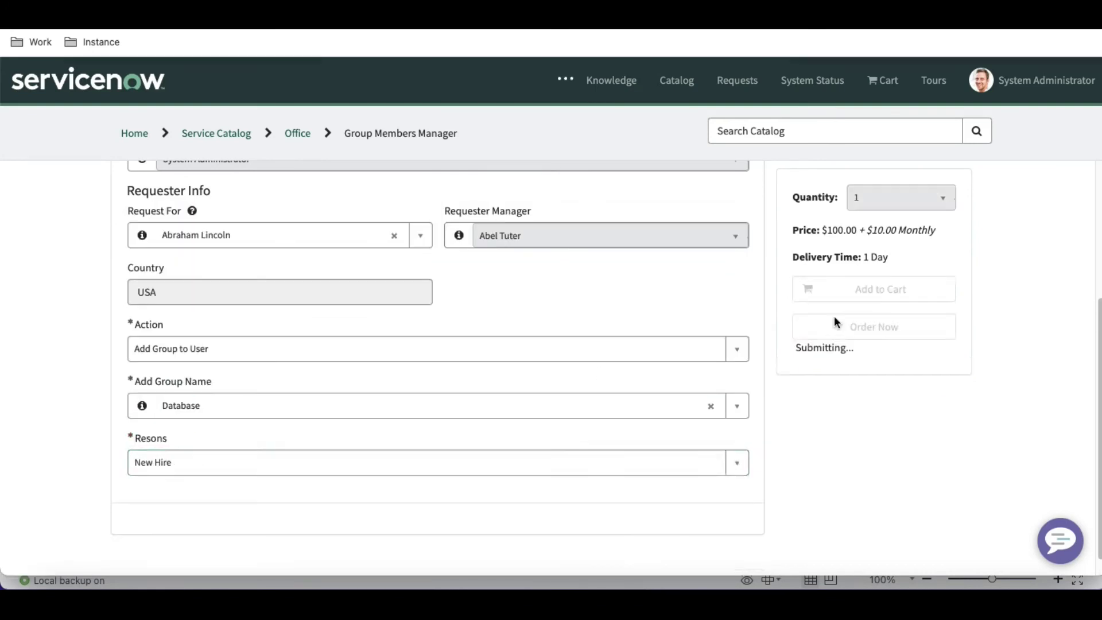
{"action": "left_click", "coordinate": [744, 298]}
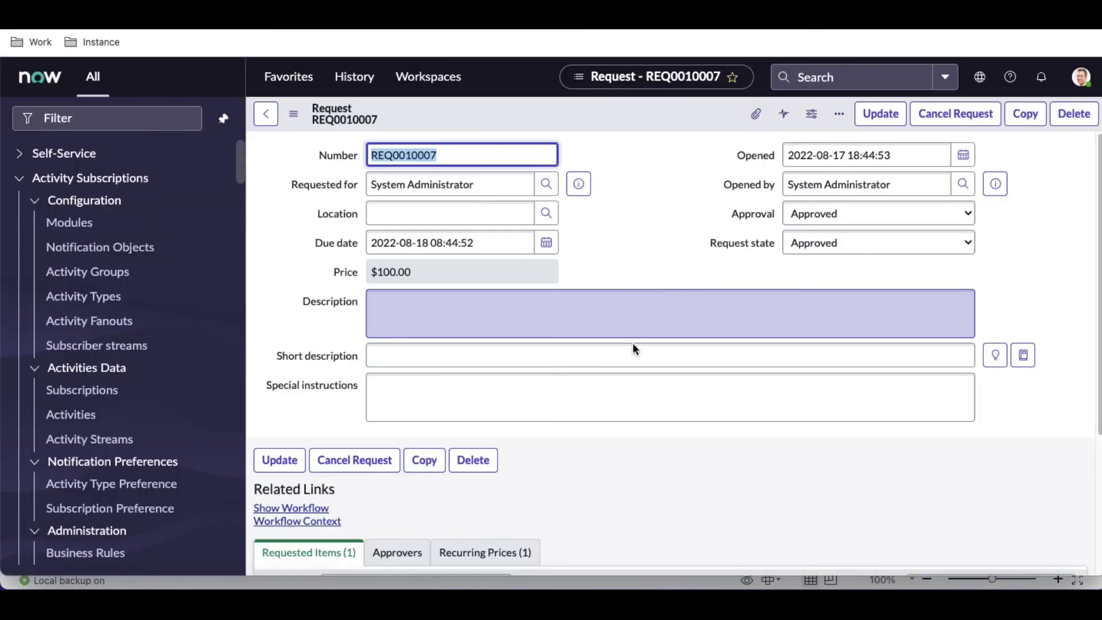
{"action": "scroll", "coordinate": [654, 353], "scroll_direction": "down", "scroll_amount": 4}
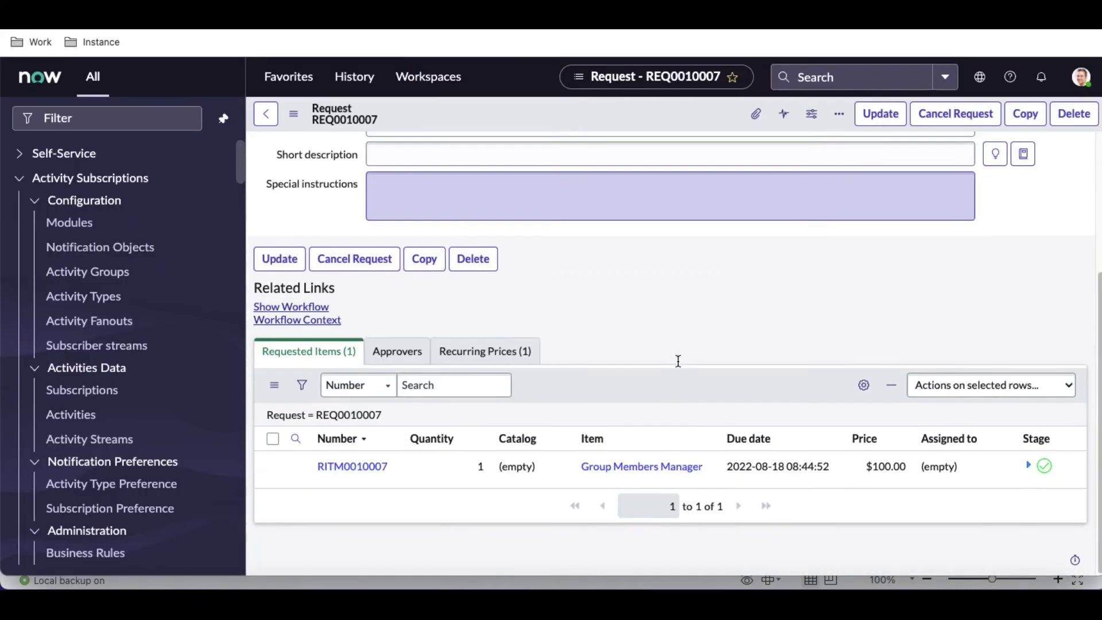
{"action": "left_click", "coordinate": [353, 467]}
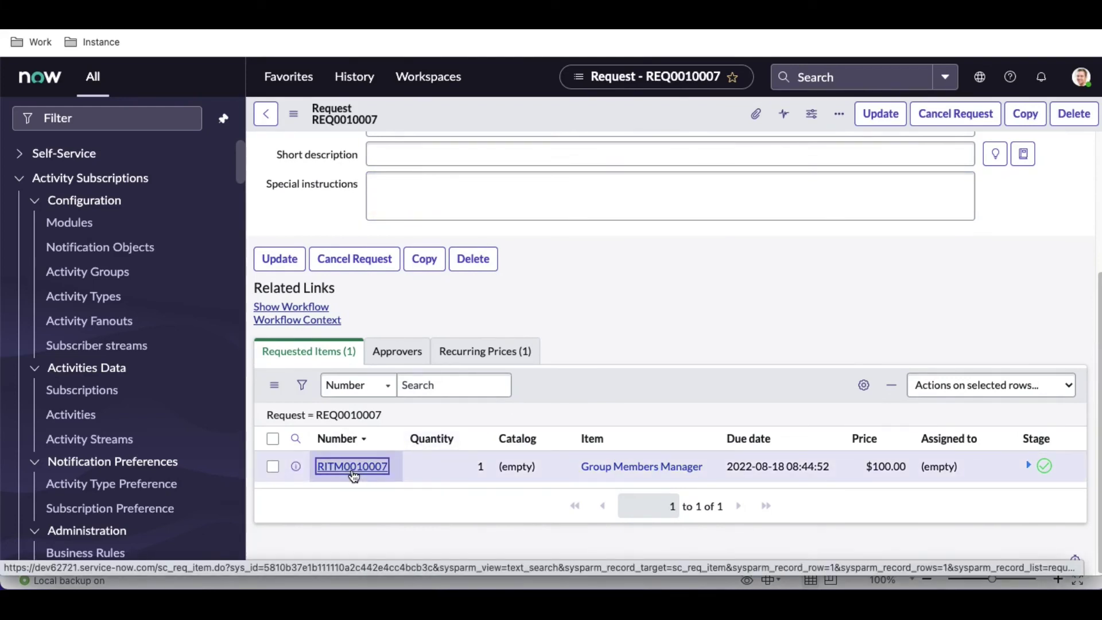
- Show the requested item's workflow to examine the state of its approval and catalog task activities, and close that view
{"action": "scroll", "coordinate": [585, 405], "scroll_direction": "down", "scroll_amount": 10}
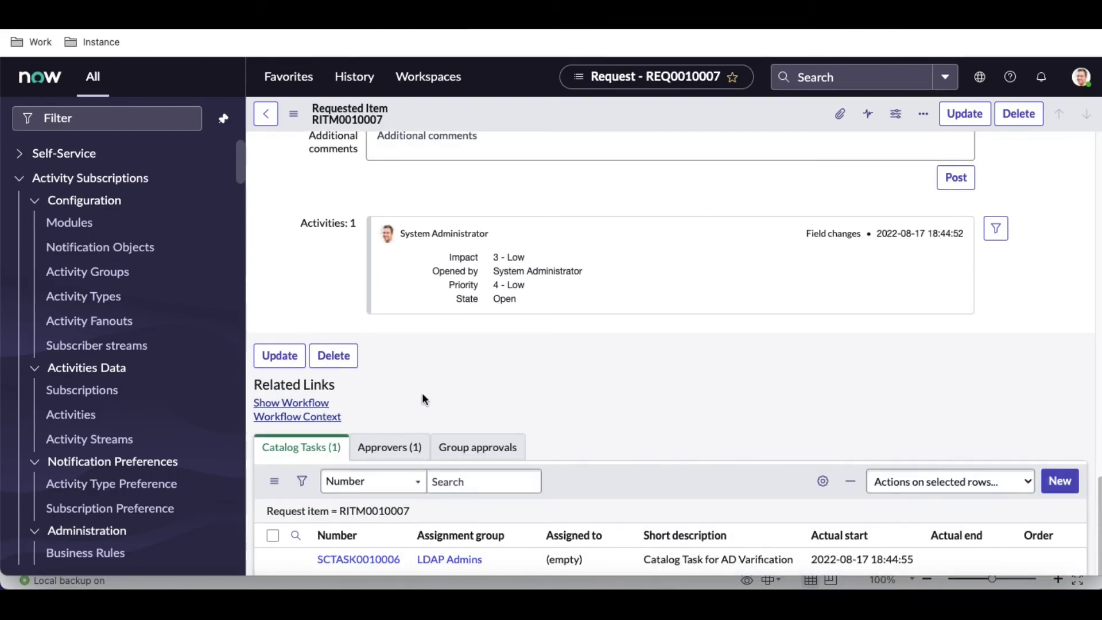
{"action": "scroll", "coordinate": [429, 389], "scroll_direction": "down", "scroll_amount": 10}
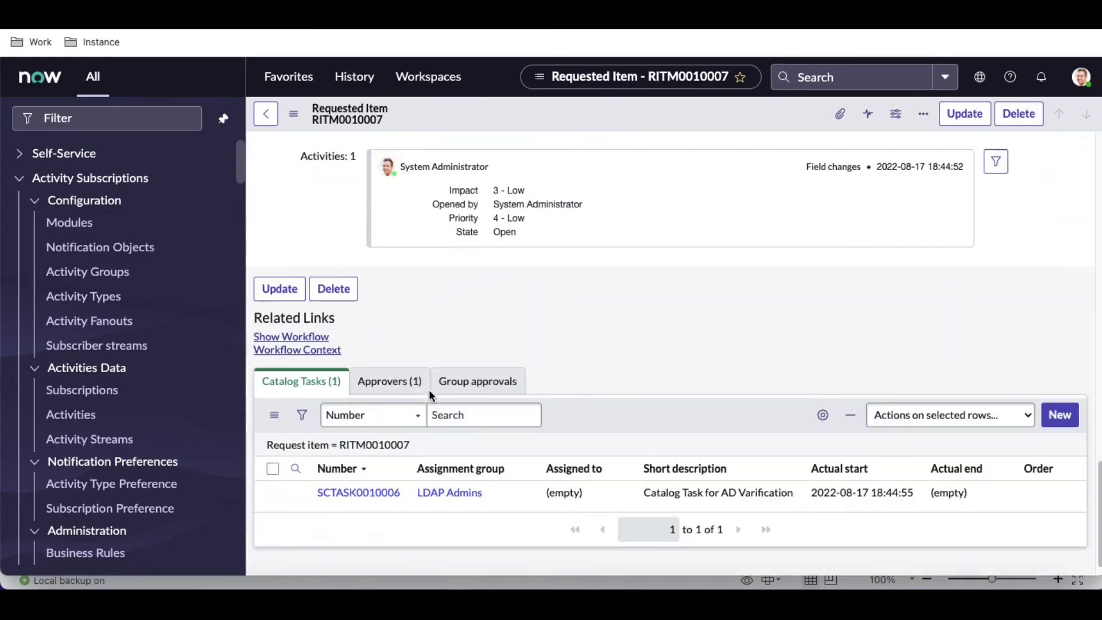
{"action": "left_click", "coordinate": [298, 312]}
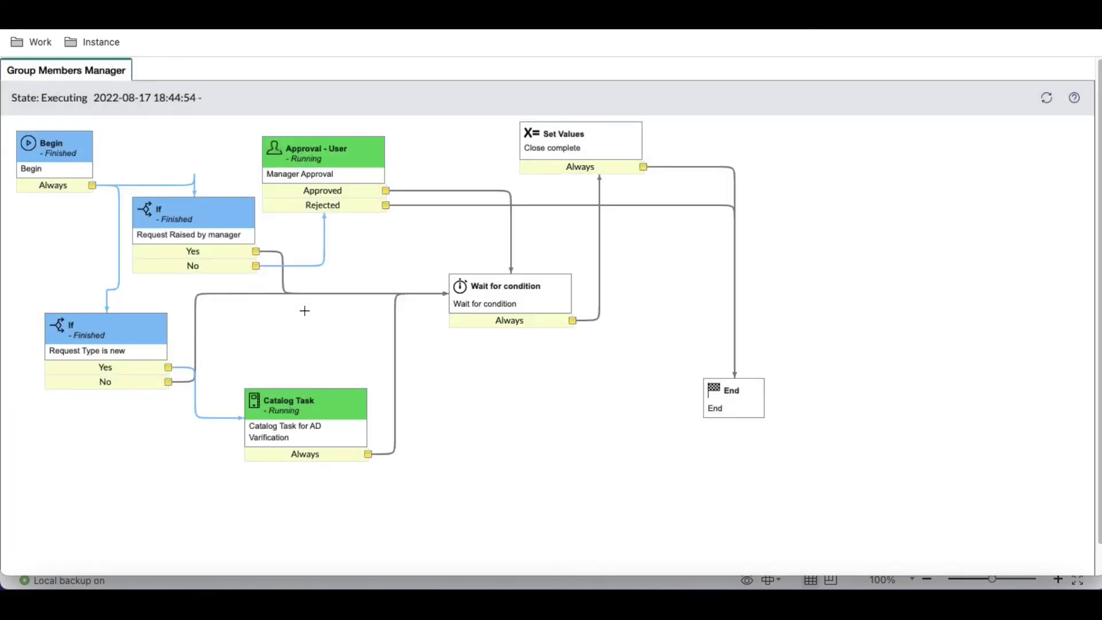
{"action": "mouse_move", "coordinate": [324, 159]}
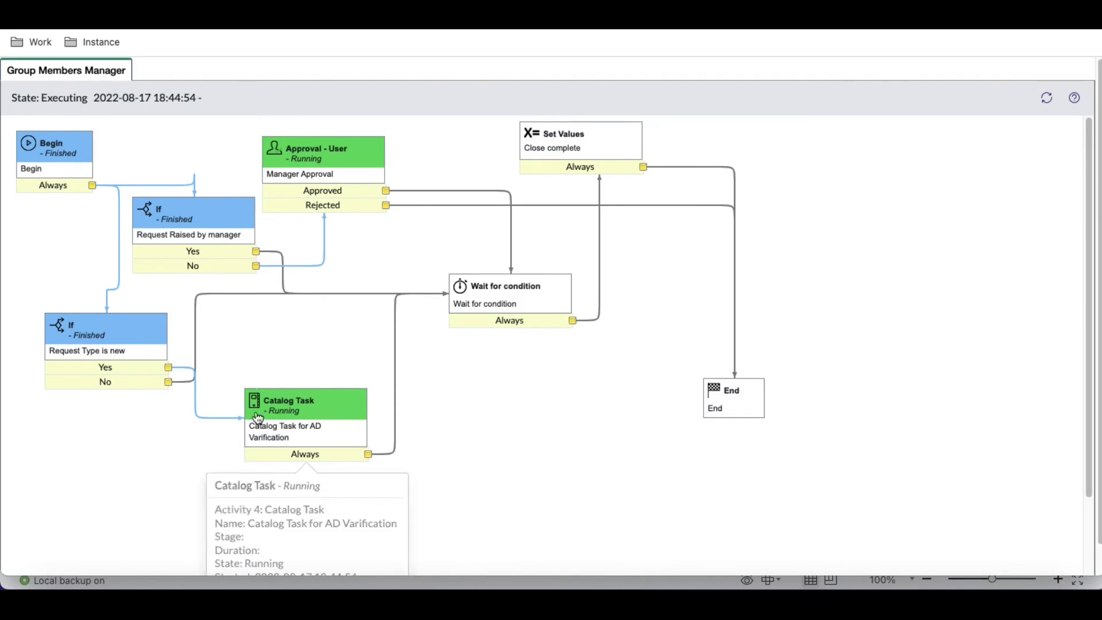
{"action": "key", "text": "super+w"}
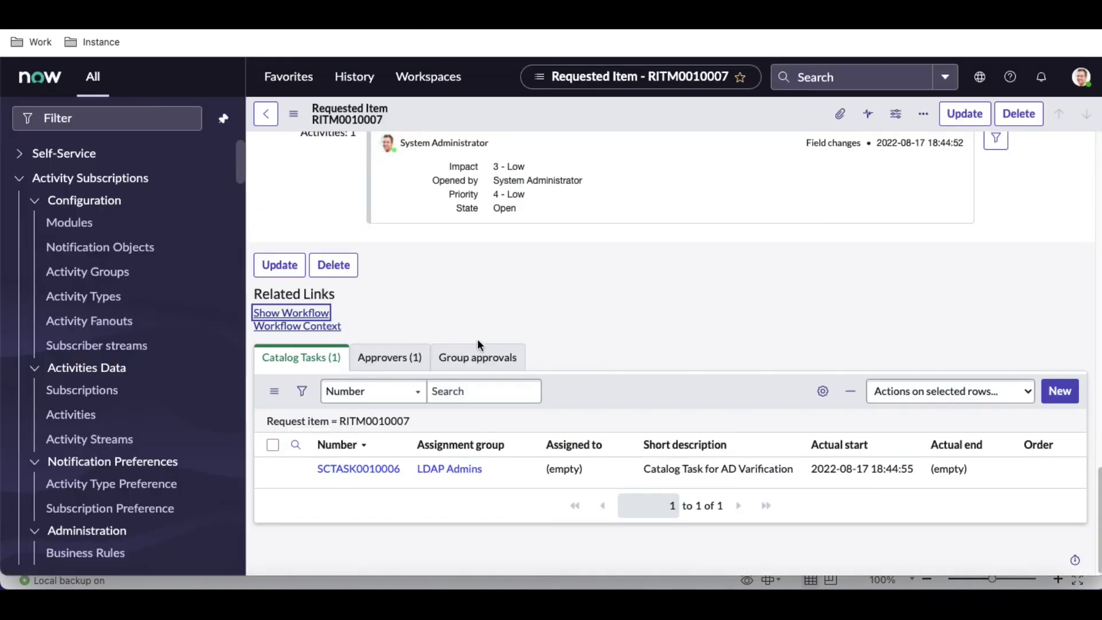
- Close the requested item's AD verification catalog task as completed work and refresh the running workflow view
{"action": "left_click", "coordinate": [351, 471]}
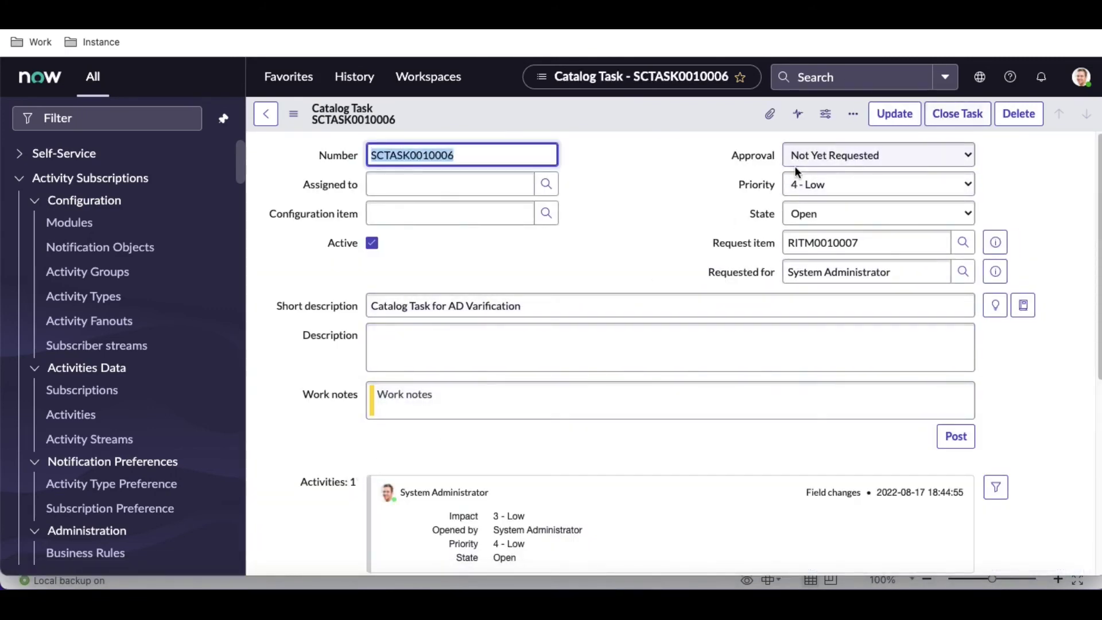
{"action": "left_click", "coordinate": [950, 120]}
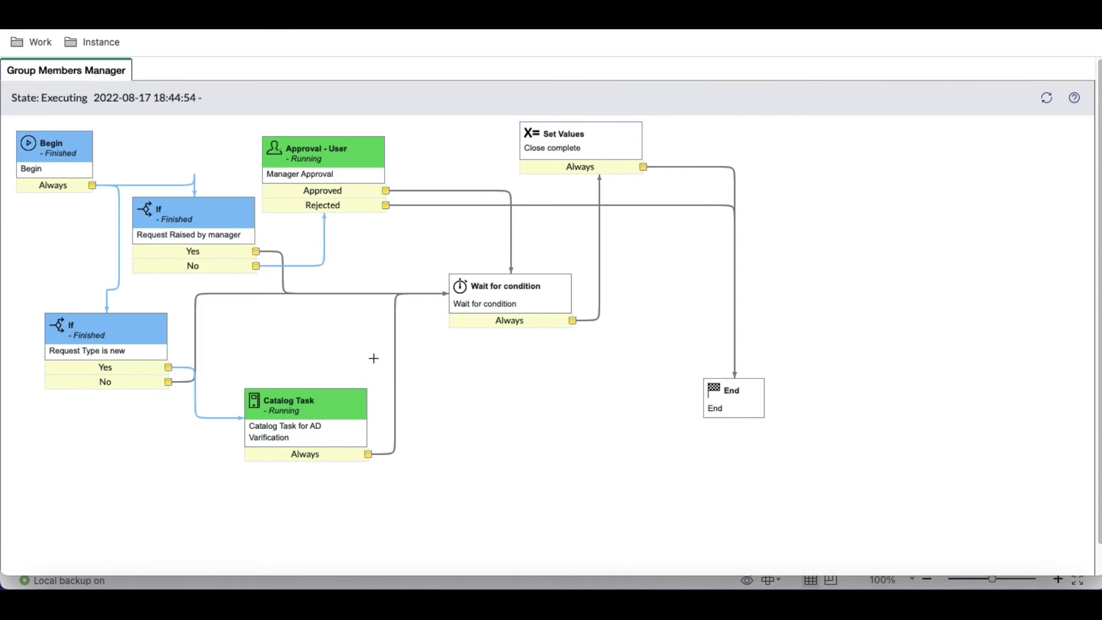
{"action": "left_click", "coordinate": [1048, 102]}
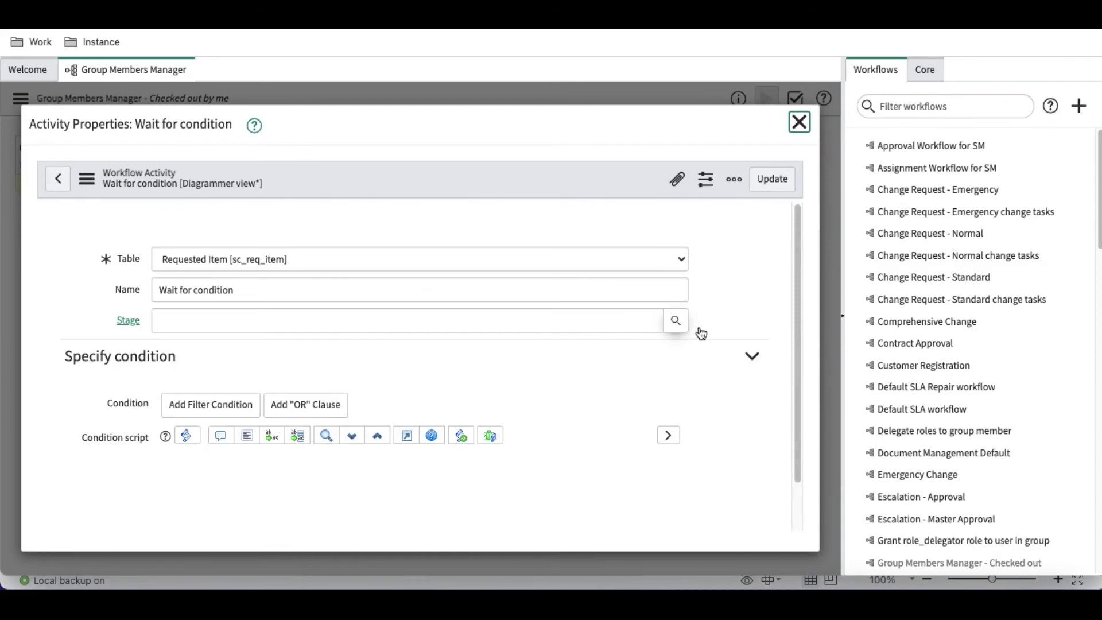
- Review the Wait for condition script's approval check, catalog task check and final answer = true line
{"action": "scroll", "coordinate": [697, 326], "scroll_direction": "down", "scroll_amount": 3}
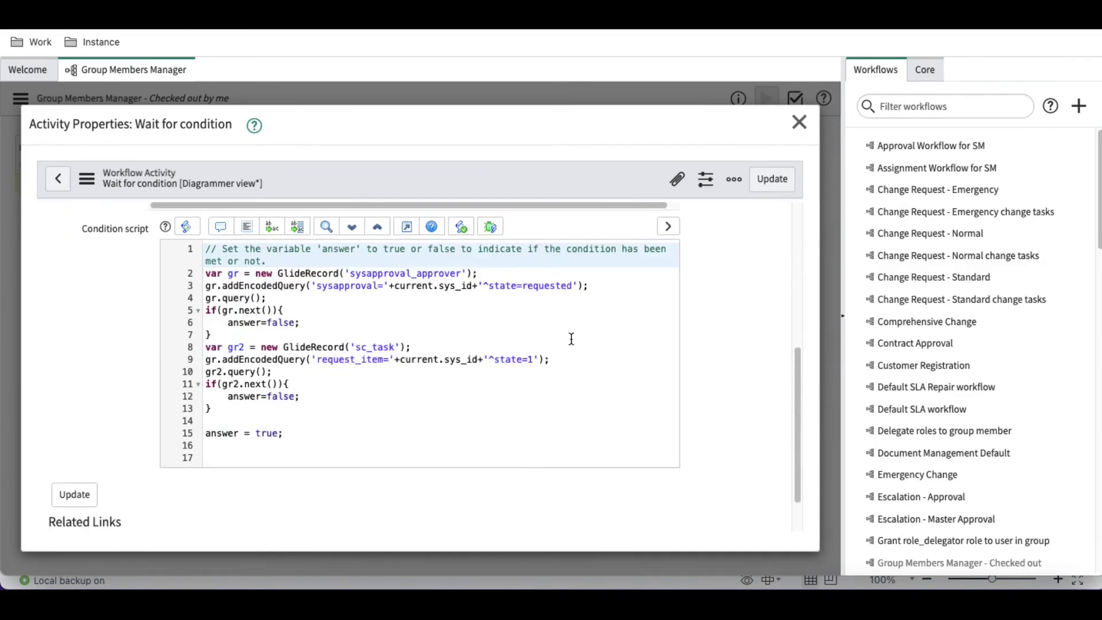
{"action": "left_click_drag", "start_coordinate": [212, 335], "coordinate": [206, 277]}
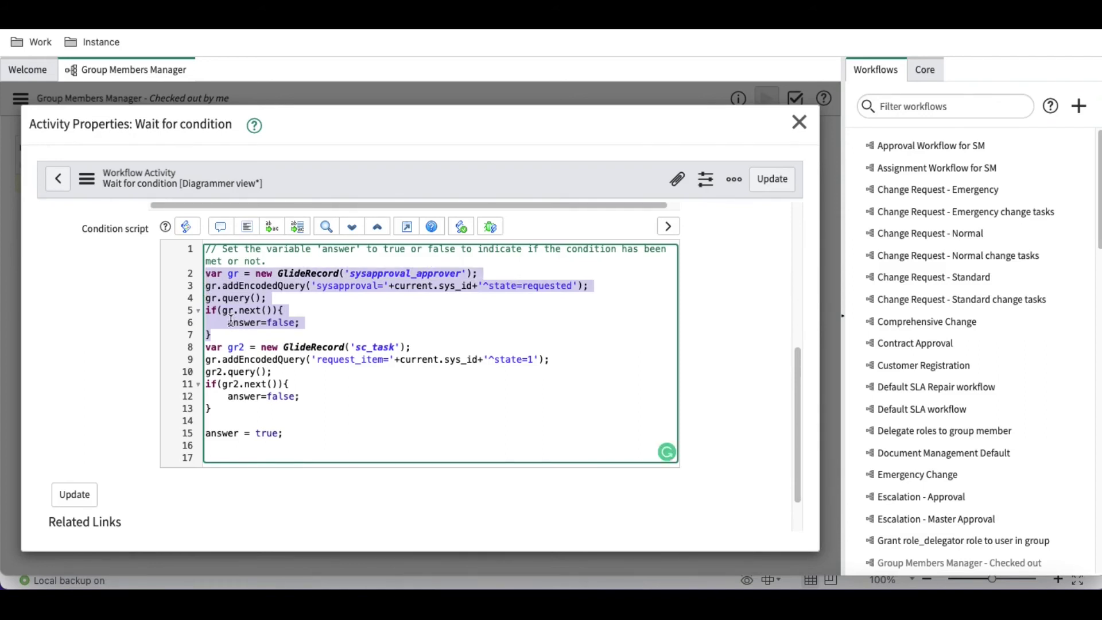
{"action": "left_click_drag", "start_coordinate": [228, 322], "coordinate": [317, 323]}
{"action": "left_click_drag", "start_coordinate": [212, 409], "coordinate": [207, 349]}
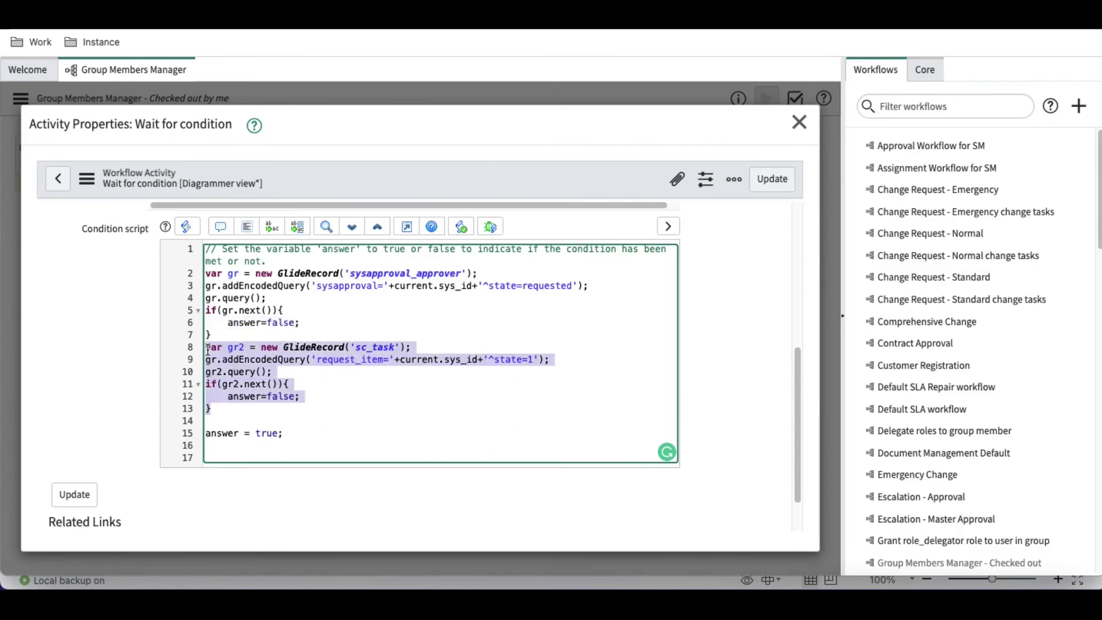
{"action": "left_click_drag", "start_coordinate": [285, 433], "coordinate": [204, 436]}
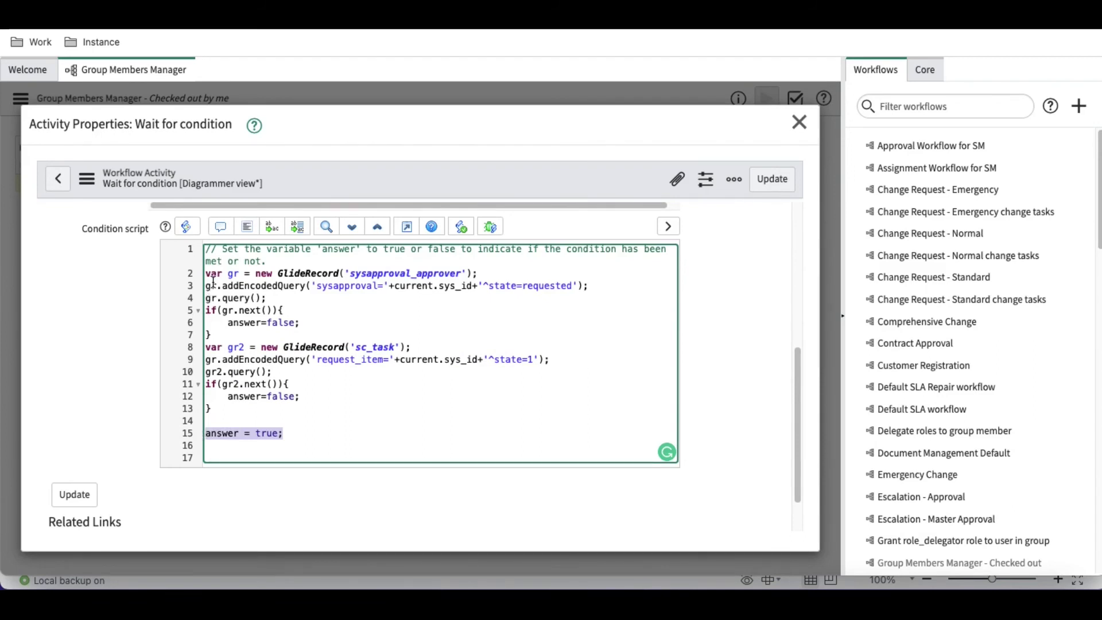
- Review the answer=false lines in the approval check and the catalog task check of the condition script
{"action": "left_click_drag", "start_coordinate": [228, 322], "coordinate": [304, 322]}
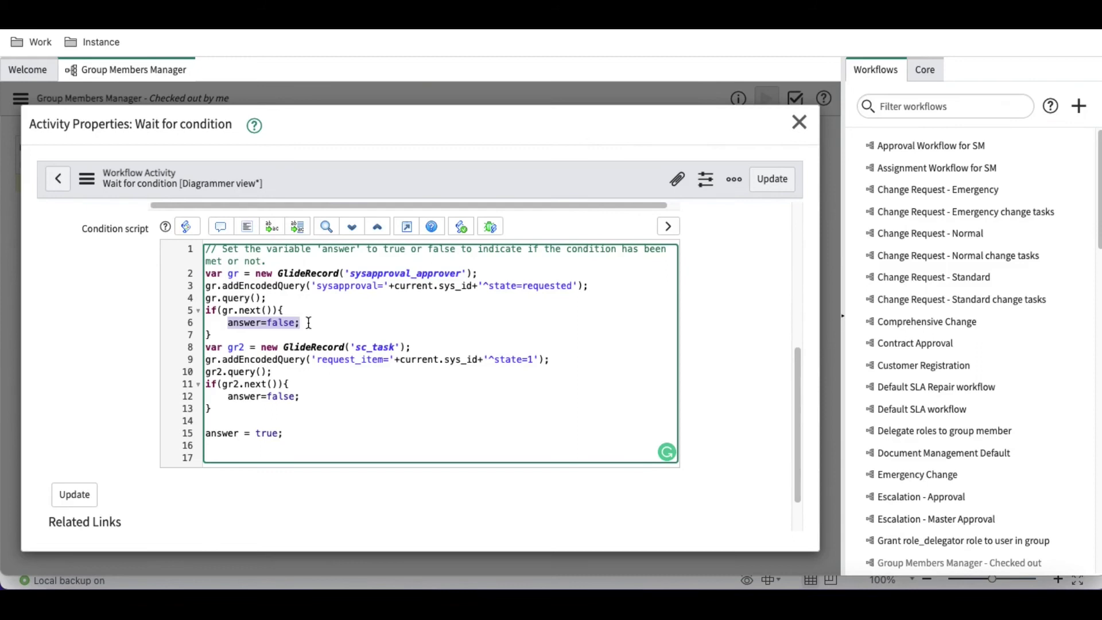
{"action": "left_click", "coordinate": [309, 322]}
{"action": "double_click", "coordinate": [229, 393]}
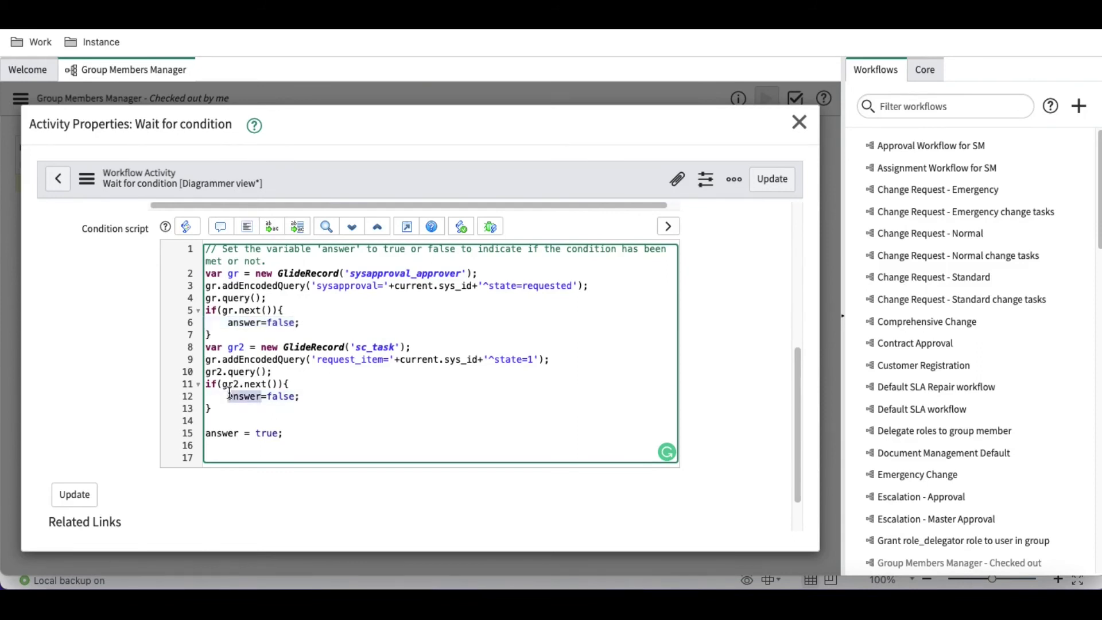
{"action": "left_click", "coordinate": [228, 394]}
{"action": "left_click_drag", "start_coordinate": [230, 396], "coordinate": [315, 396]}
{"action": "left_click", "coordinate": [315, 395]}
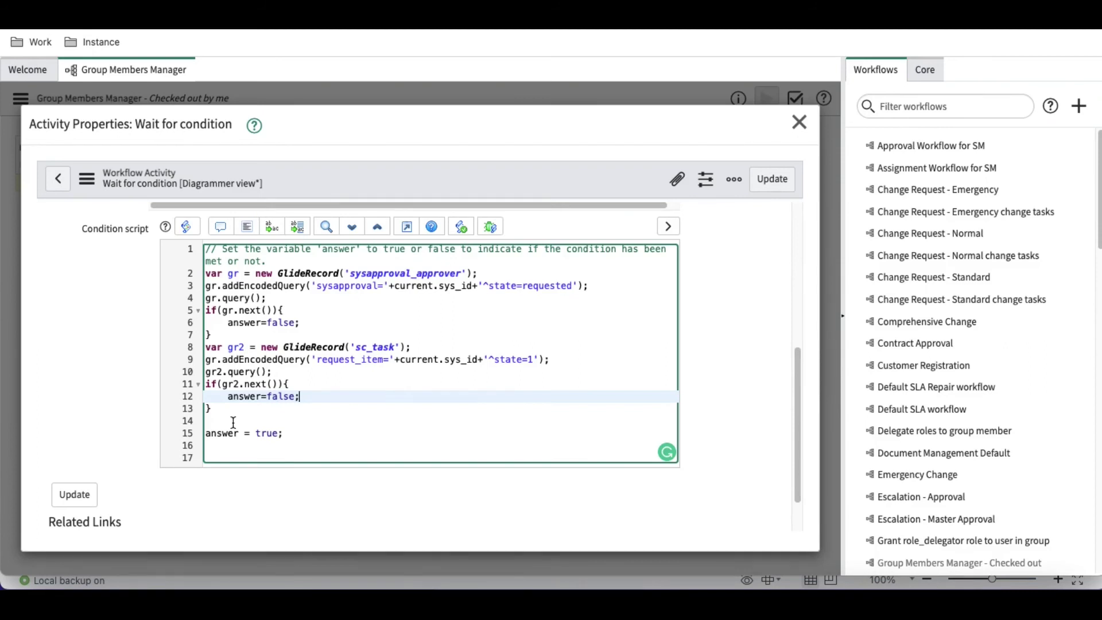
- Enclose the sc_task check in an else block of the approval check in the condition script
{"action": "left_click", "coordinate": [227, 334]}
{"action": "type", "text": "else"}
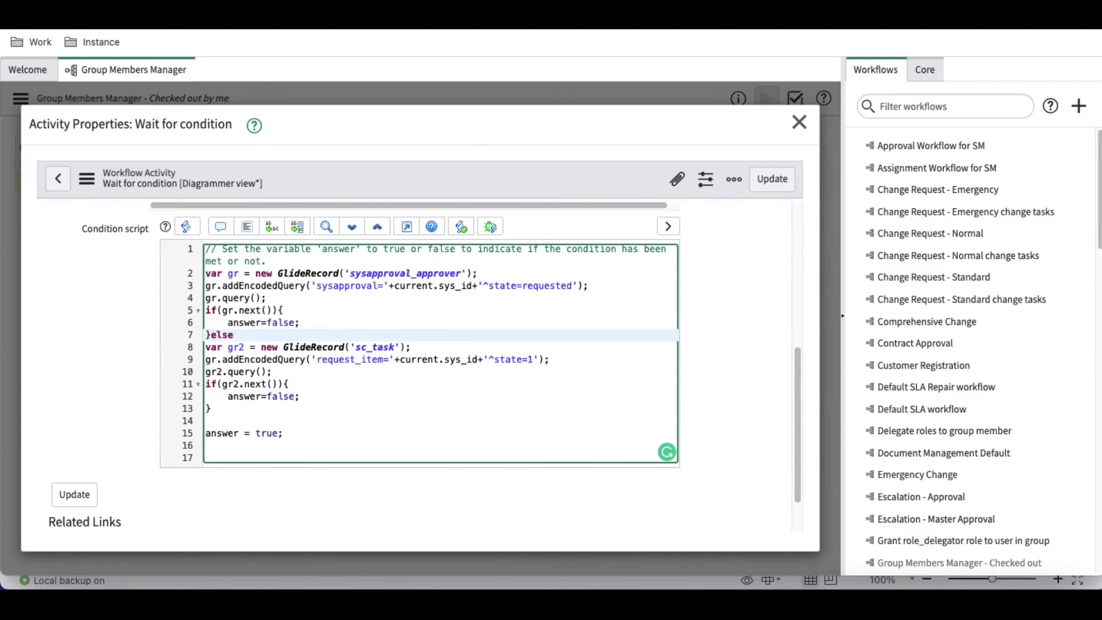
{"action": "type", "text": " {}"}
{"action": "key", "text": "BackSpace"}
{"action": "left_click", "coordinate": [220, 409]}
{"action": "key", "text": "Return"}
{"action": "type", "text": "}"}
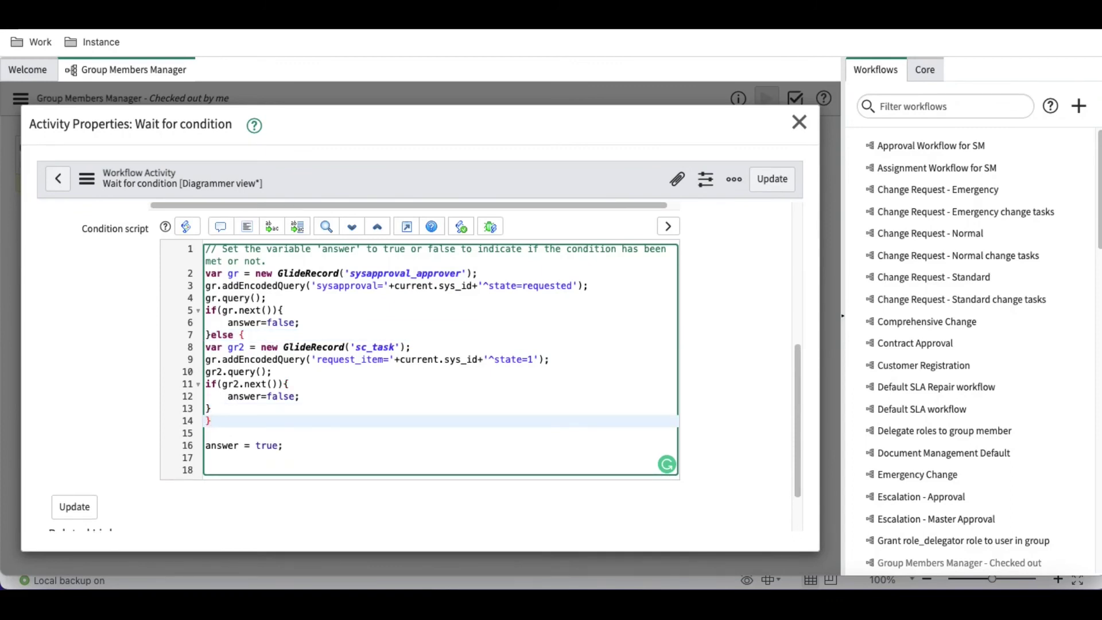
- Add an else block with an empty body to the gr2.next() catalog task check
{"action": "left_click", "coordinate": [219, 407]}
{"action": "type", "text": "else{}"}
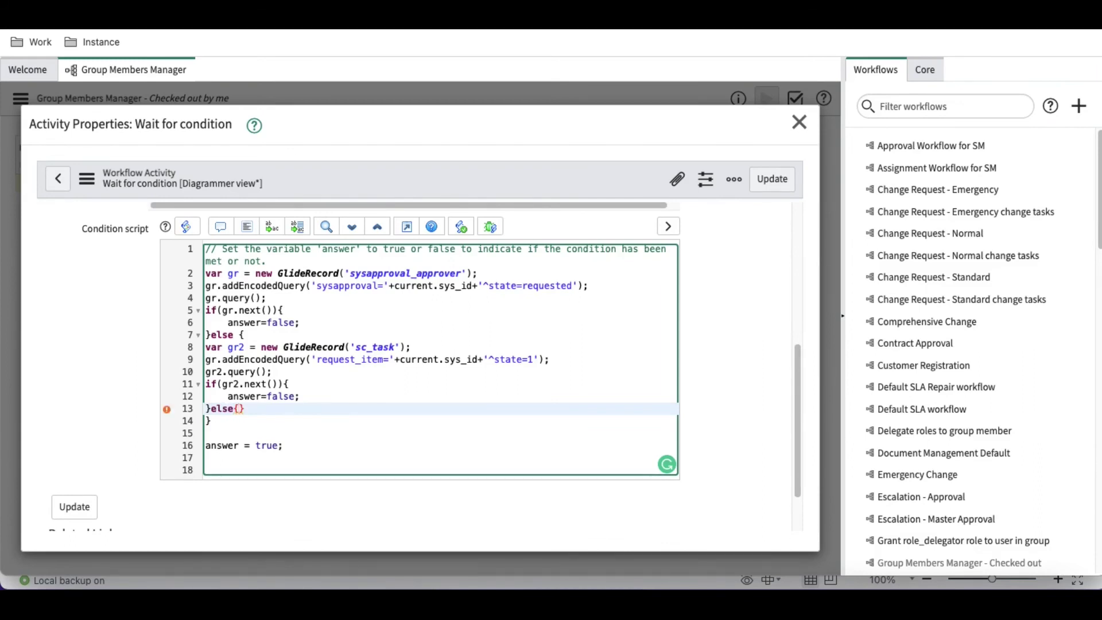
{"action": "key", "text": "BackSpace"}
{"action": "key", "text": "BackSpace"}
{"action": "type", "text": "e{"}
{"action": "key", "text": "Return"}
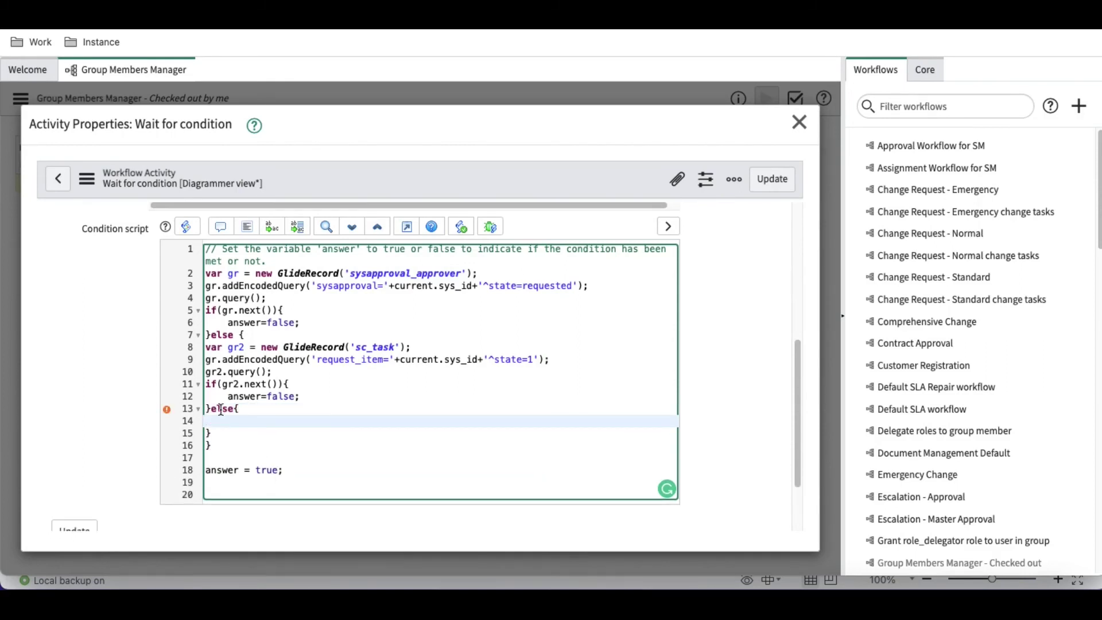
- Move the answer = true; line into the catalog task check's else block and format the whole script
{"action": "left_click_drag", "start_coordinate": [284, 472], "coordinate": [187, 475]}
{"action": "key", "text": "ctrl+x"}
{"action": "left_click", "coordinate": [218, 422]}
{"action": "key", "text": "ctrl+v"}
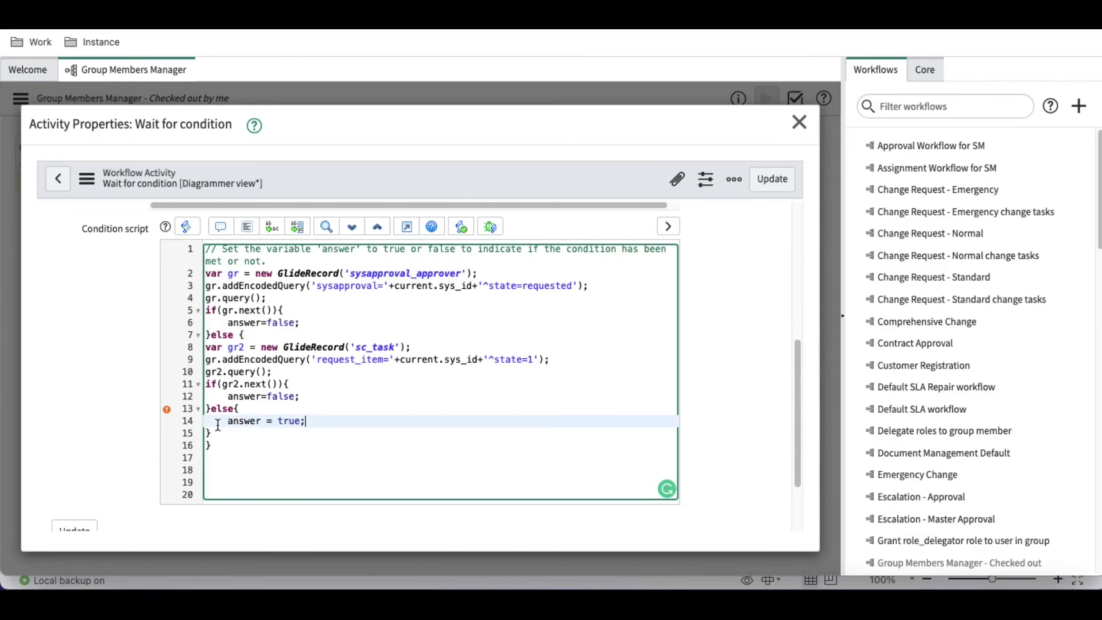
{"action": "key", "text": "ctrl+a"}
{"action": "left_click", "coordinate": [250, 229]}
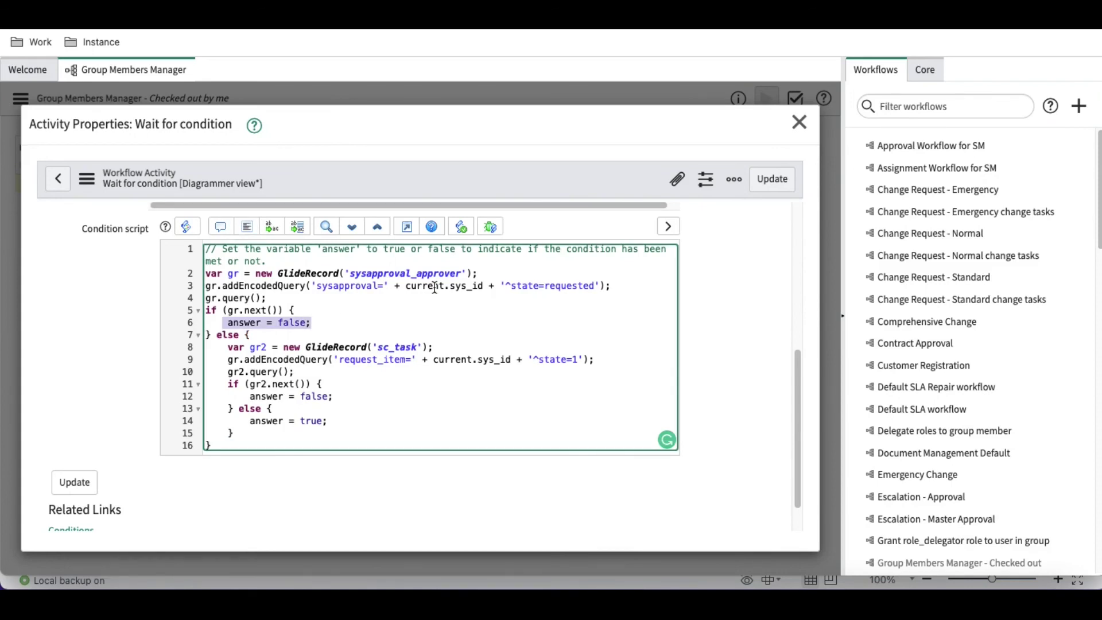
- Review the answer assignments in the script's nested approval and catalog task branches
{"action": "left_click", "coordinate": [304, 311]}
{"action": "left_click_drag", "start_coordinate": [315, 321], "coordinate": [232, 324]}
{"action": "left_click", "coordinate": [259, 336]}
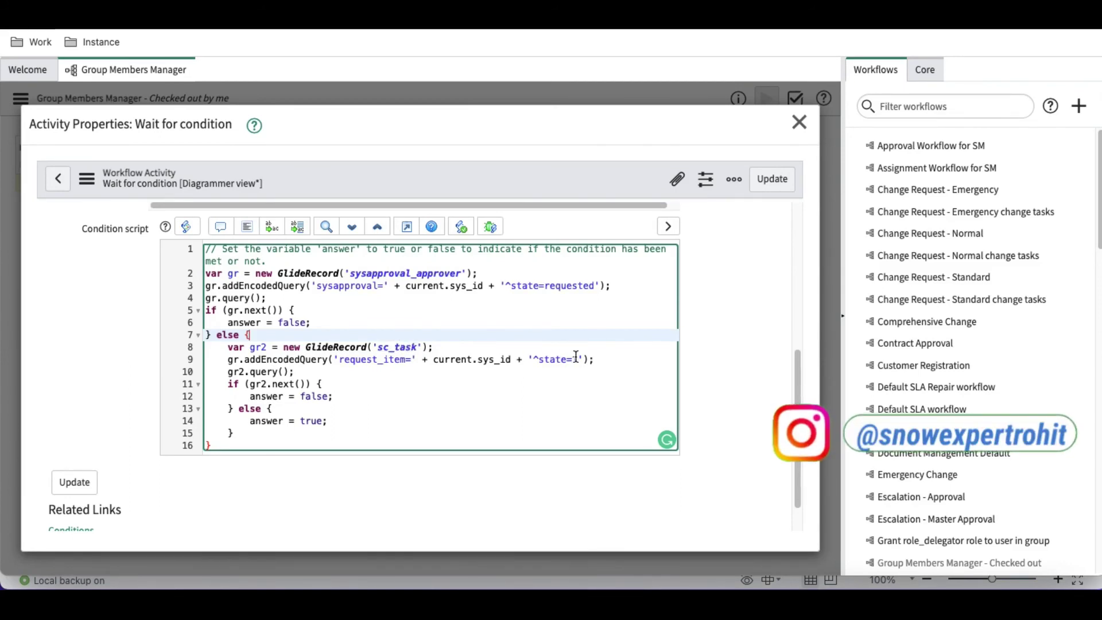
{"action": "left_click_drag", "start_coordinate": [334, 397], "coordinate": [248, 400]}
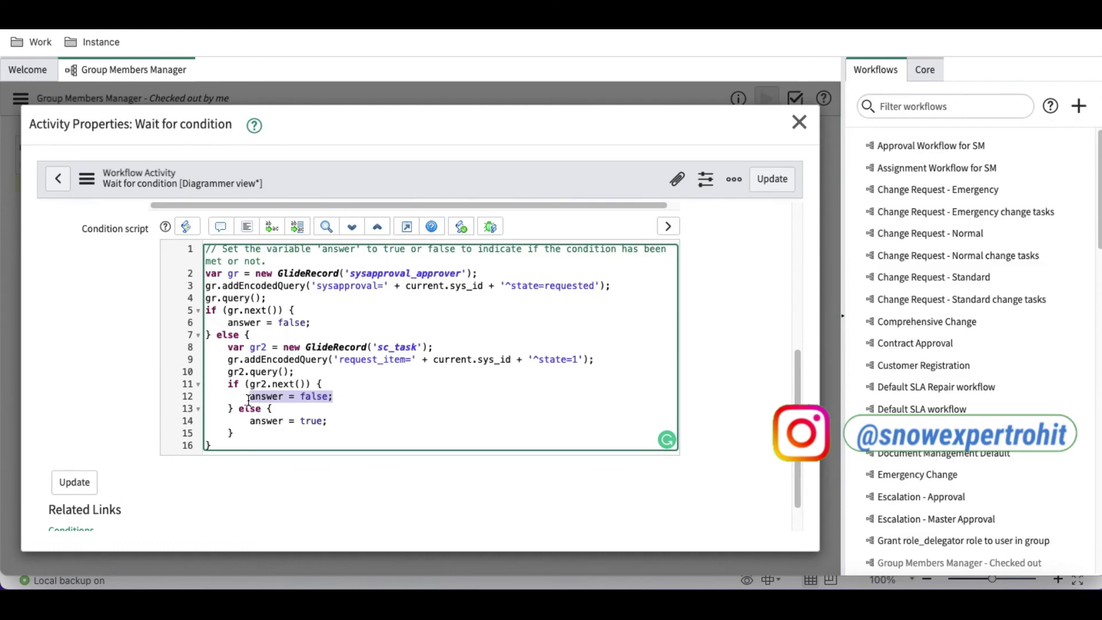
{"action": "left_click_drag", "start_coordinate": [250, 422], "coordinate": [329, 420]}
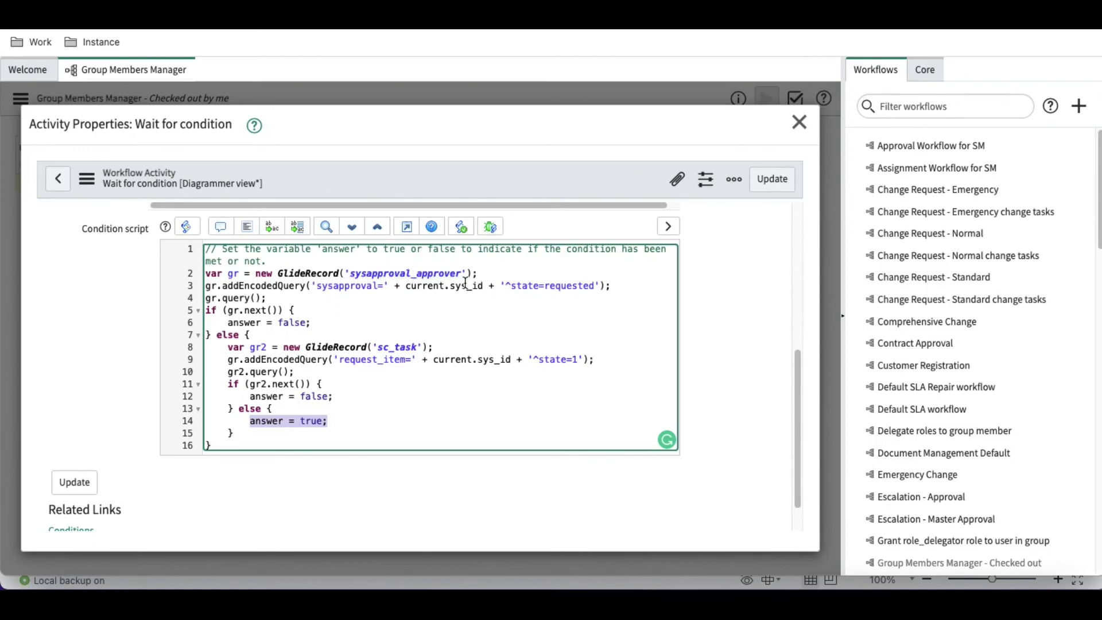
{"action": "left_click_drag", "start_coordinate": [313, 323], "coordinate": [230, 324]}
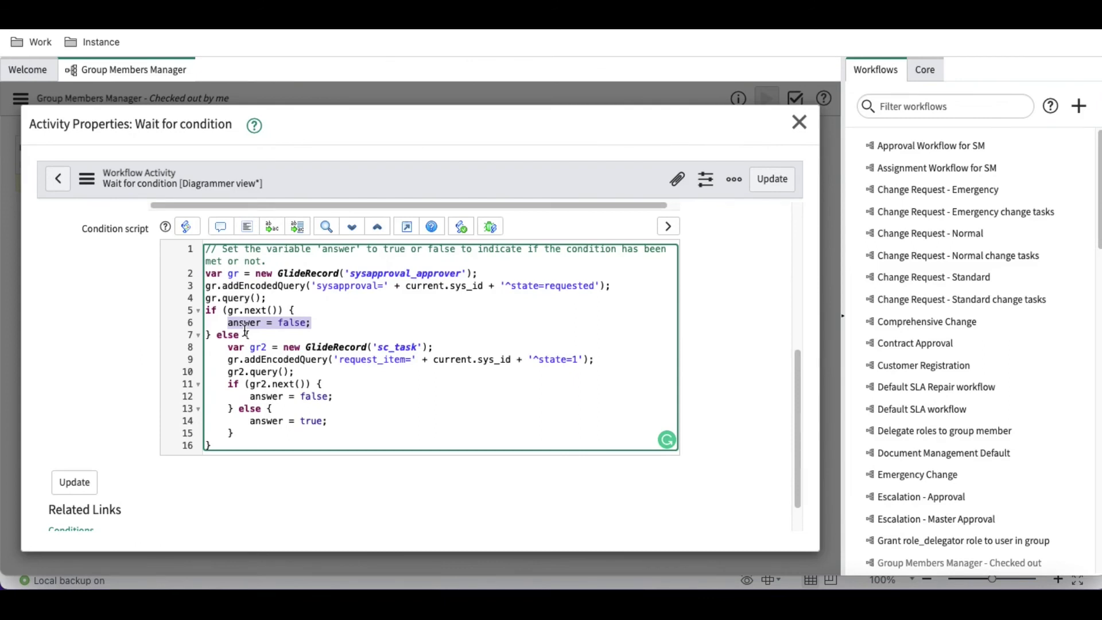
{"action": "left_click", "coordinate": [253, 335]}
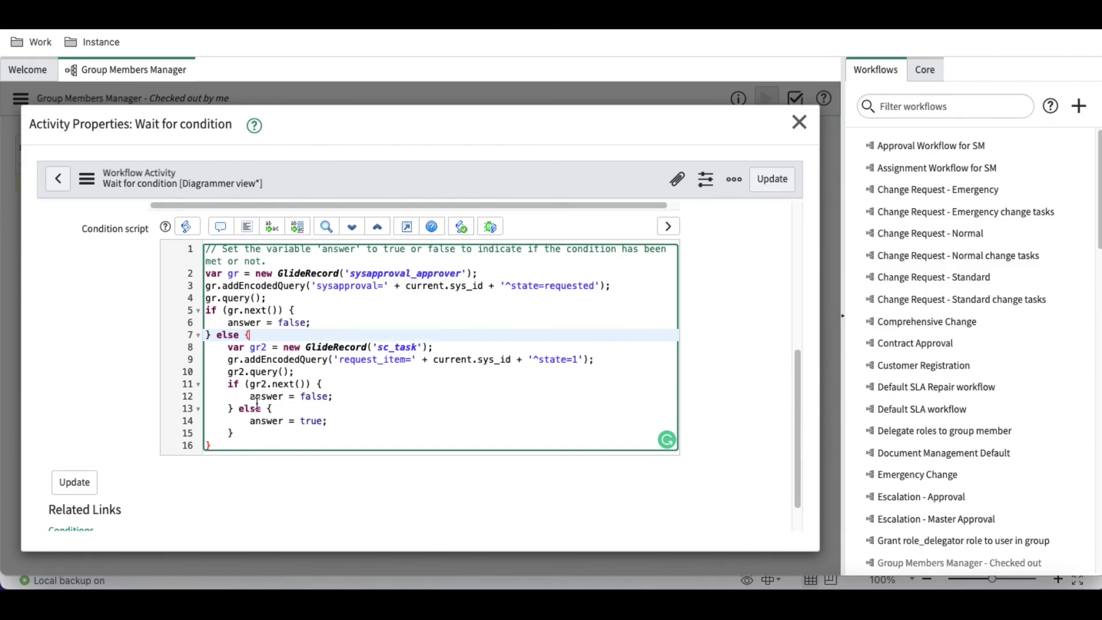
{"action": "left_click_drag", "start_coordinate": [250, 396], "coordinate": [332, 394]}
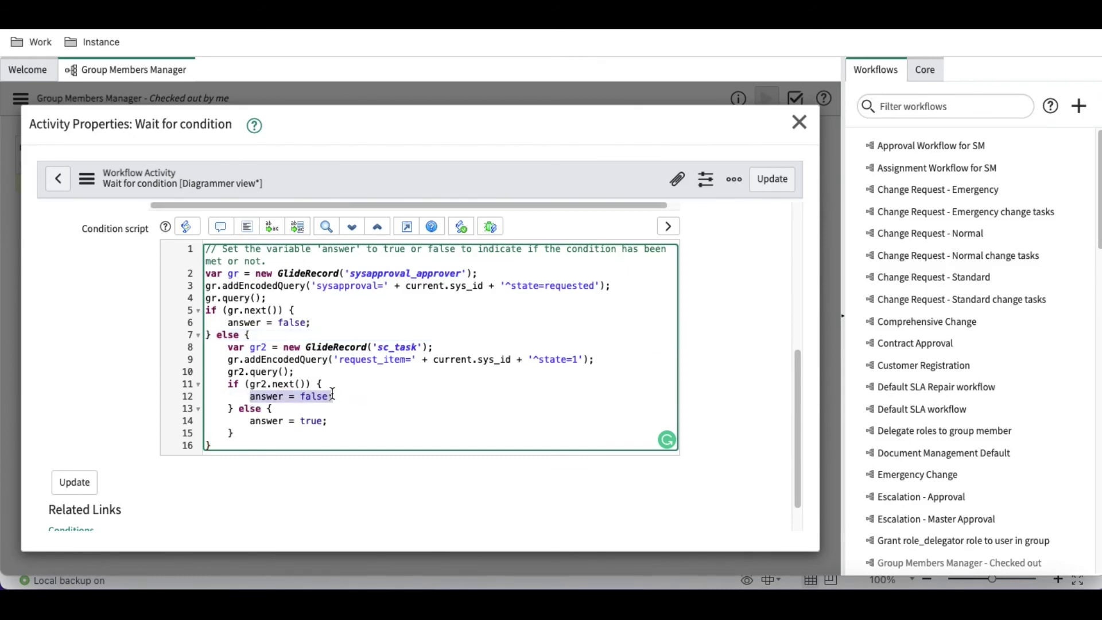
- Correct the sc_task query line to gr2.addEncodedQuery and save the Wait for condition activity
{"action": "left_click", "coordinate": [764, 189]}
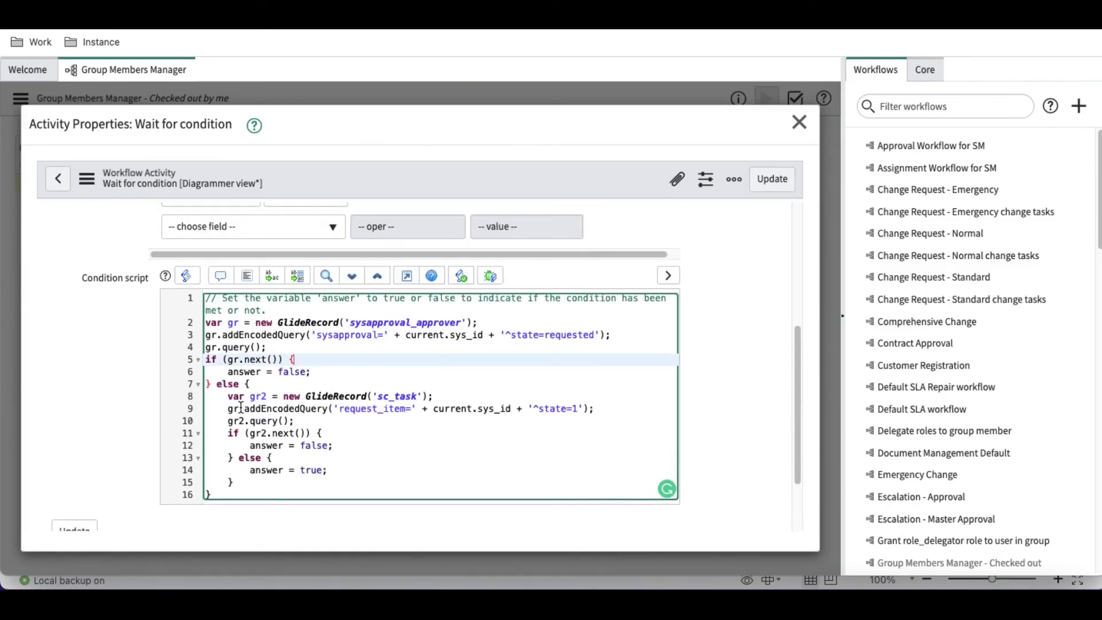
{"action": "left_click", "coordinate": [240, 408]}
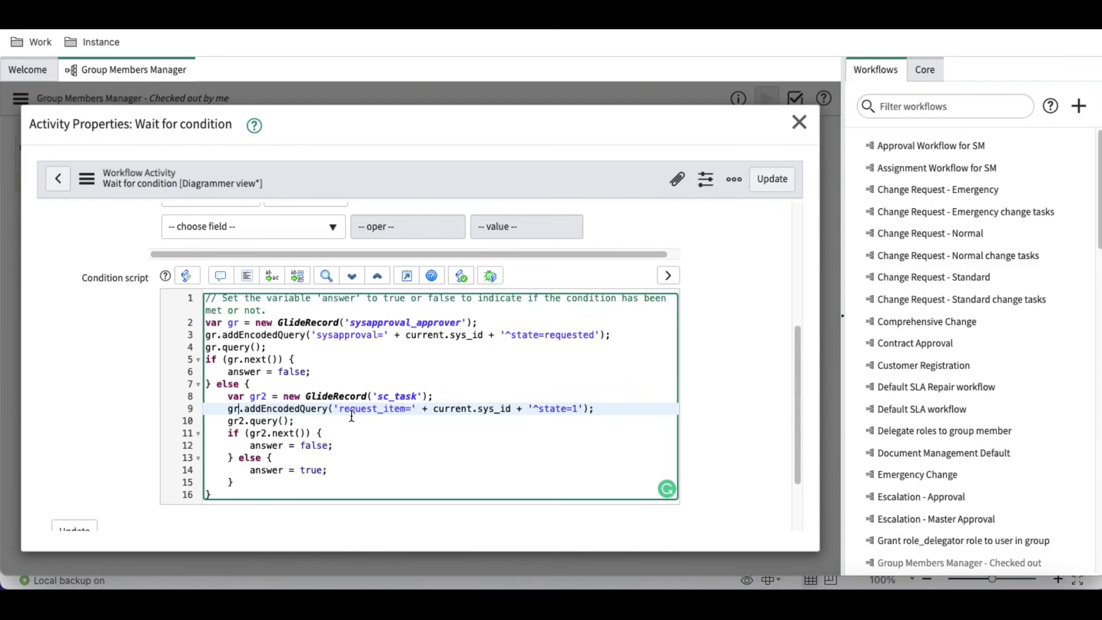
{"action": "type", "text": "2"}
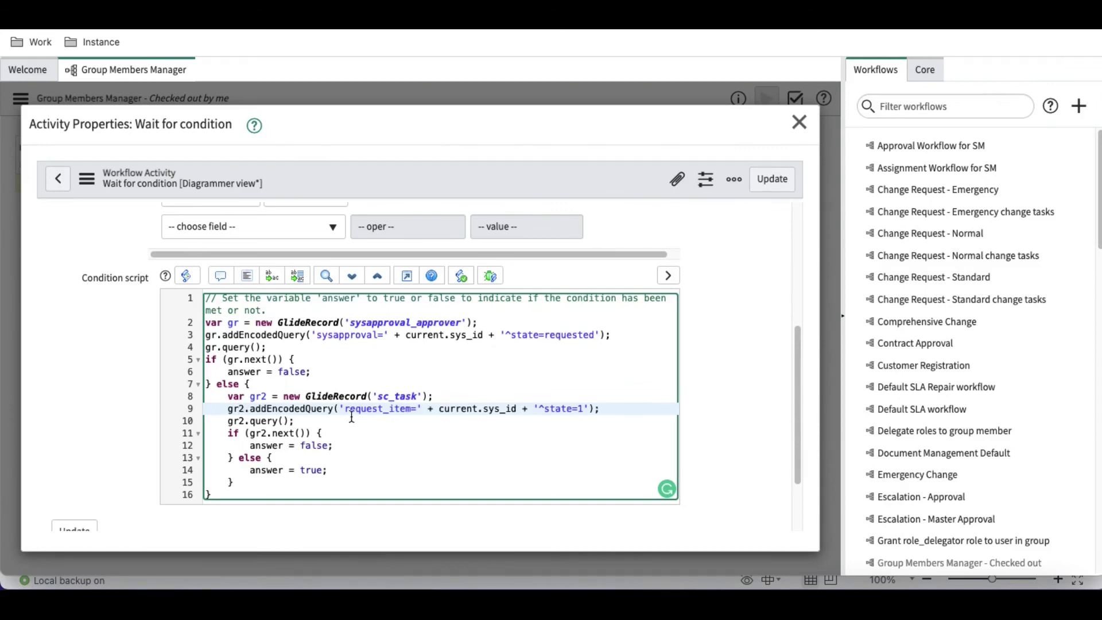
{"action": "key", "text": "BackSpace"}
{"action": "type", "text": "2"}
{"action": "left_click", "coordinate": [775, 183]}
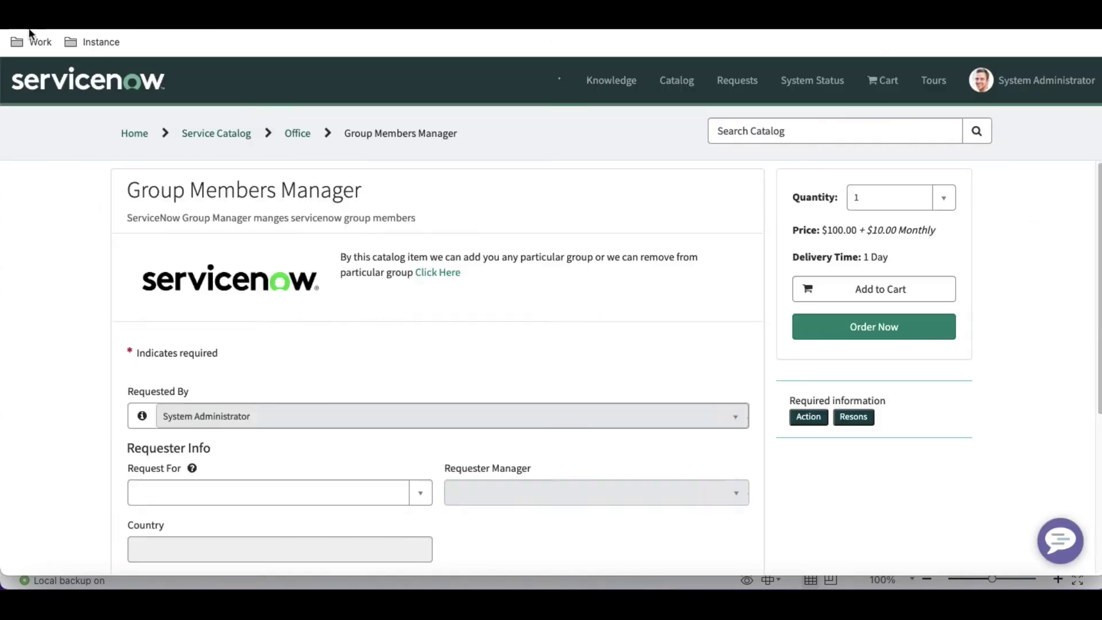
- Order Group Members Manager for a selected requester with the action Add Group to User, a group and a reason
{"action": "left_click", "coordinate": [264, 232]}
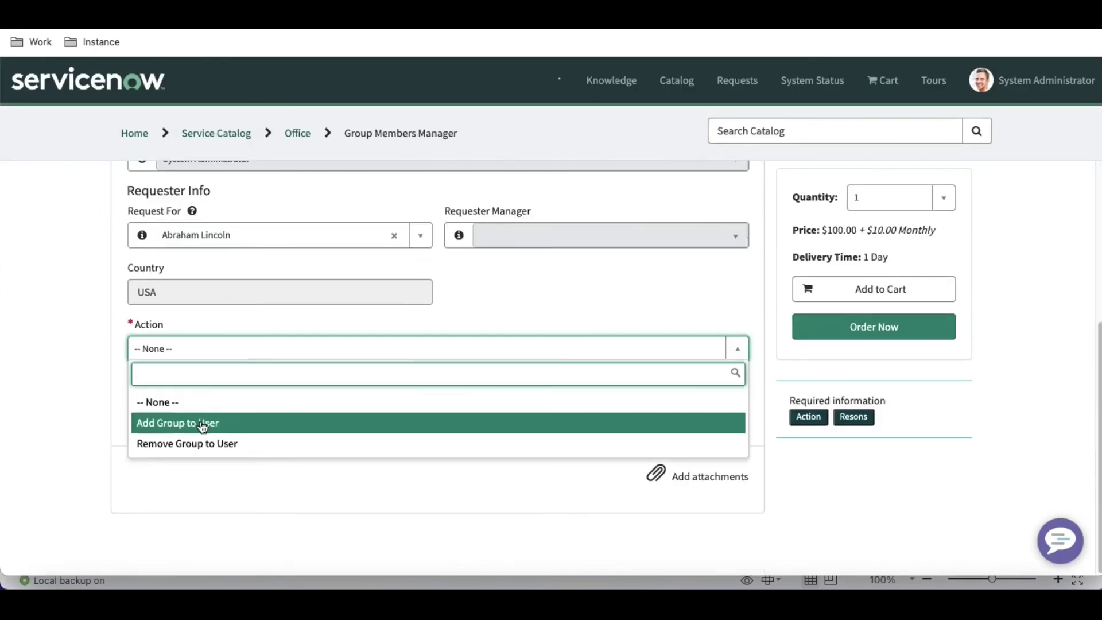
{"action": "left_click", "coordinate": [172, 421]}
{"action": "left_click", "coordinate": [178, 406]}
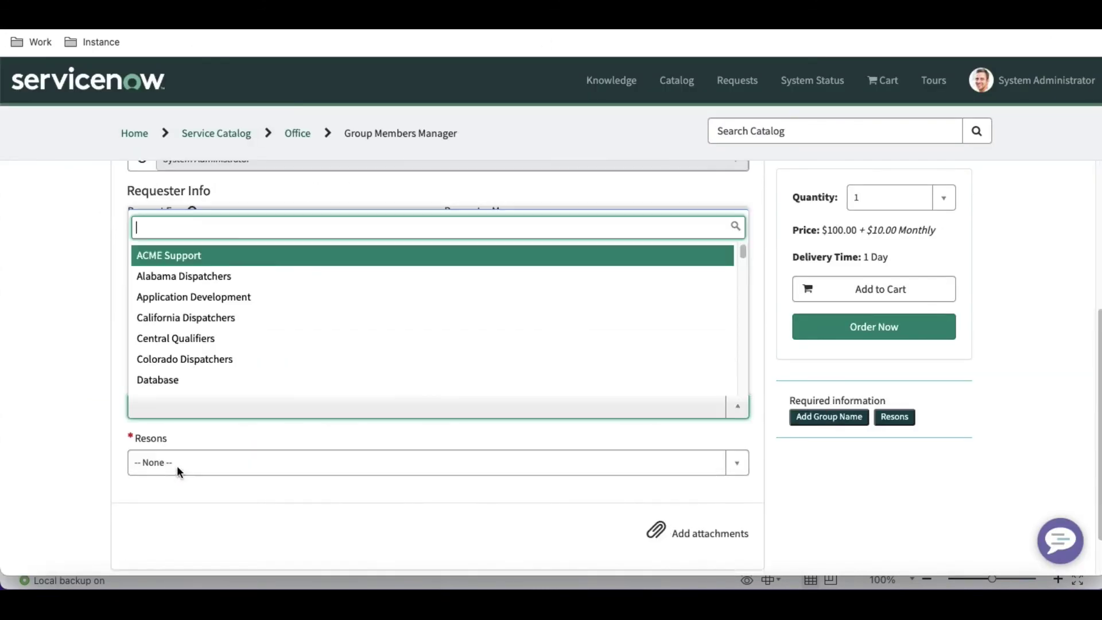
{"action": "left_click", "coordinate": [147, 533]}
{"action": "left_click", "coordinate": [759, 295]}
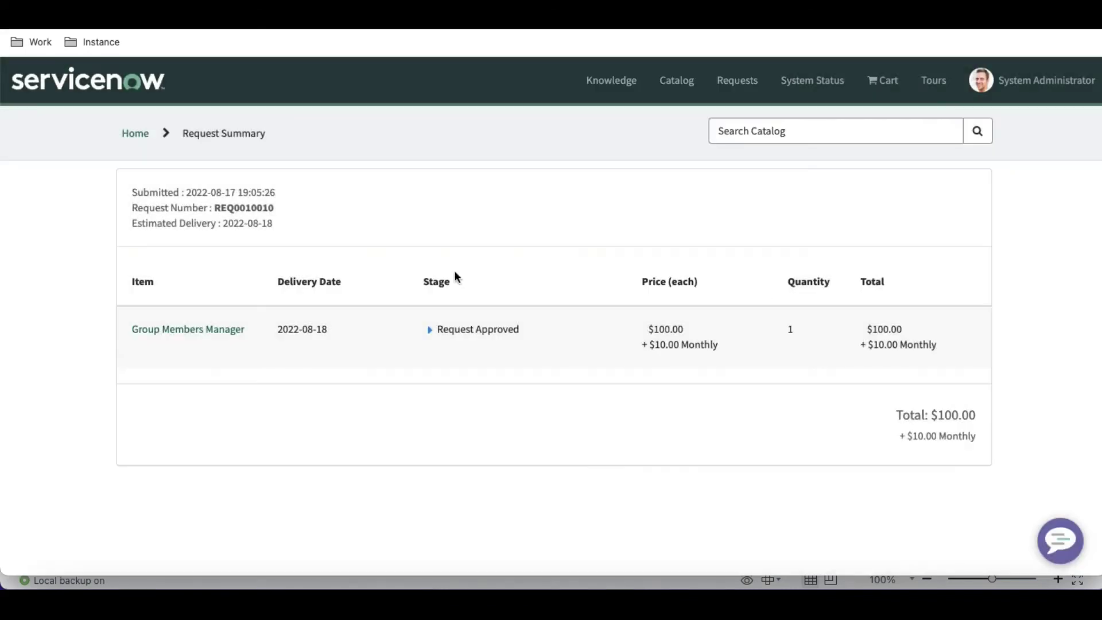
- Search for the new request by its number and open its Group Members Manager requested item
{"action": "double_click", "coordinate": [244, 208]}
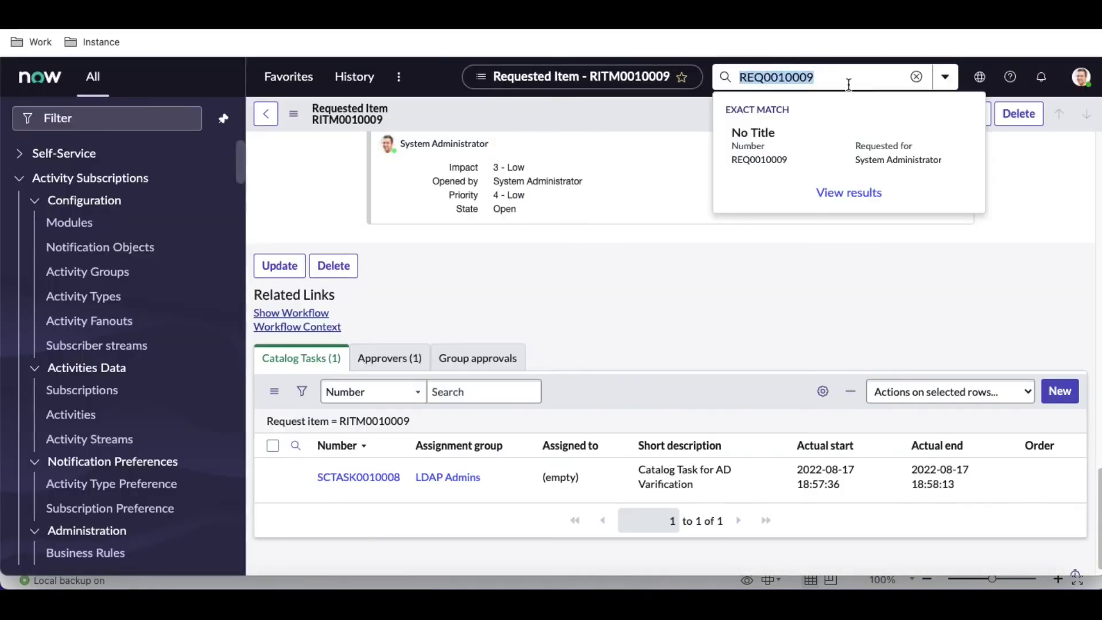
{"action": "key", "text": "Return"}
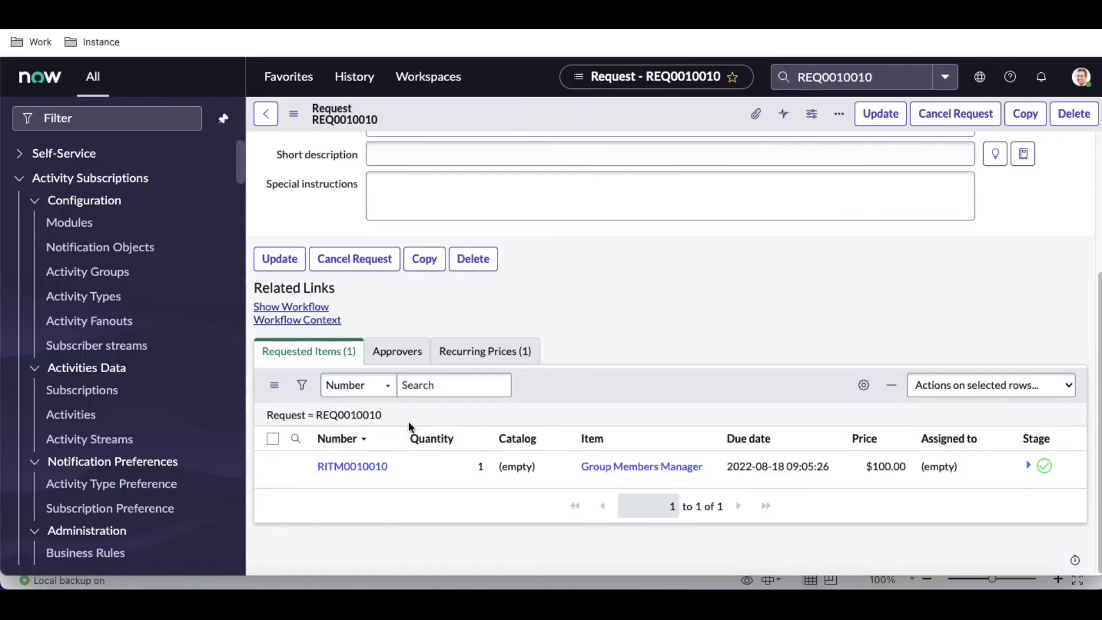
{"action": "left_click", "coordinate": [357, 466]}
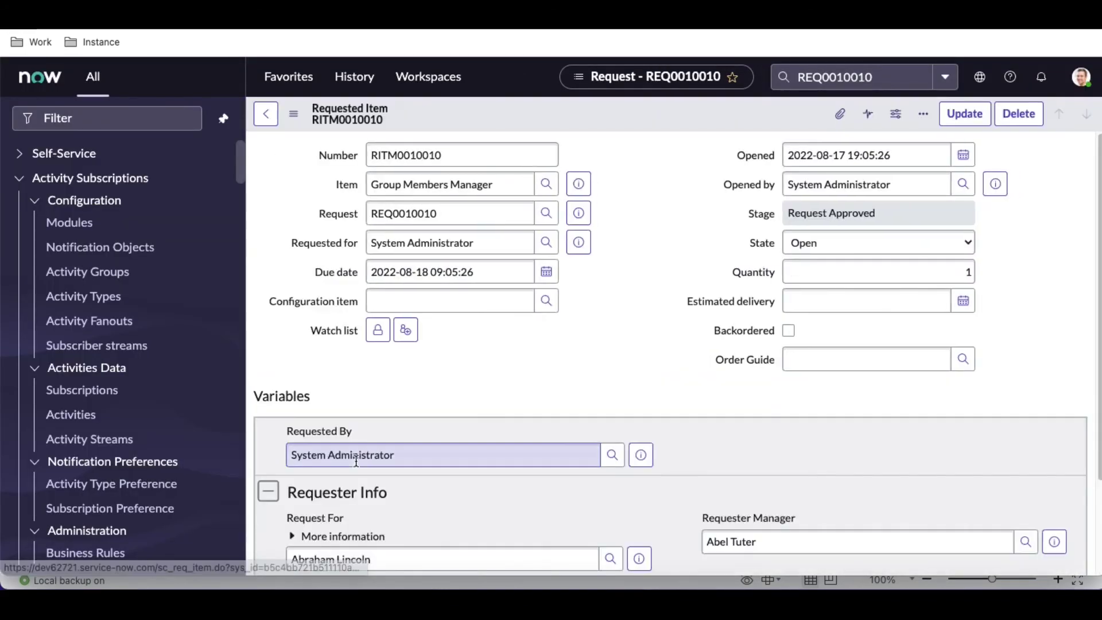
- Show the requested item's workflow, examine its approval, catalog task and wait activities, and return to the requested item
{"action": "scroll", "coordinate": [684, 367], "scroll_direction": "down", "scroll_amount": 15}
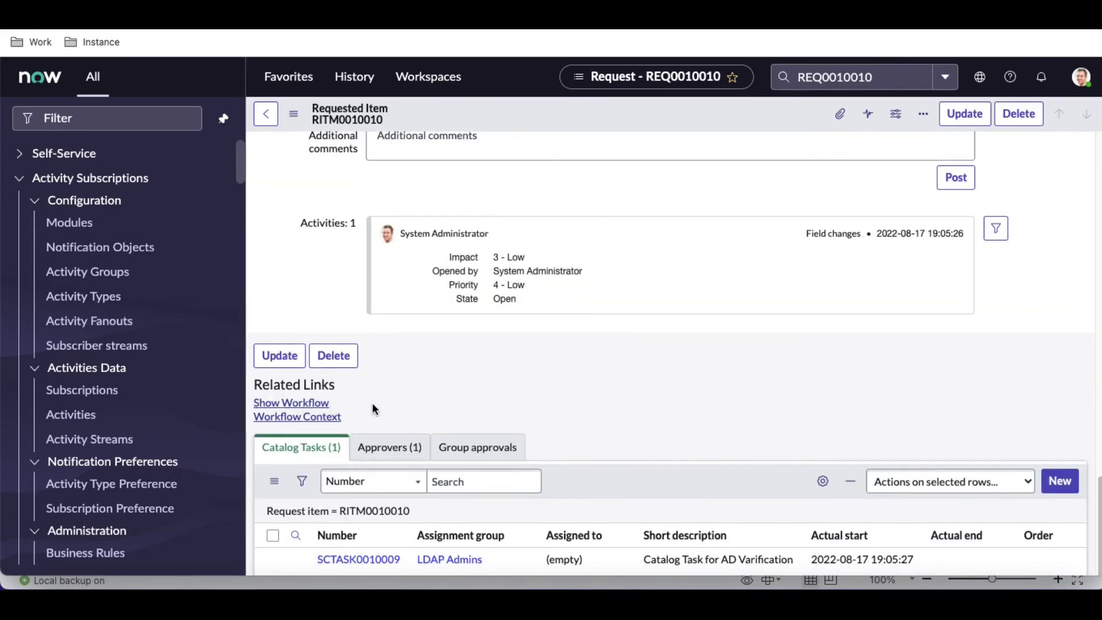
{"action": "scroll", "coordinate": [376, 405], "scroll_direction": "up", "scroll_amount": 10}
{"action": "scroll", "coordinate": [402, 367], "scroll_direction": "down", "scroll_amount": 5}
{"action": "scroll", "coordinate": [324, 344], "scroll_direction": "down", "scroll_amount": 5}
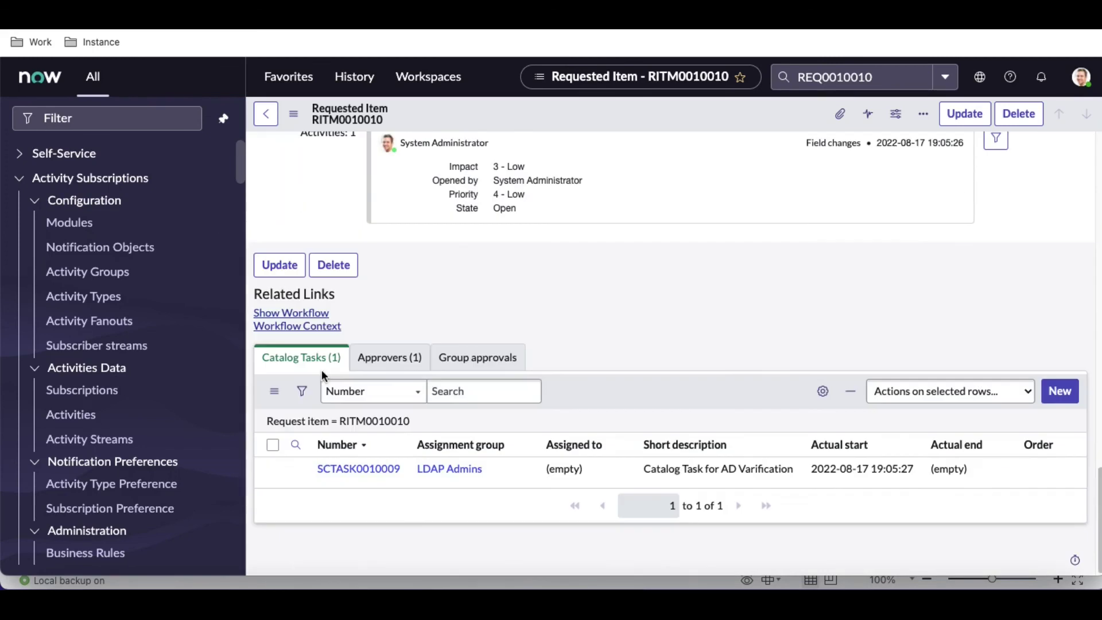
{"action": "left_click", "coordinate": [313, 313]}
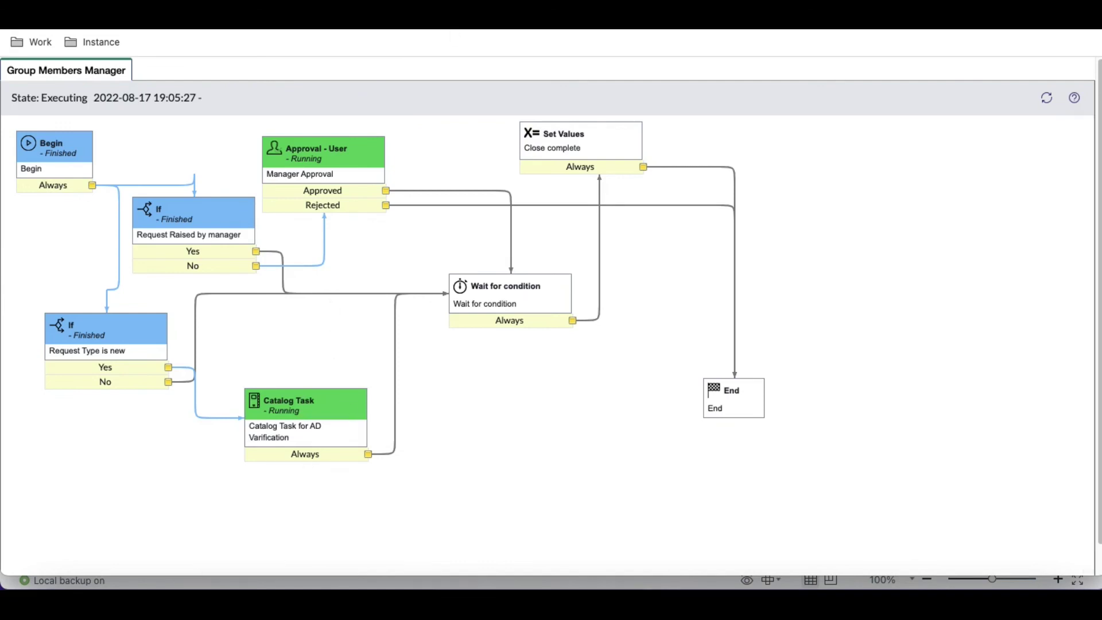
{"action": "key", "text": "alt+Left"}
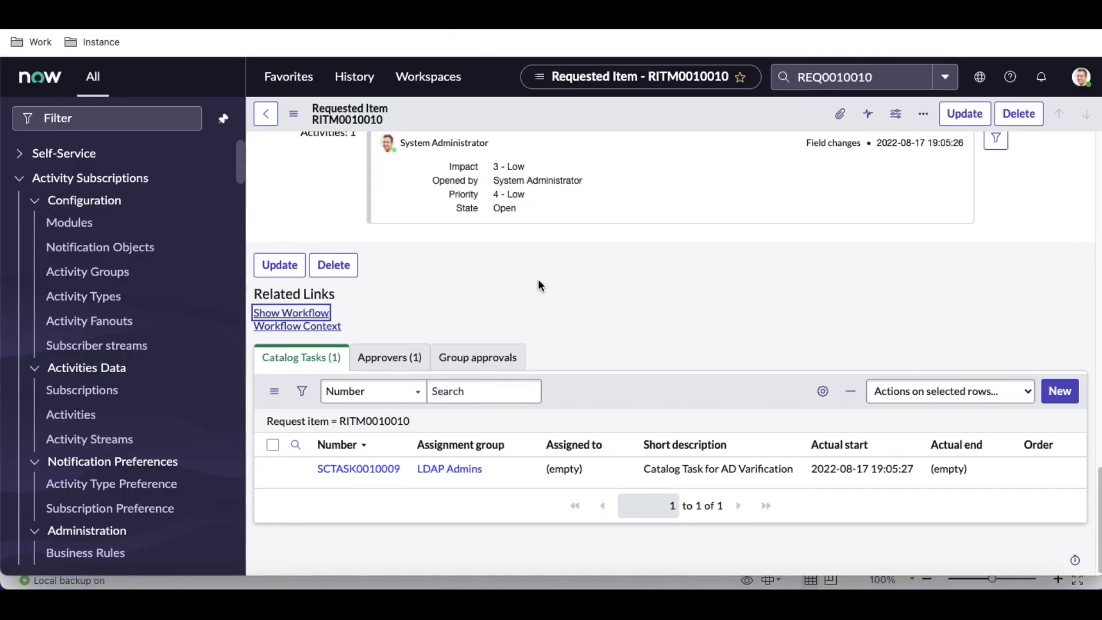
- Close the requested item's AD verification catalog task and refresh the running workflow view
{"action": "left_click", "coordinate": [391, 468]}
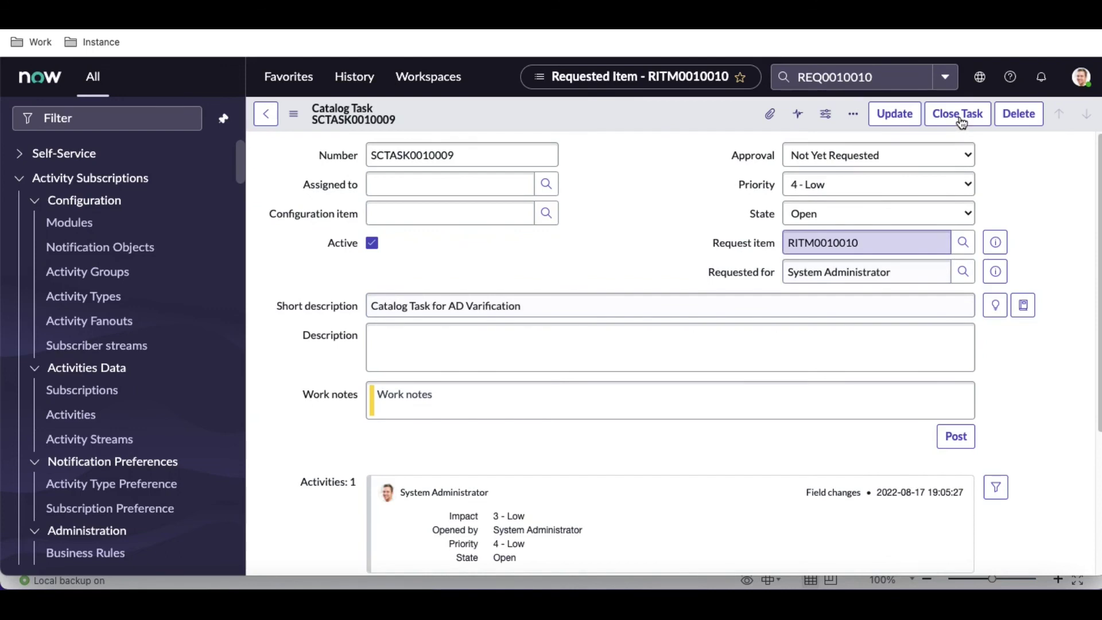
{"action": "left_click", "coordinate": [960, 119]}
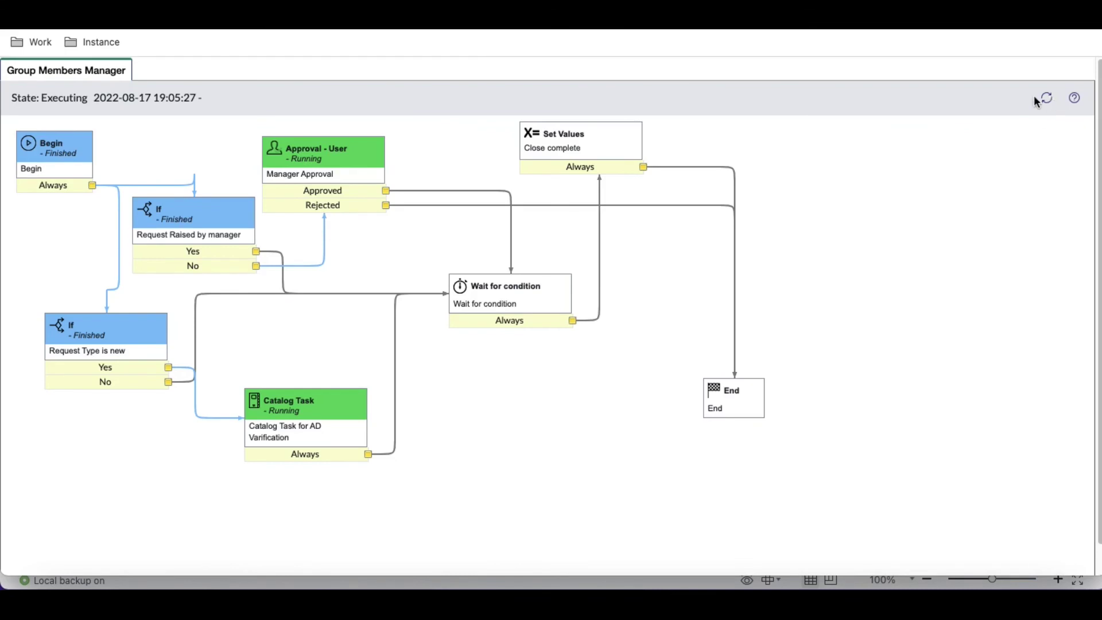
{"action": "left_click", "coordinate": [1048, 101]}
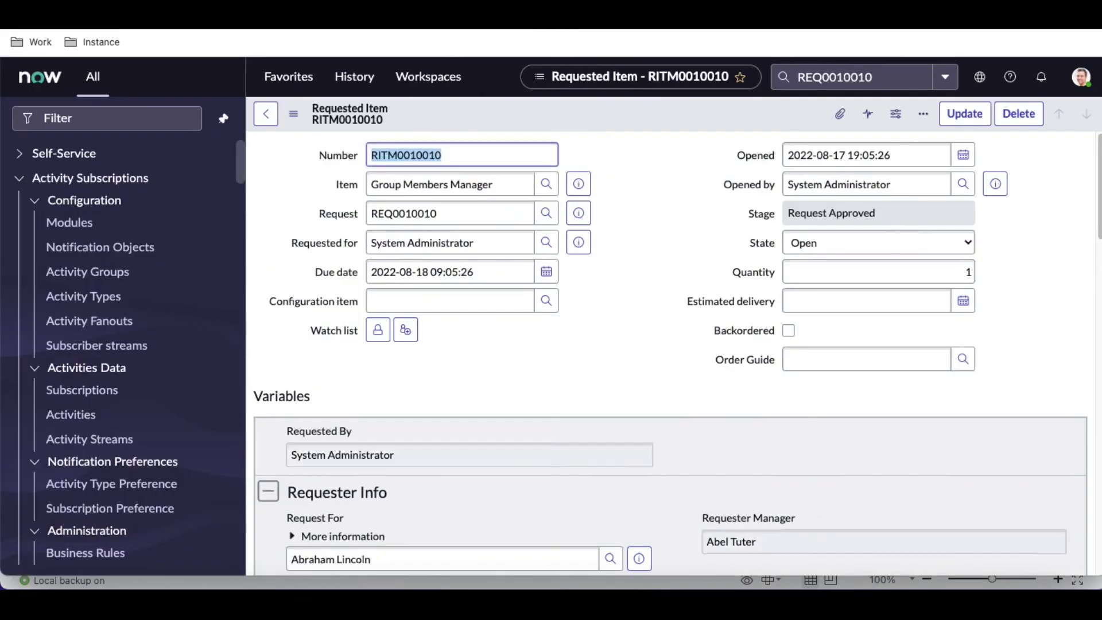
- Approve the requested item's pending manager approval from its list of approvers
{"action": "scroll", "coordinate": [536, 334], "scroll_direction": "down", "scroll_amount": 15}
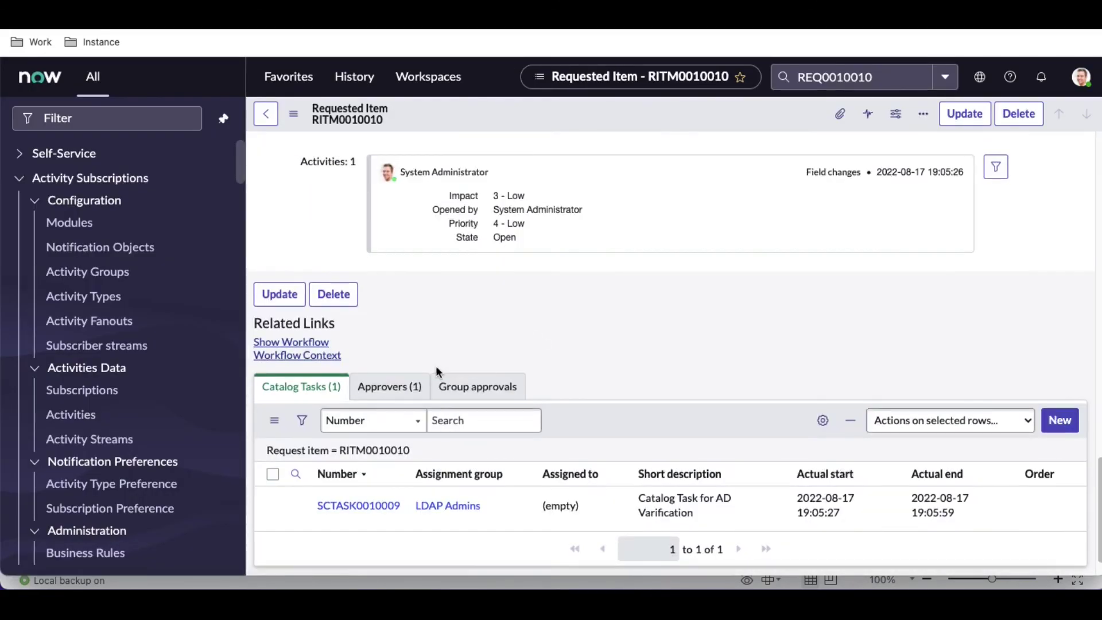
{"action": "left_click", "coordinate": [395, 398]}
{"action": "right_click", "coordinate": [380, 491]}
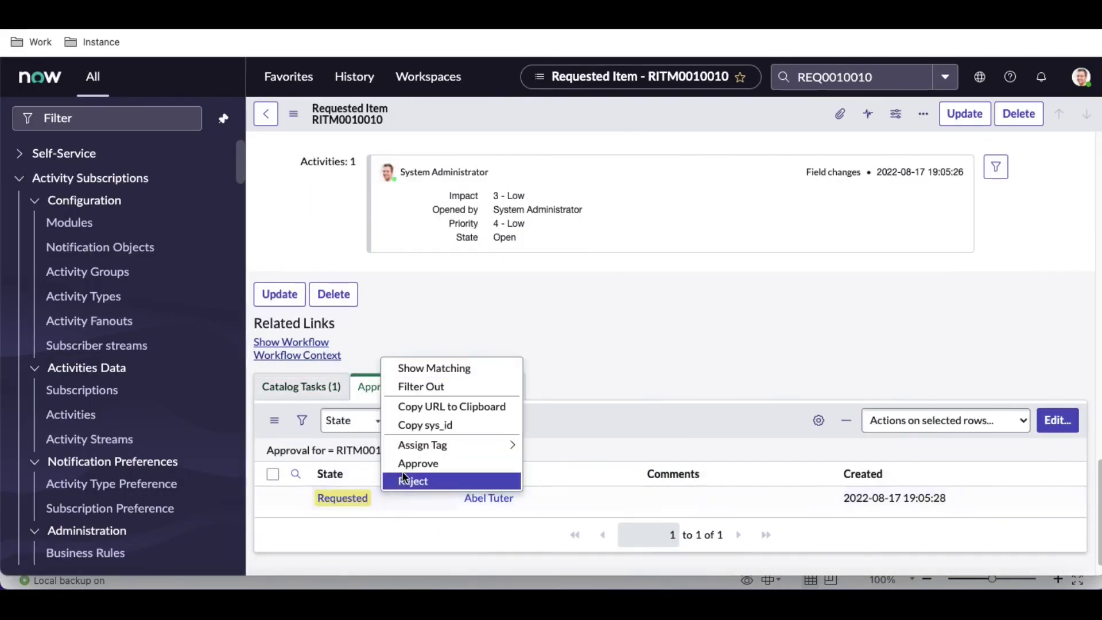
{"action": "left_click", "coordinate": [406, 464]}
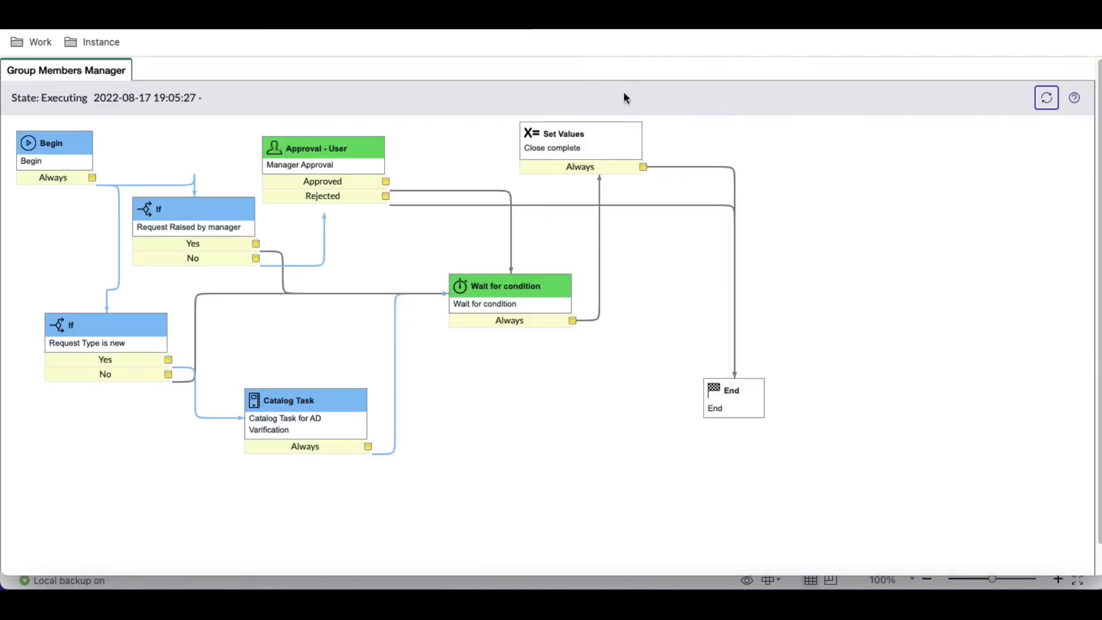
- Refresh the running workflow view and examine its path through Wait for condition to the End activity
{"action": "left_click", "coordinate": [1046, 102]}
{"action": "left_click", "coordinate": [1046, 108]}
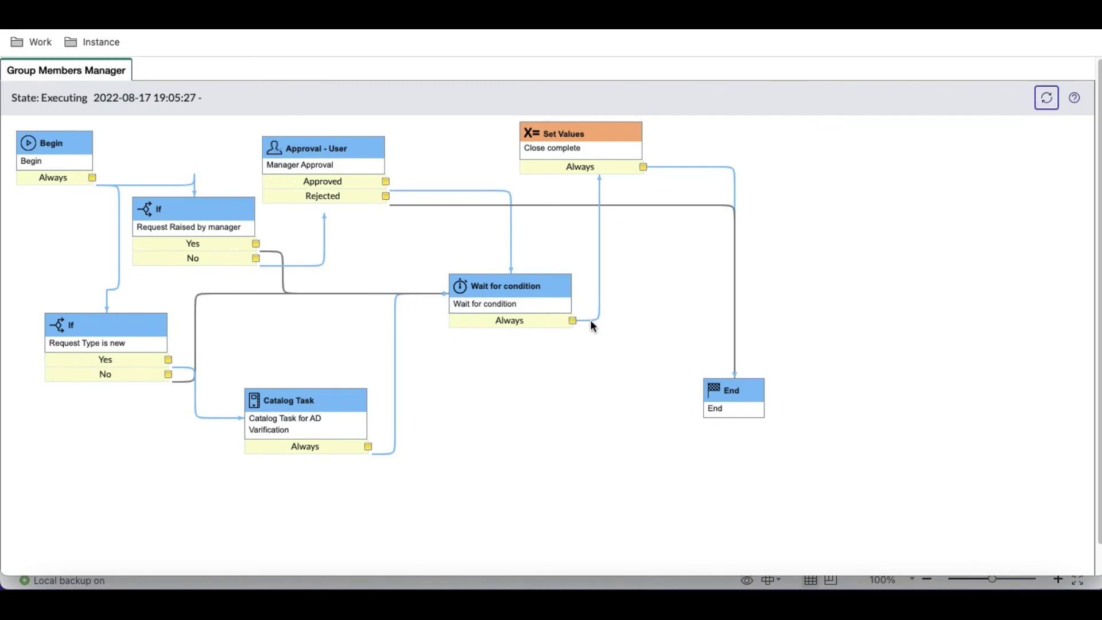
{"action": "mouse_move", "coordinate": [737, 422]}
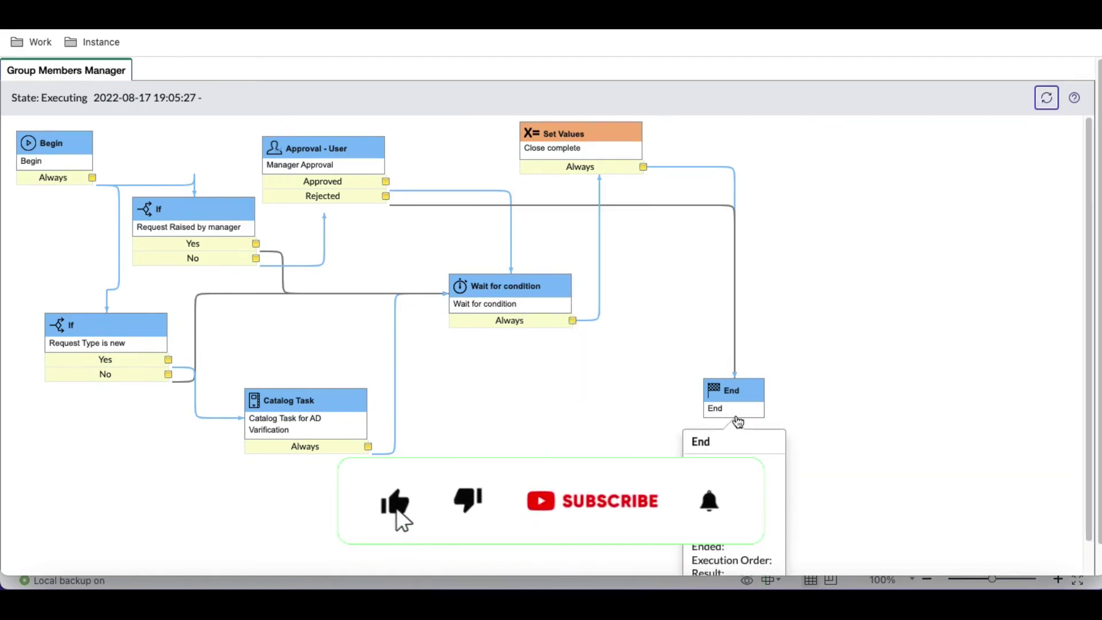